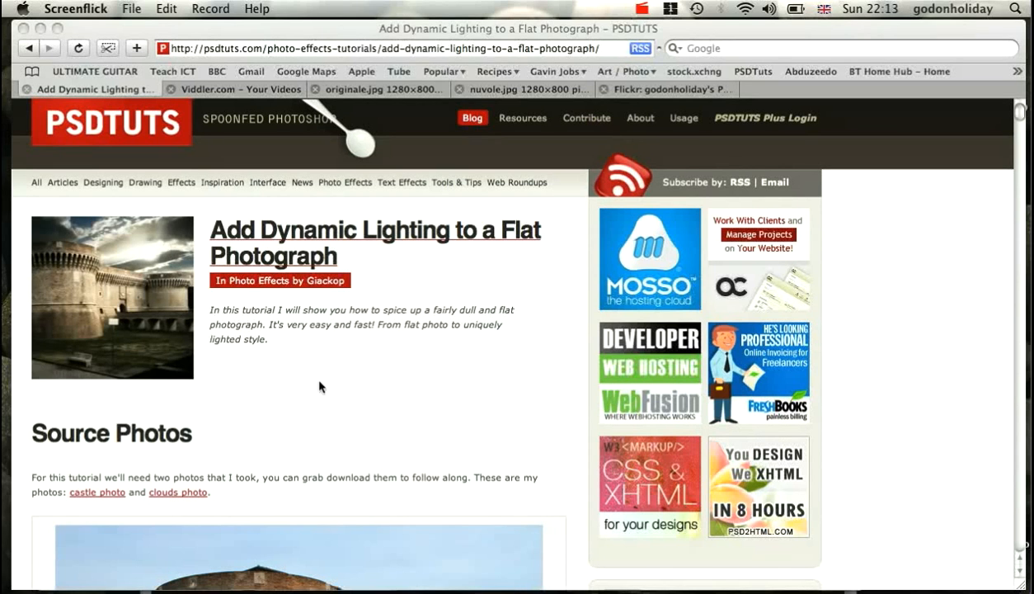
Step: Review the Add Dynamic Lighting to a Flat Photograph tutorial's final composite and its castle and clouds source photos
scroll(283, 532, "down", 10)
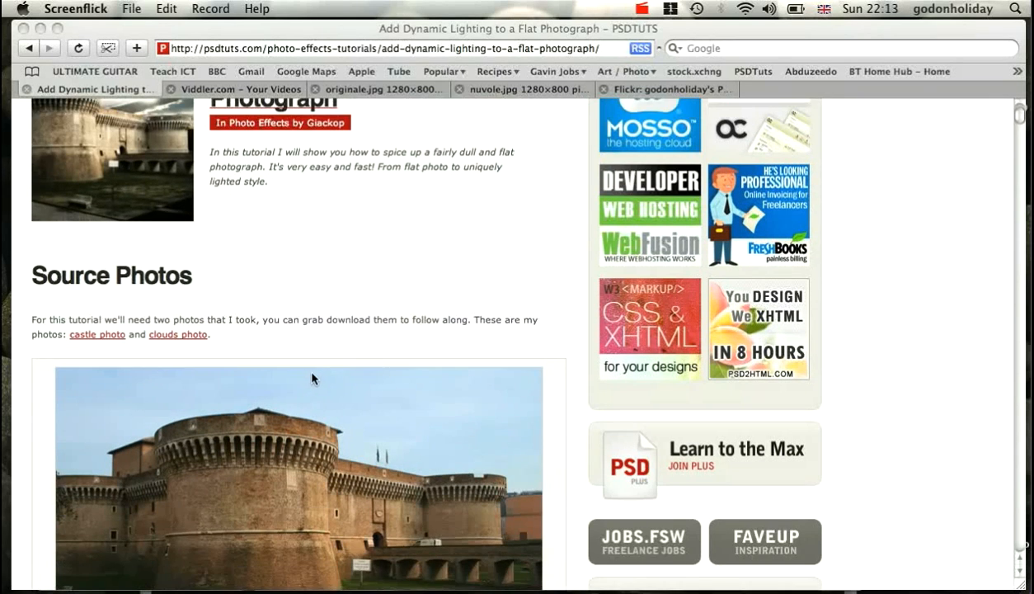
scroll(311, 377, "down", 18)
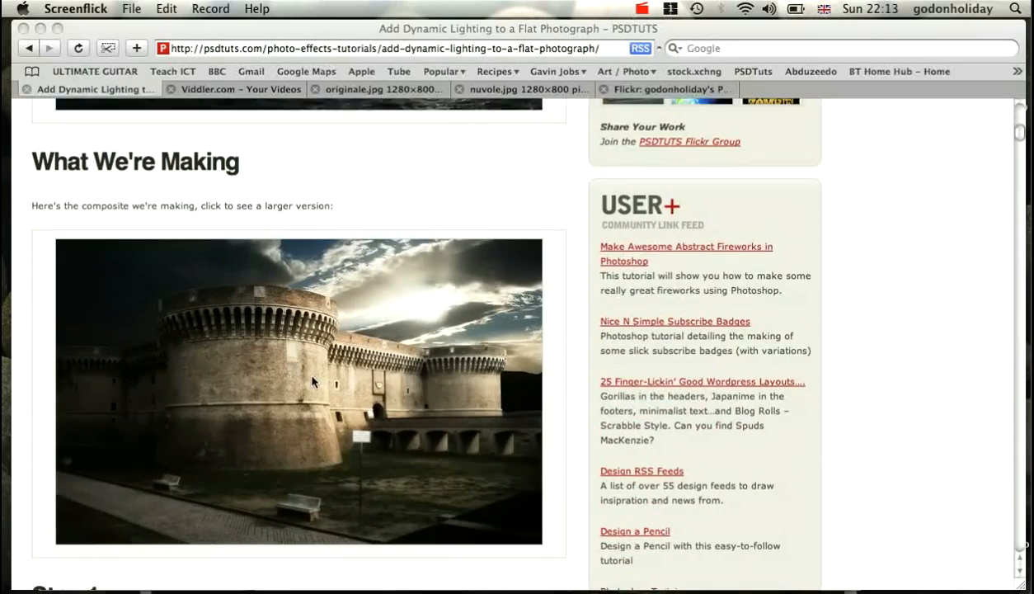
scroll(311, 376, "up", 10)
scroll(312, 381, "up", 18)
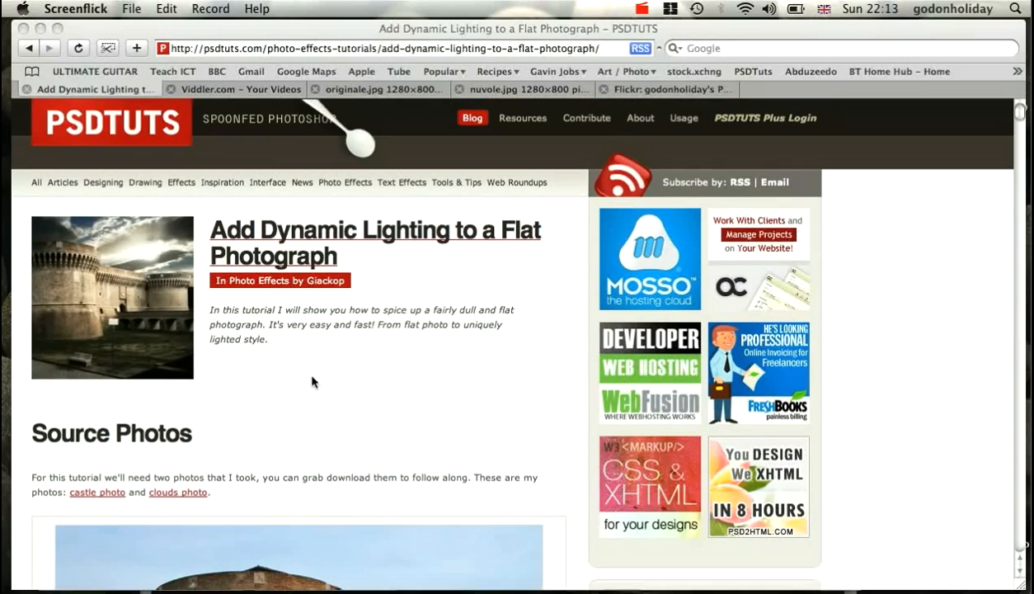
left_click(384, 91)
left_click(500, 88)
left_click(422, 91)
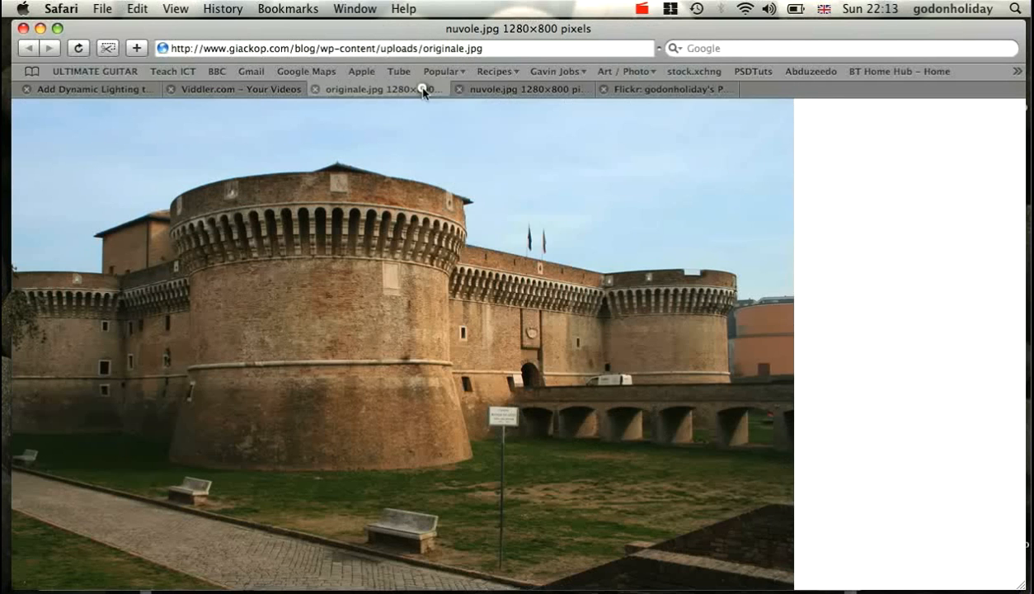
Step: Switch to Photoshop and duplicate the Background layer of originale-3.jpg
left_click_drag(489, 575, 491, 577)
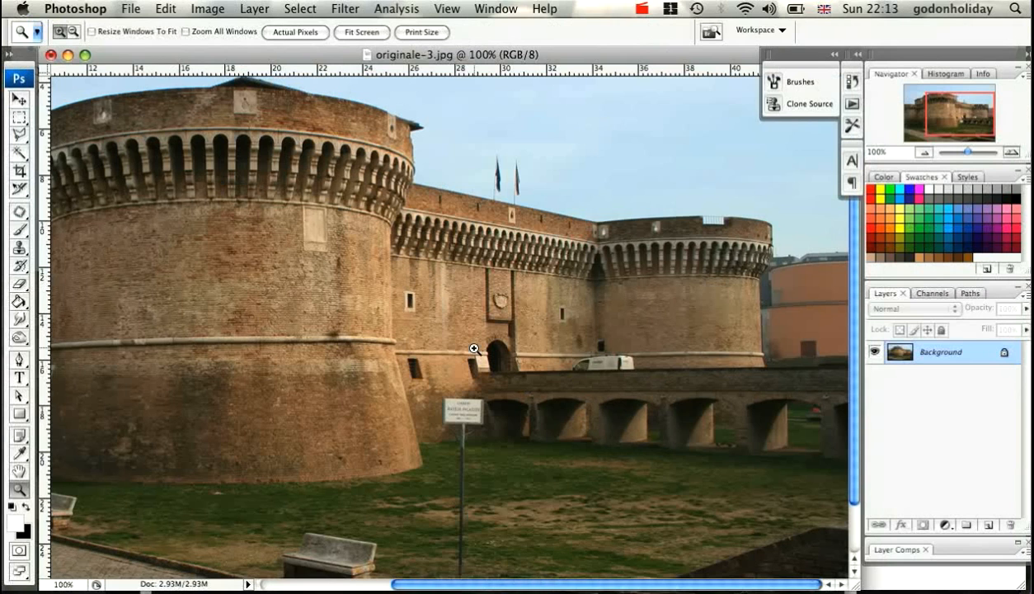
left_click_drag(945, 359, 989, 524)
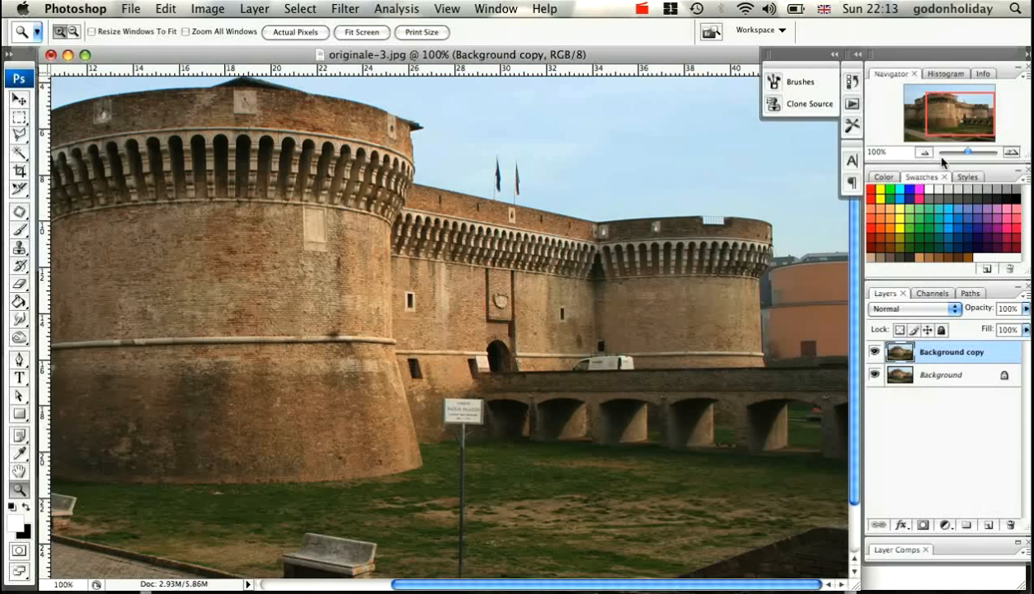
Step: Start a Pen tool path on the bridge ledge just ahead of the white van and trace it up over the windscreen
left_click_drag(971, 154, 990, 154)
key("space")
left_click_drag(712, 407, 496, 369)
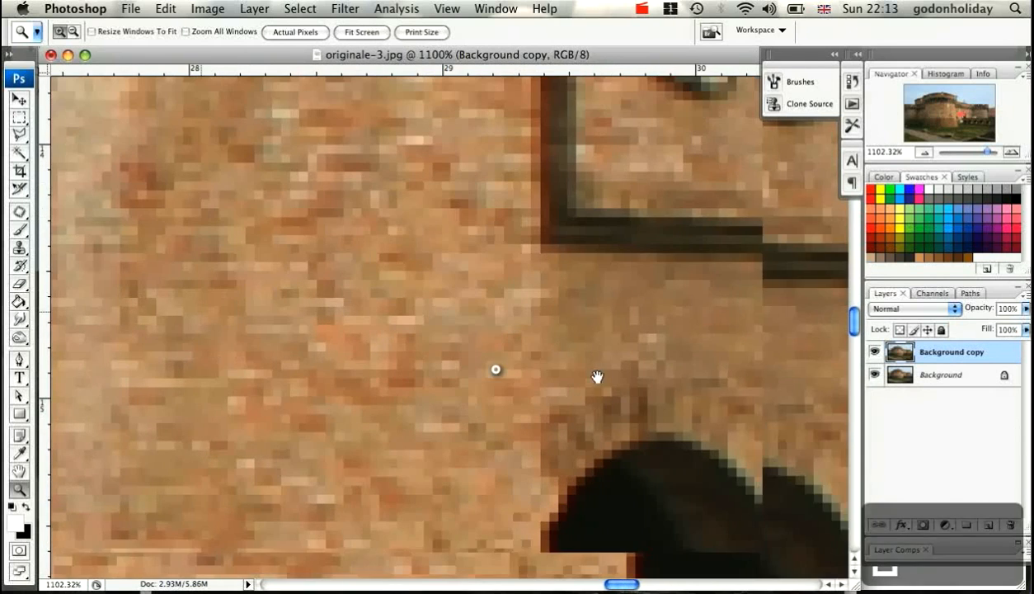
left_click_drag(605, 389, 455, 379)
left_click_drag(688, 406, 401, 362)
left_click_drag(732, 404, 402, 360)
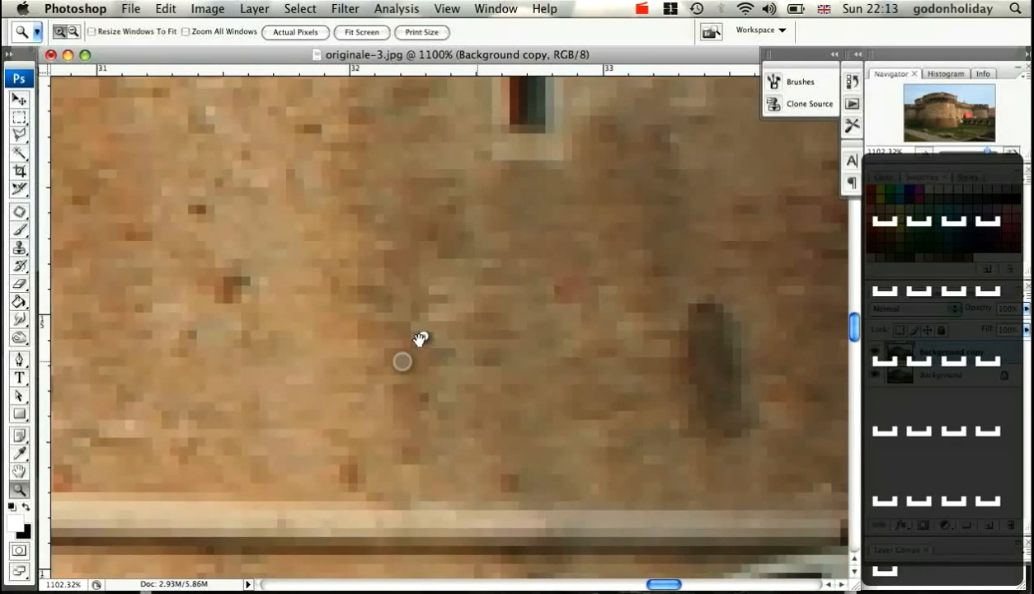
key("space")
left_click_drag(672, 438, 456, 187)
left_click_drag(573, 392, 553, 391)
left_click_drag(716, 368, 504, 390)
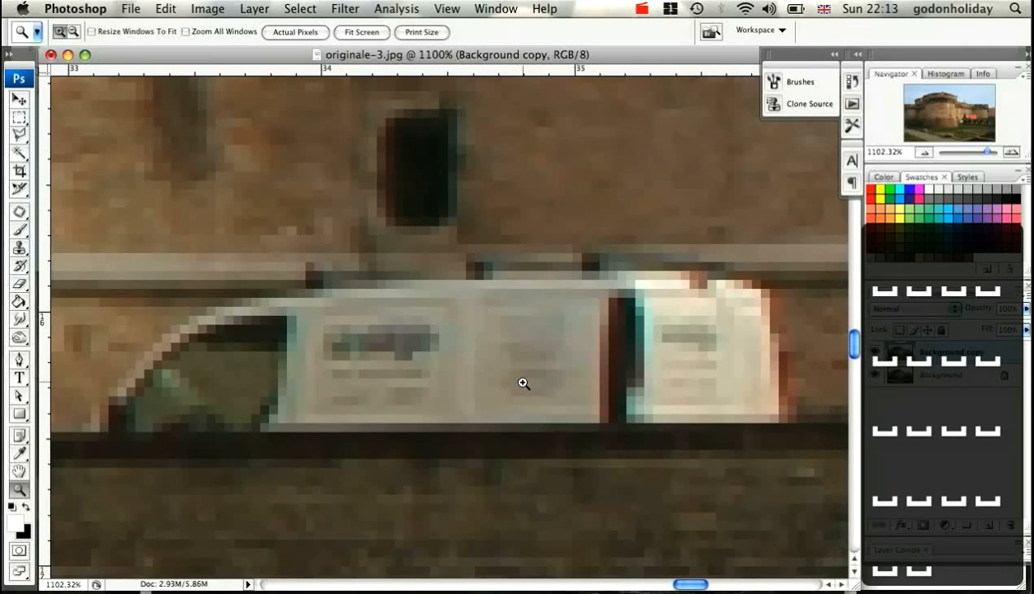
left_click_drag(161, 450, 196, 453)
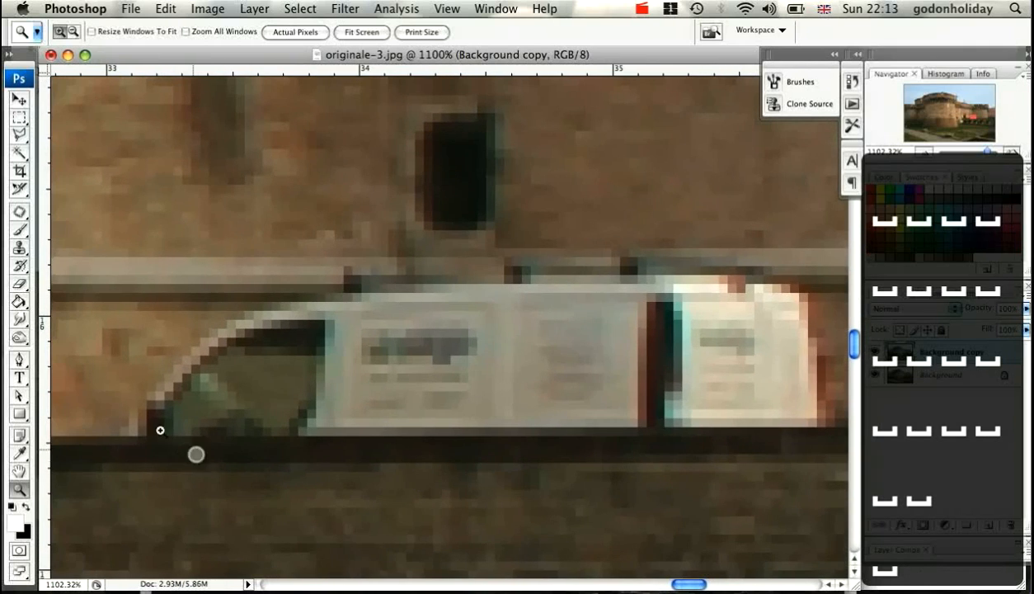
left_click(18, 361)
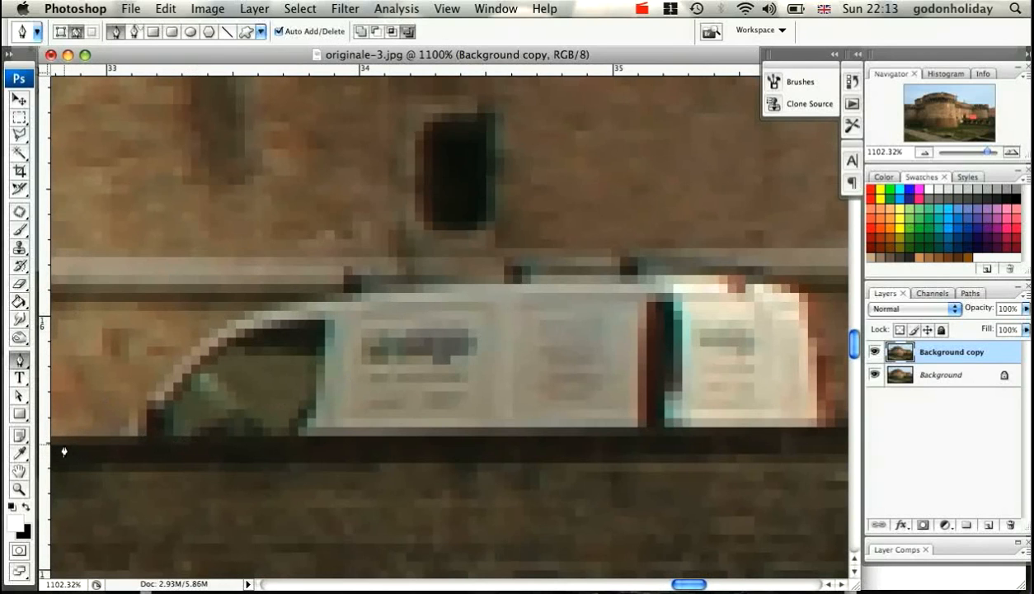
left_click_drag(60, 450, 105, 376)
left_click_drag(201, 321, 354, 272)
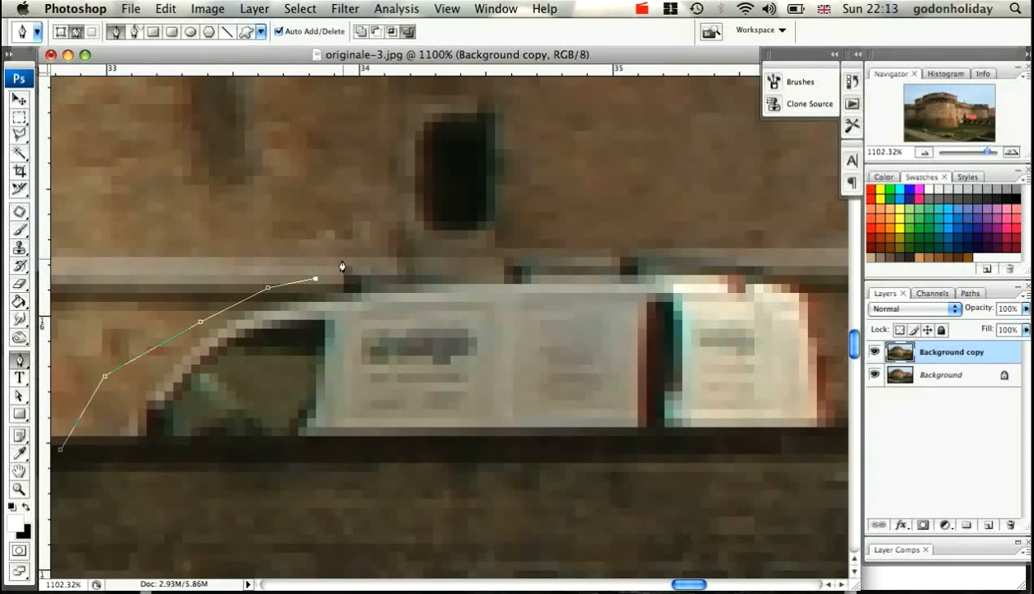
Step: Continue the path along the van's roofline, stepping around the dark roof fittings as far as the back end
left_click(329, 268)
left_click_drag(329, 264, 329, 261)
left_click(393, 262)
left_click(403, 279)
left_click(487, 277)
left_click(492, 254)
left_click(540, 252)
left_click(547, 275)
left_click(587, 269)
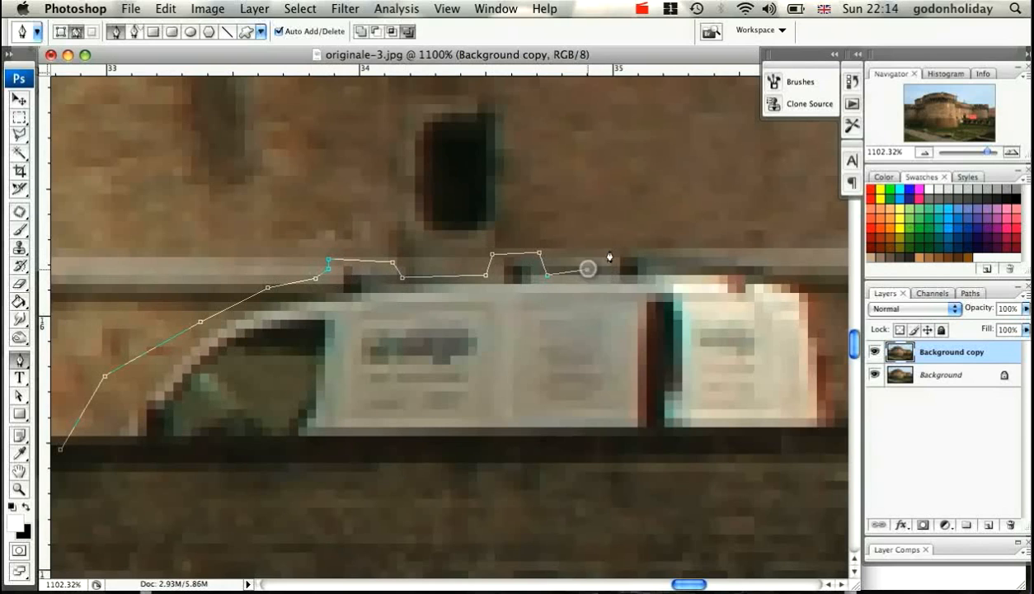
left_click(606, 244)
left_click(661, 242)
left_click(826, 235)
Step: Extend the path around the van's rear, down to the bridge ledge, and close it at its starting point
scroll(667, 317, "right", 5)
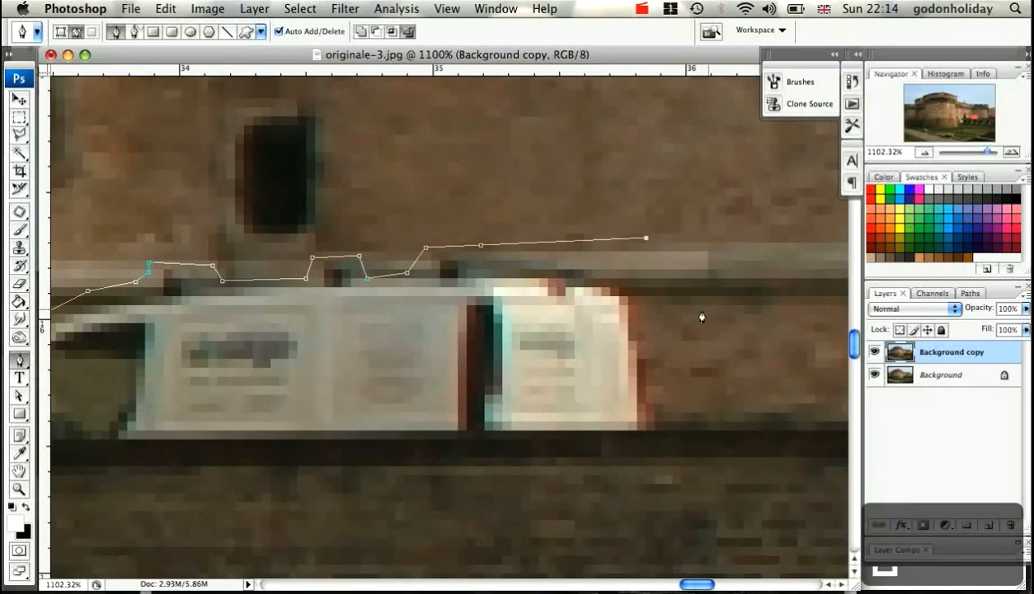
left_click(682, 224)
left_click(681, 376)
left_click(680, 443)
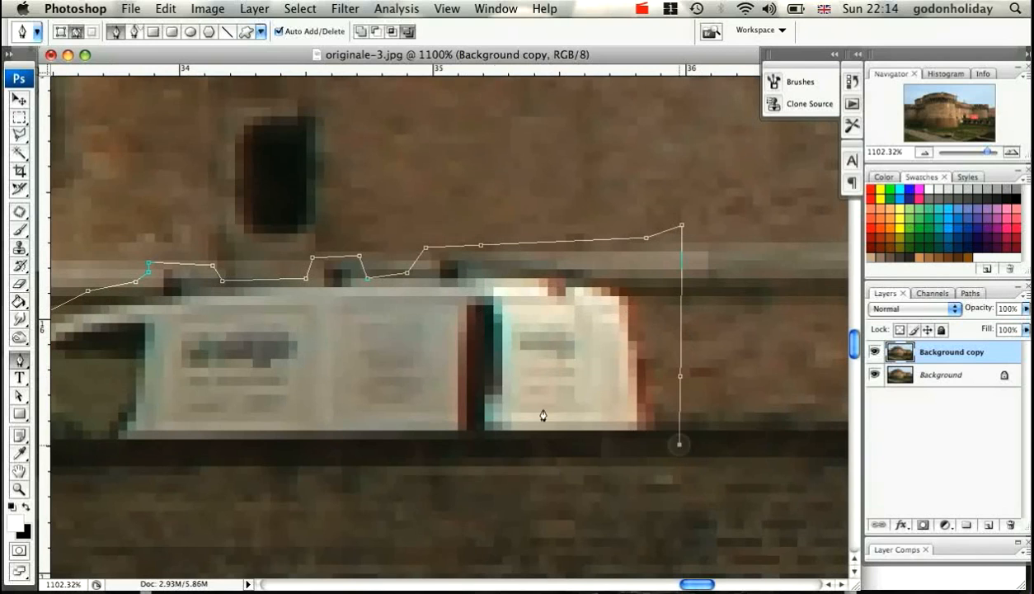
left_click_drag(240, 413, 488, 405)
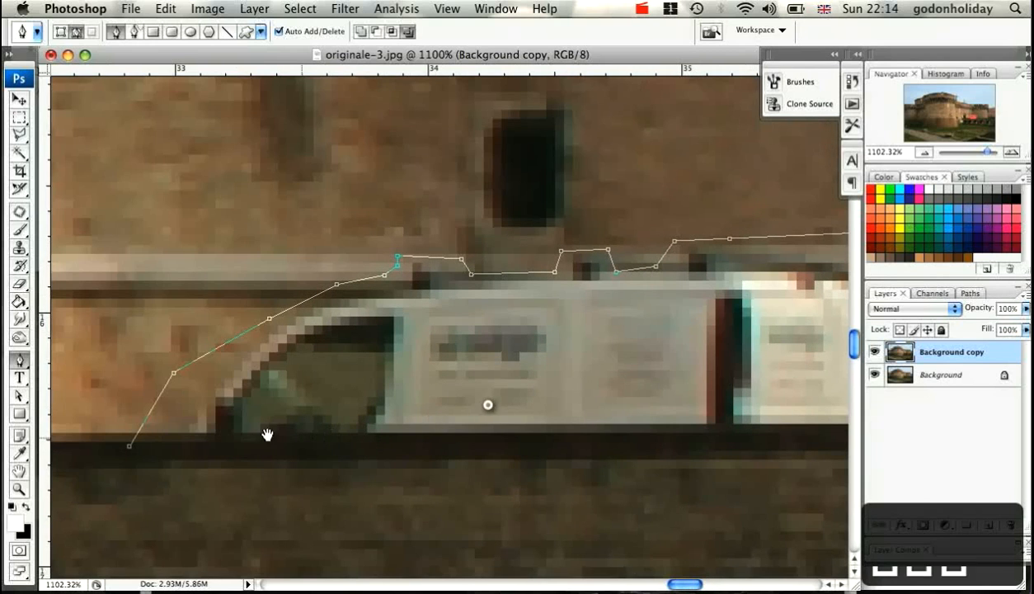
left_click(130, 450)
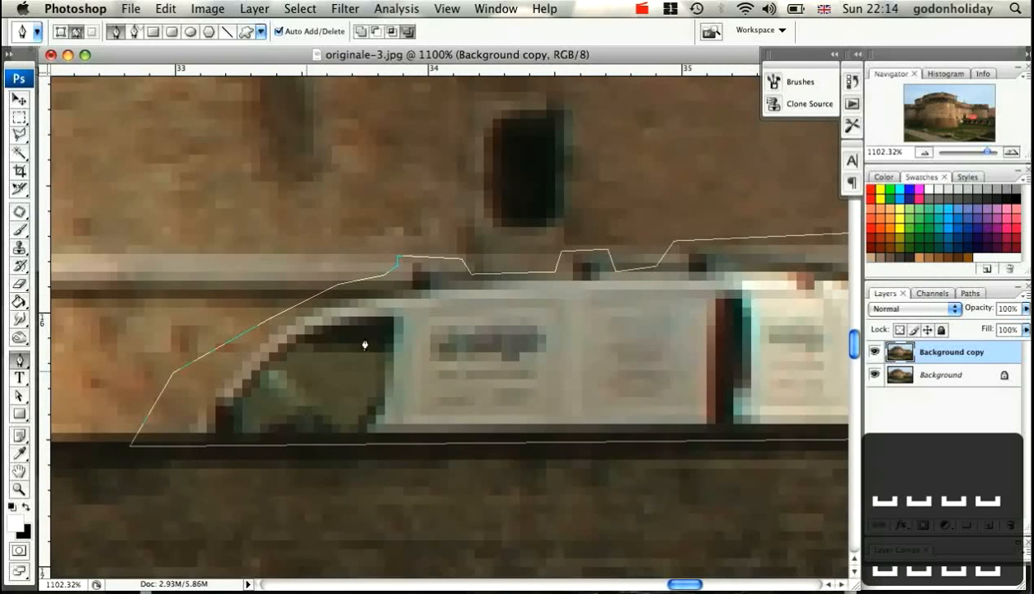
Step: Convert the closed path around the van into a selection
right_click(477, 354)
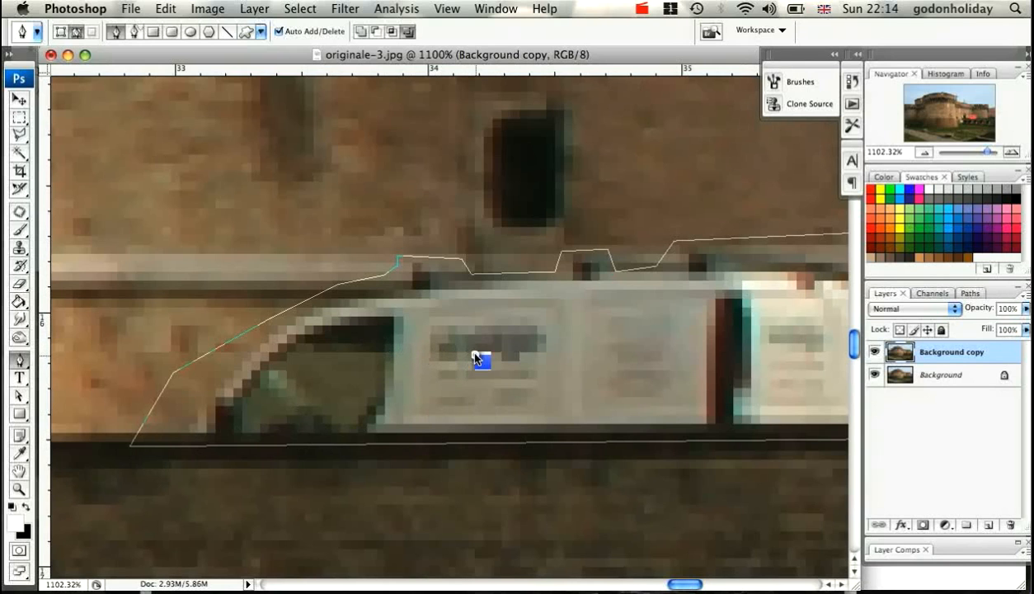
left_click(515, 426)
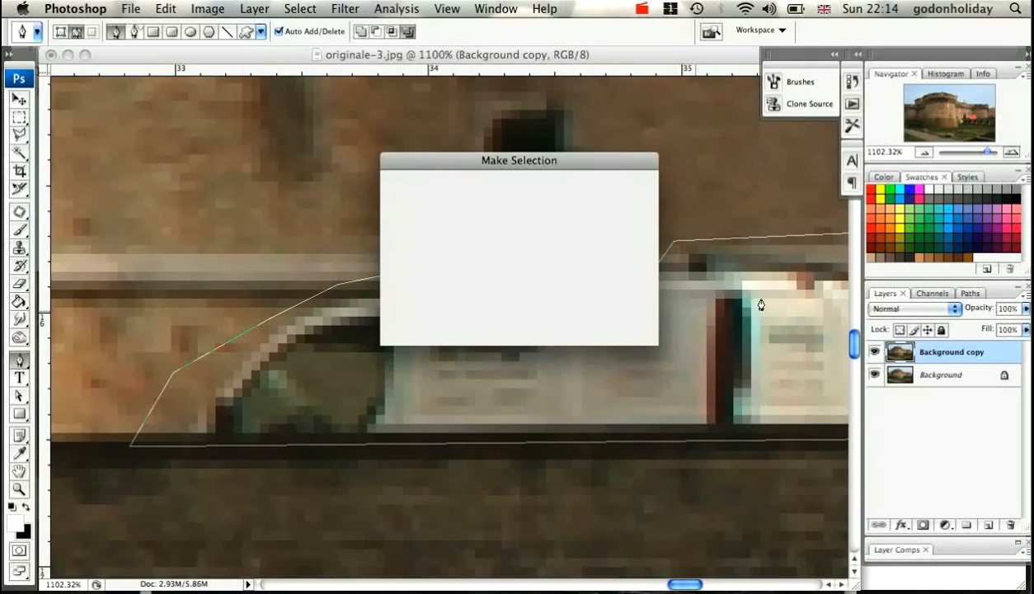
key("Return")
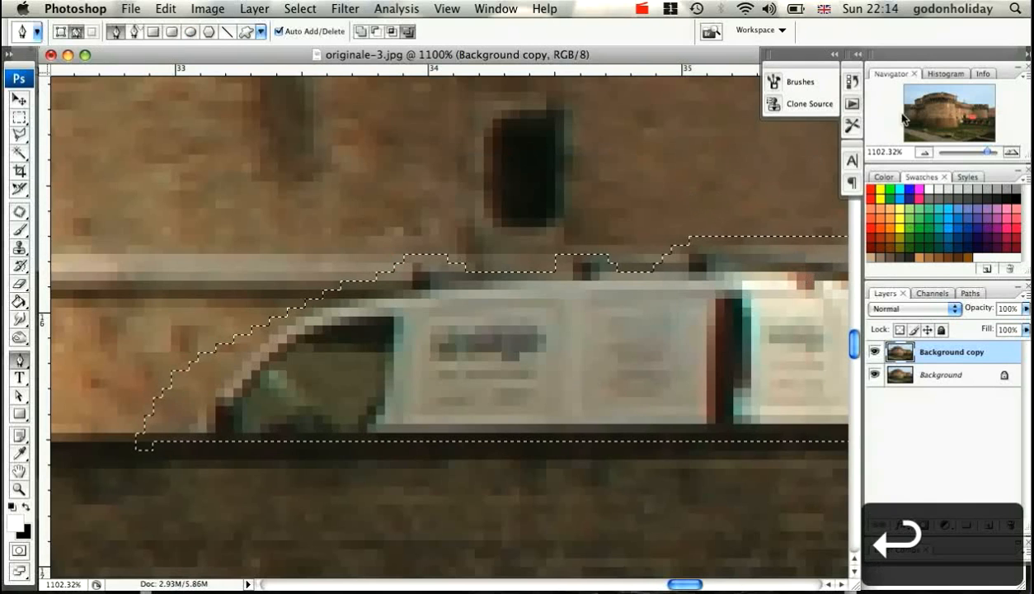
Step: Activate the Patch tool for the van selection, with the surrounding wall in view
left_click_drag(990, 153, 978, 151)
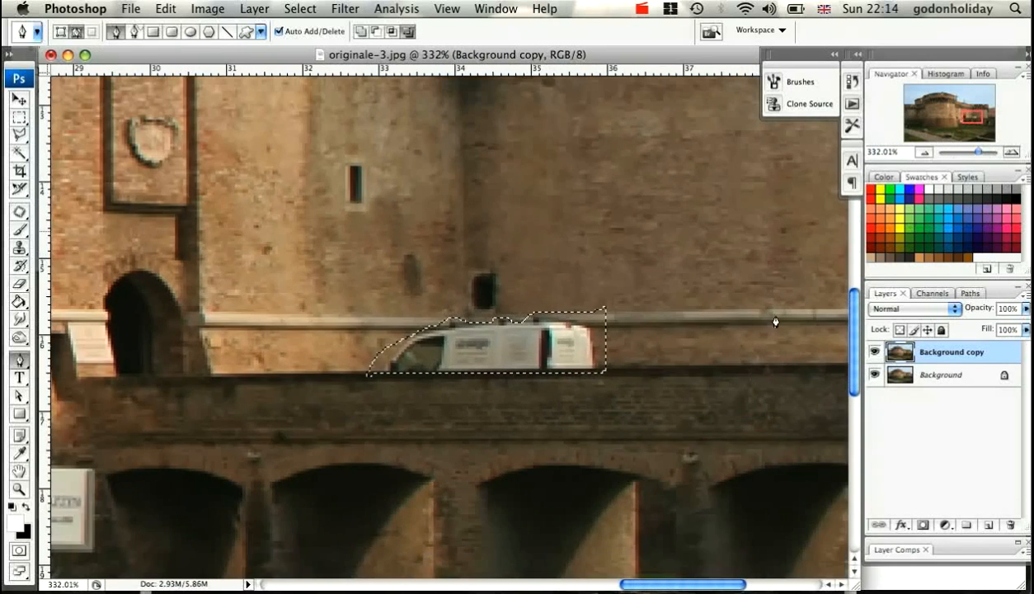
left_click_drag(695, 583, 717, 583)
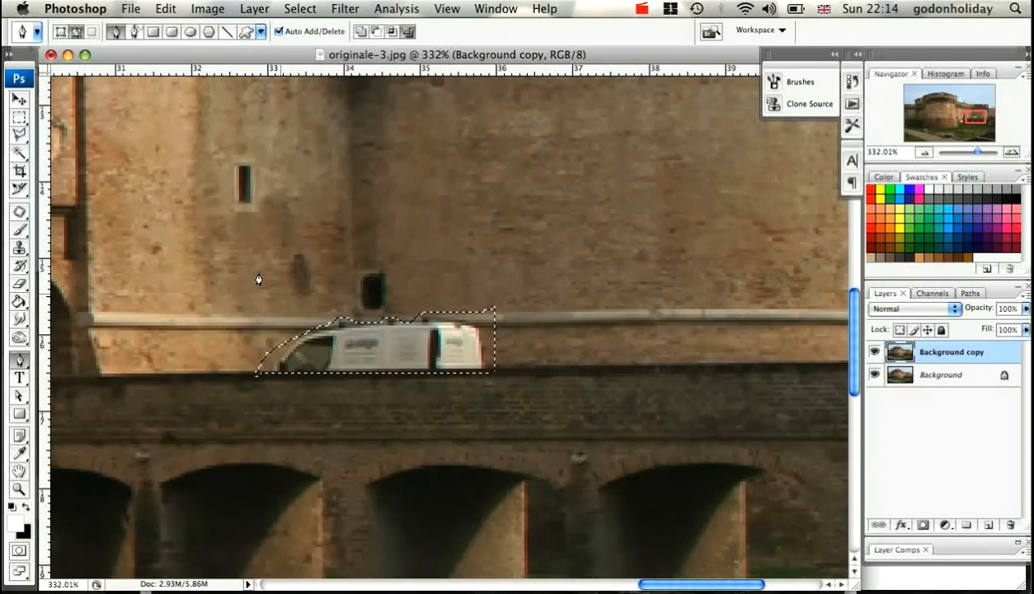
left_click(20, 211)
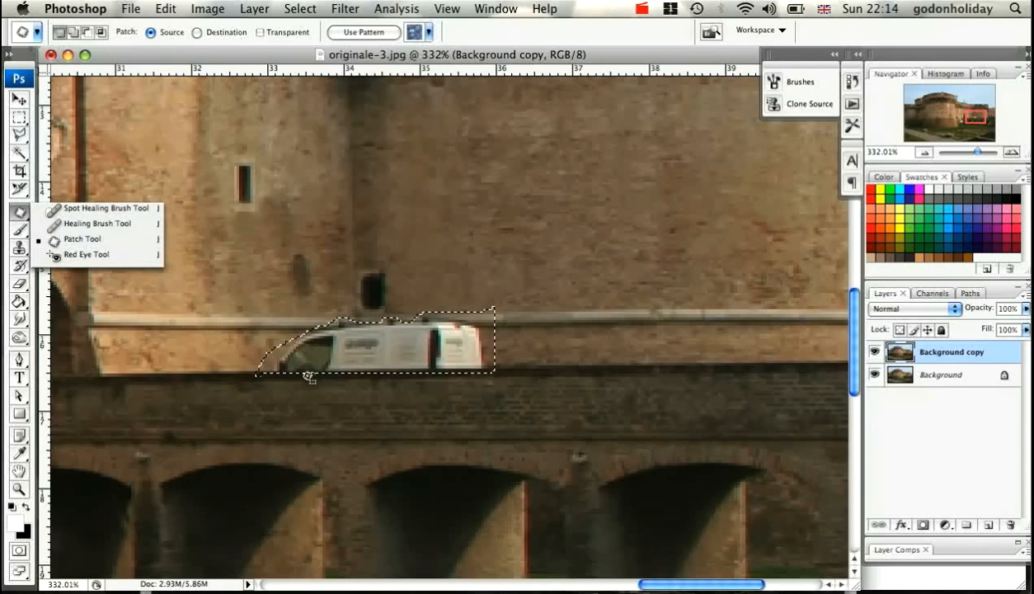
Step: Try to patch the van with the clear wall behind it on the bridge, deselect, and undo both operations
left_click(380, 351)
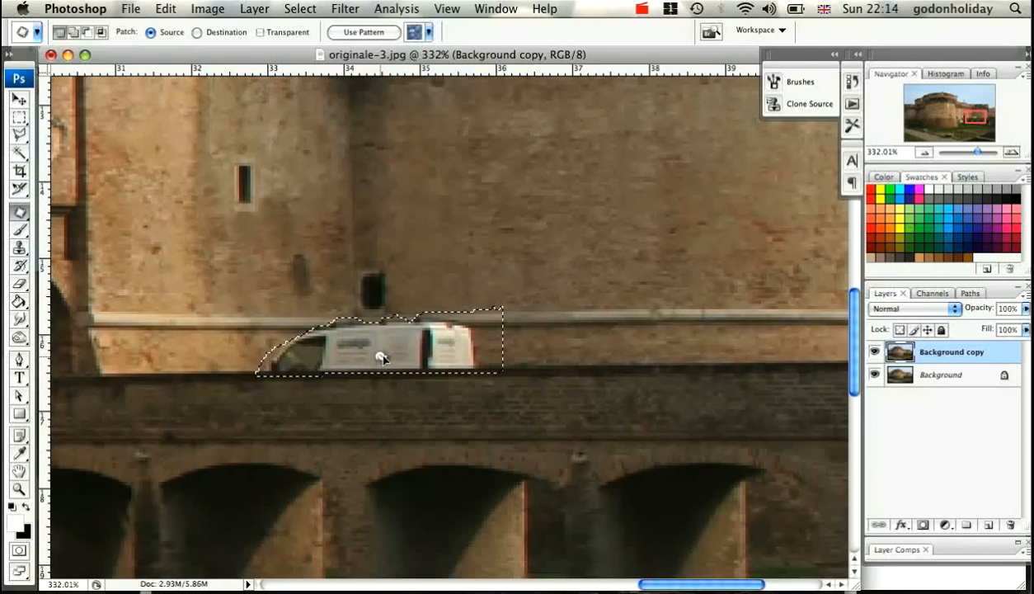
left_click_drag(424, 363, 591, 358)
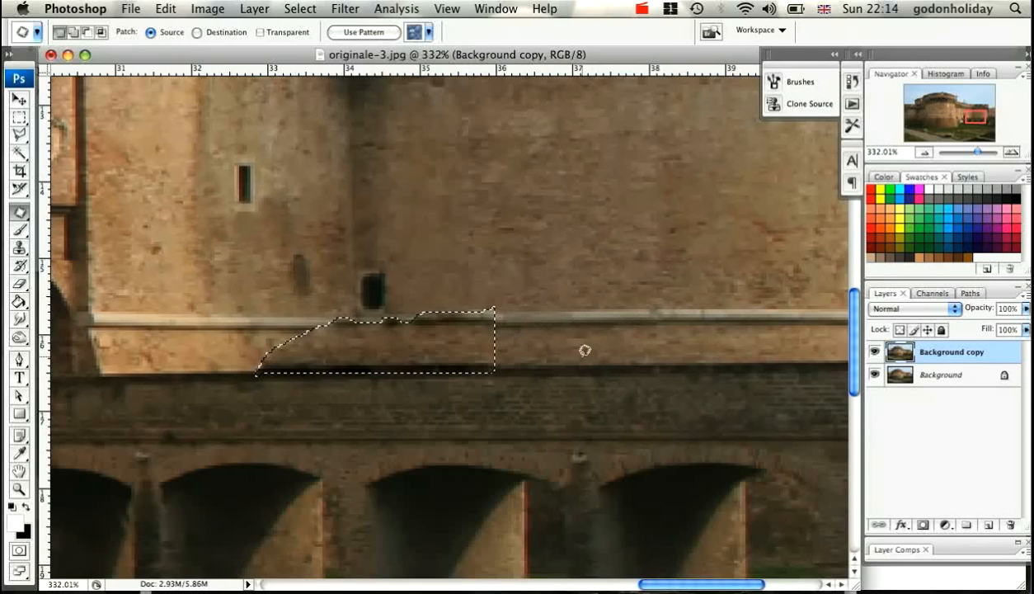
key("super+d")
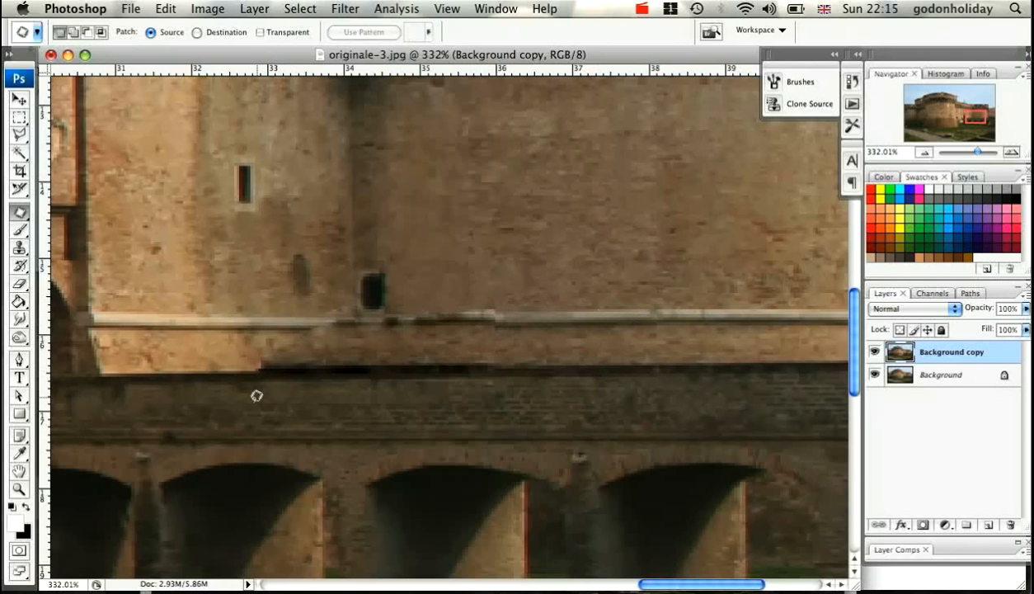
key("super+alt+z")
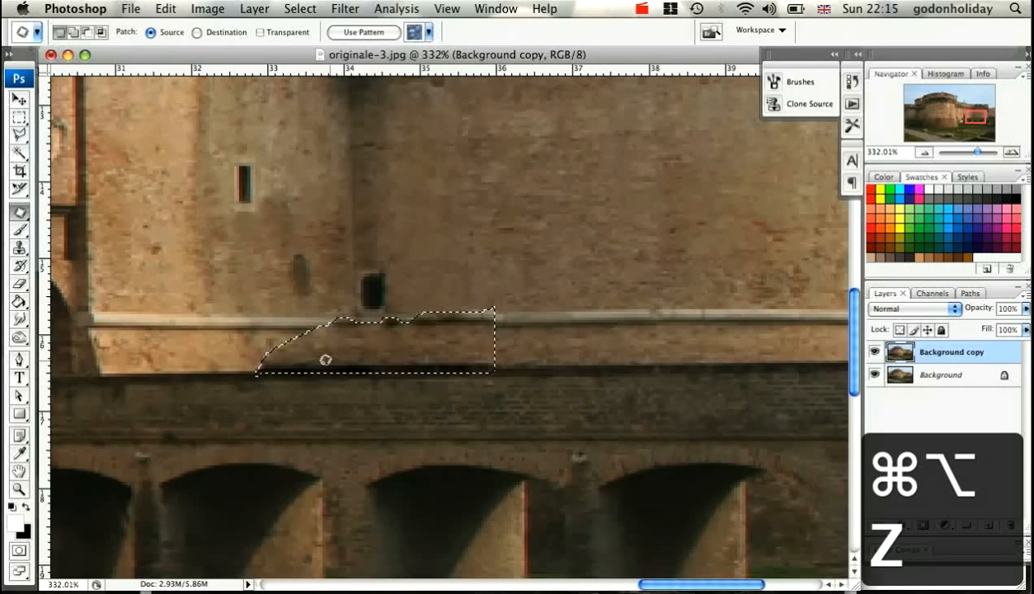
key("super+alt+z")
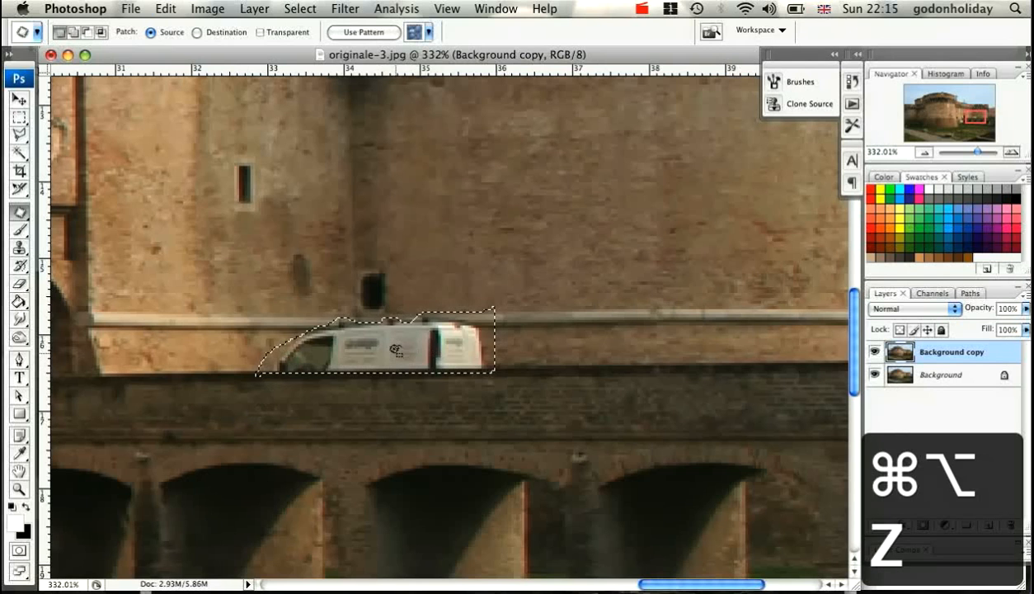
Step: Patch the selected van with the clear stretch of wall behind it, aligning the stone ledge and bridge edge, and deselect
left_click_drag(387, 354, 614, 352)
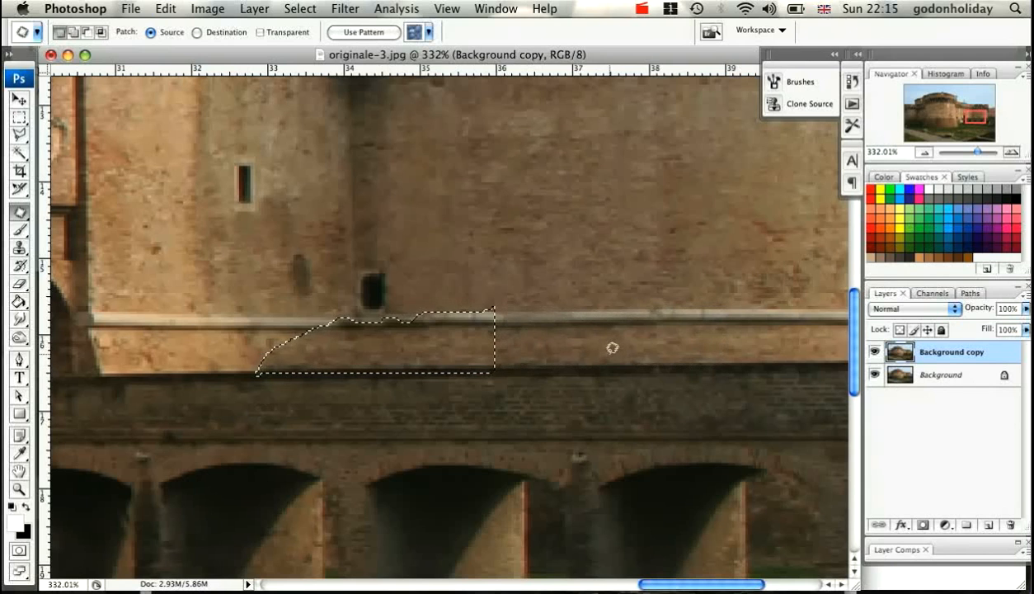
key("super+d")
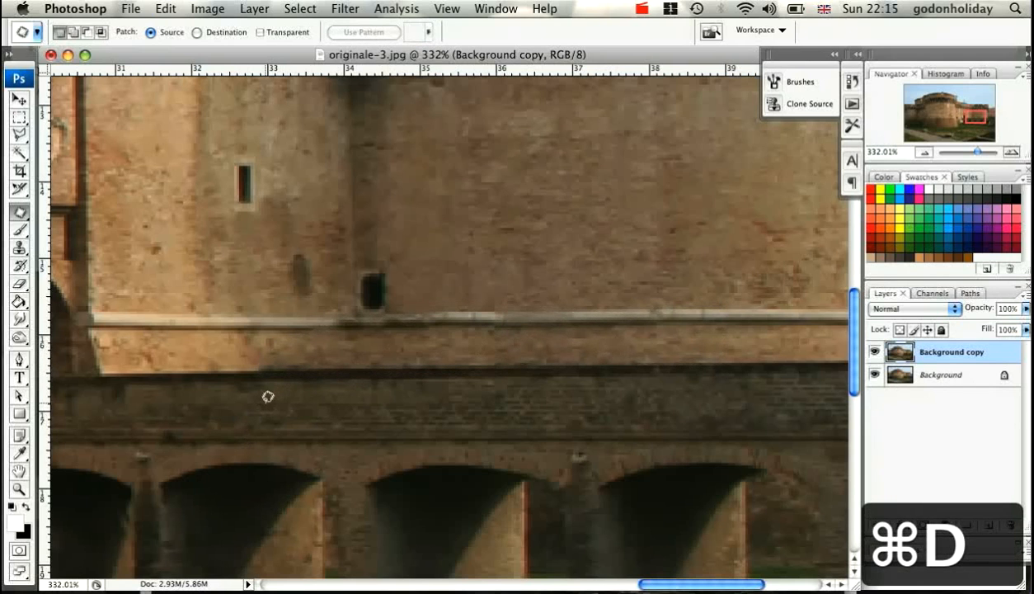
Step: Examine the patched wall above the bridge at several magnifications for leftover flaws
left_click(18, 489)
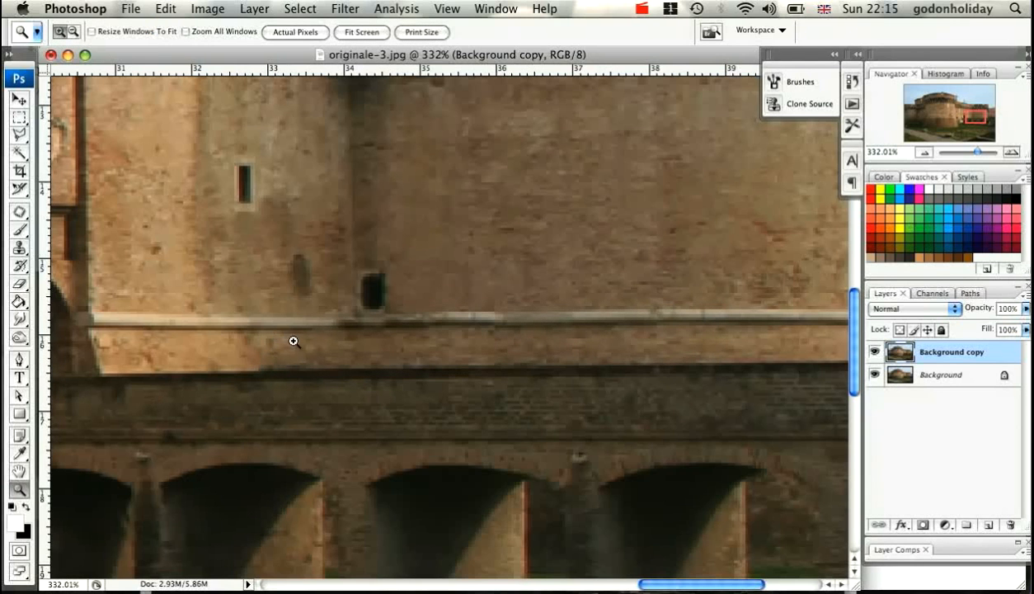
left_click(380, 318, "alt")
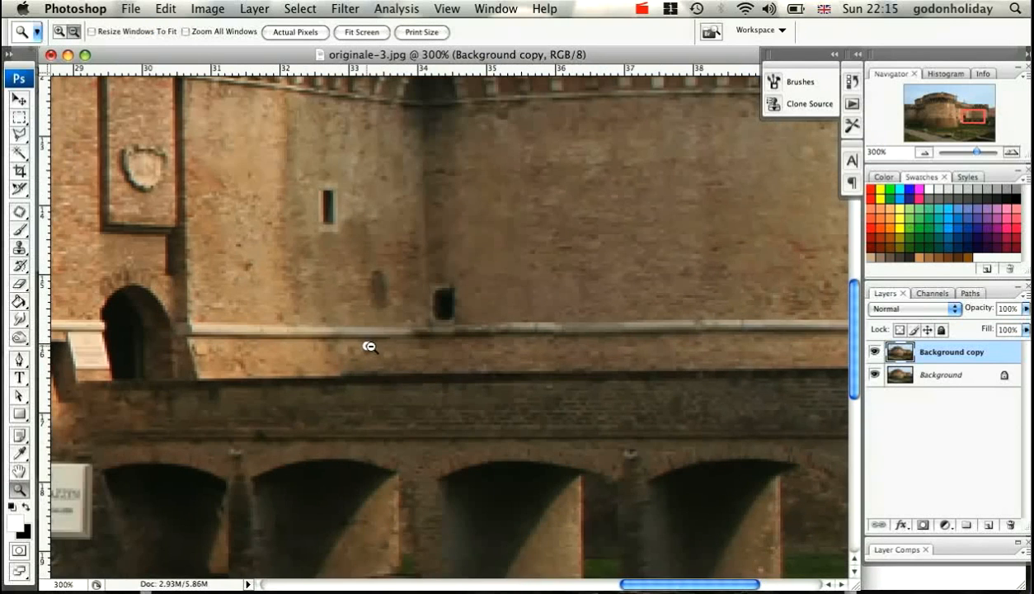
left_click(473, 360, "alt")
left_click(459, 366)
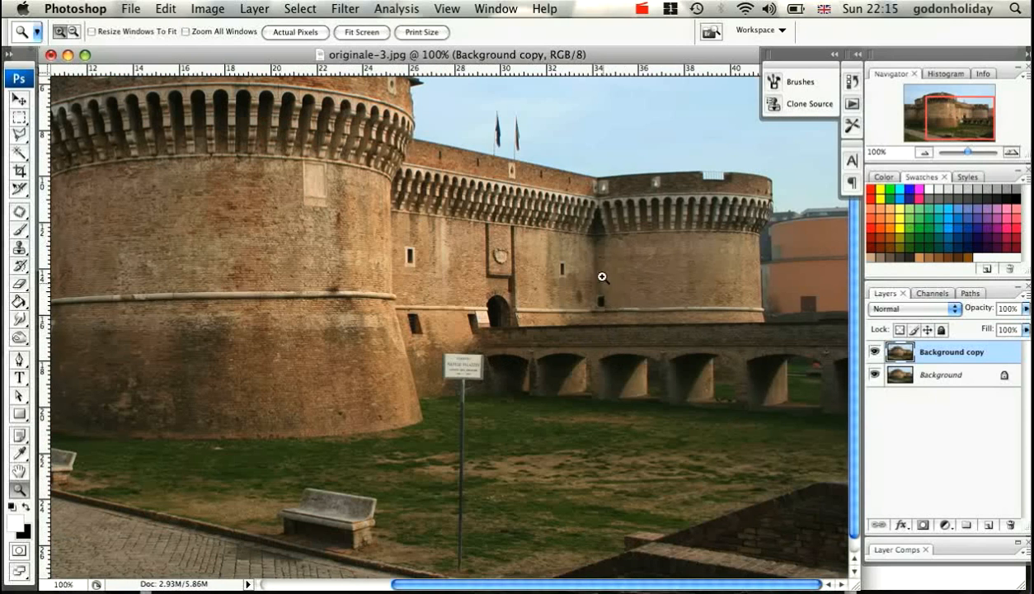
left_click(600, 322)
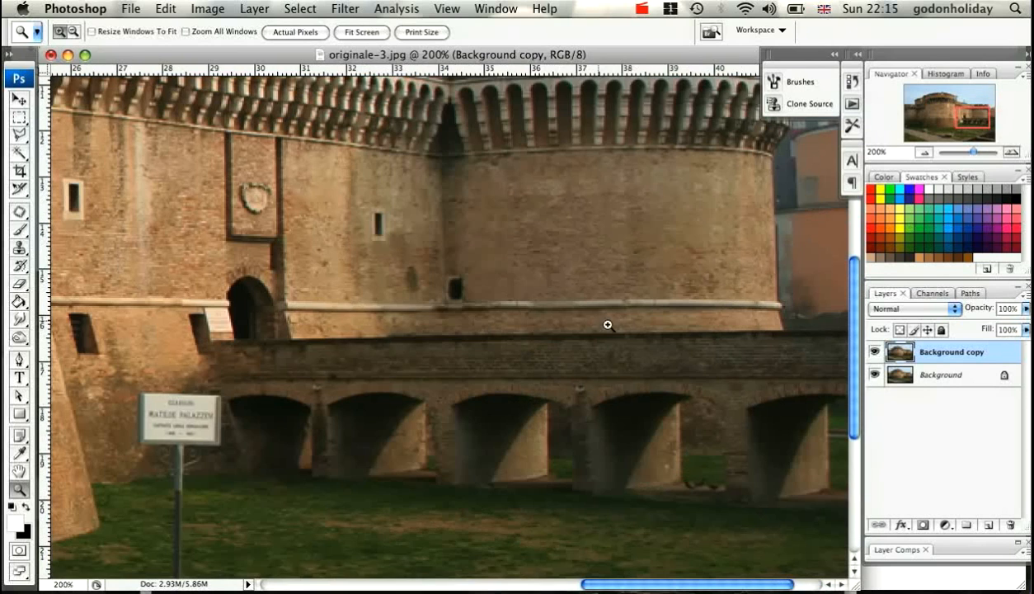
left_click(440, 326)
left_click(452, 334)
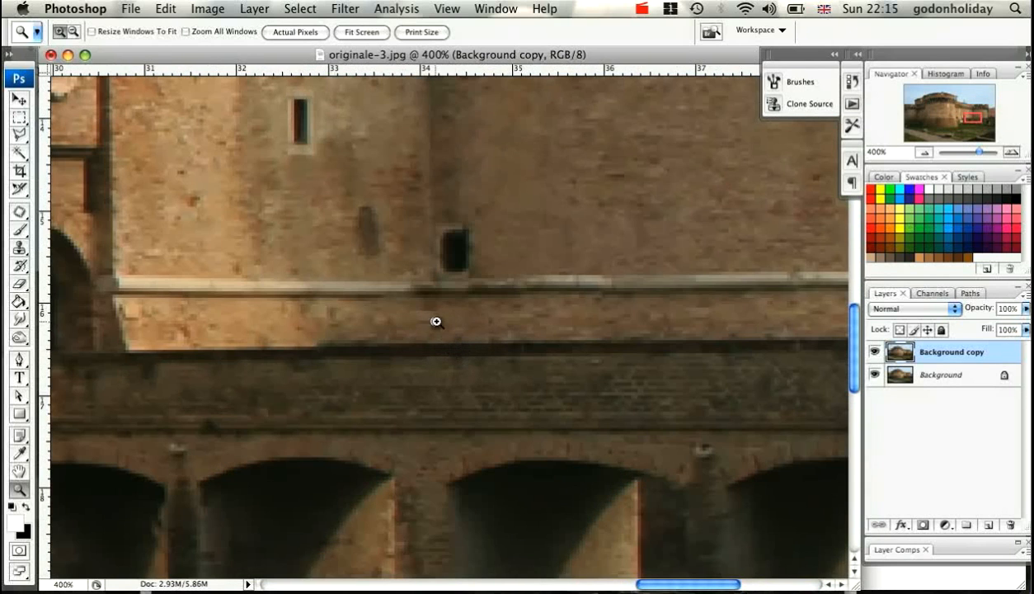
Step: Clone clean brick with the Clone Stamp over the flaw in the wall strip below the stone ledge, near the small dark window
left_click(453, 338)
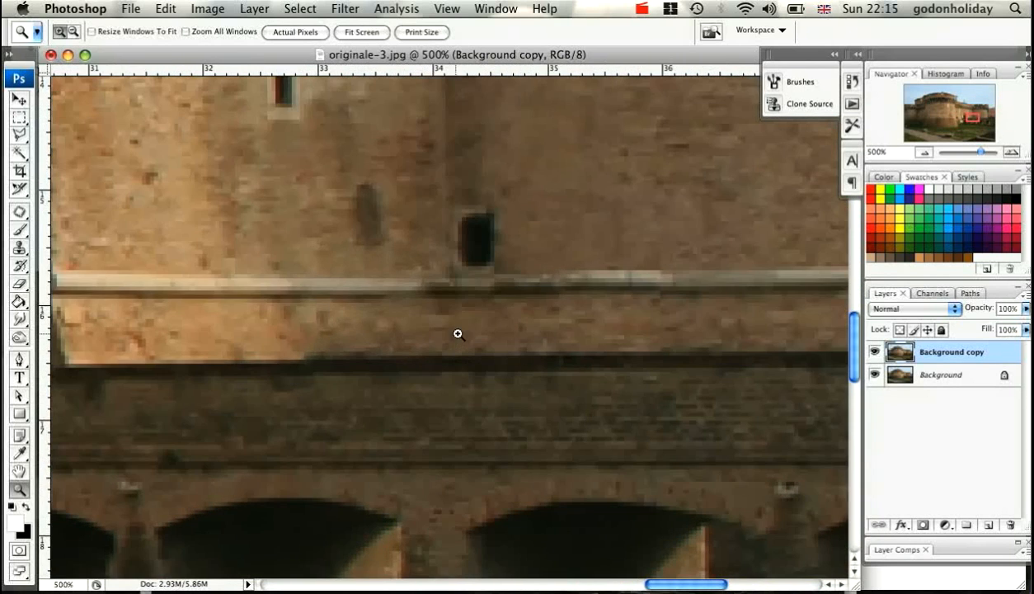
left_click(18, 250)
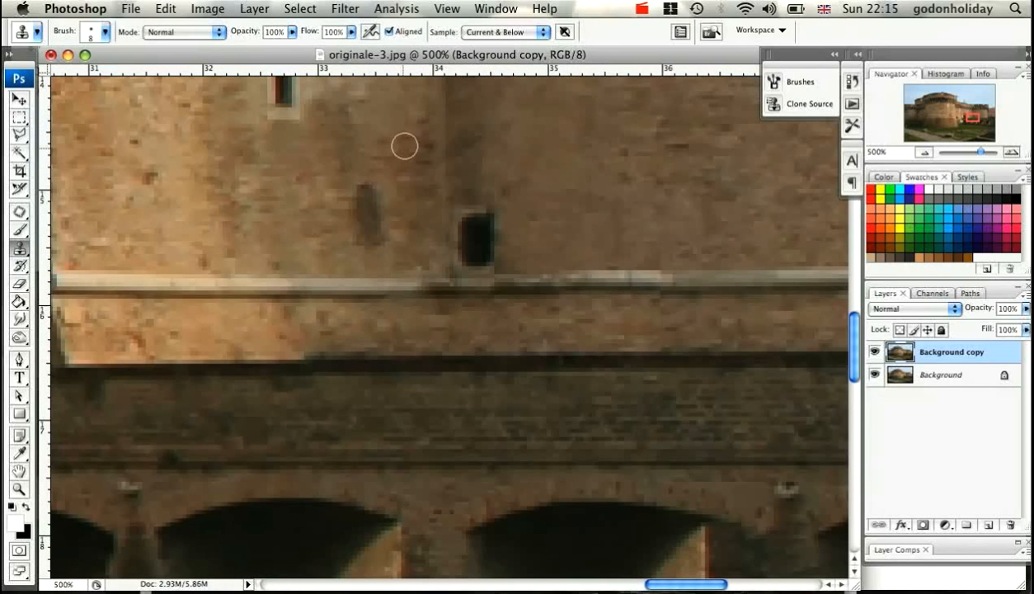
left_click(471, 108, "alt")
mouse_move(463, 312)
left_mouse_down()
mouse_move(473, 319)
mouse_move(453, 319)
mouse_move(468, 337)
mouse_move(461, 342)
left_mouse_up()
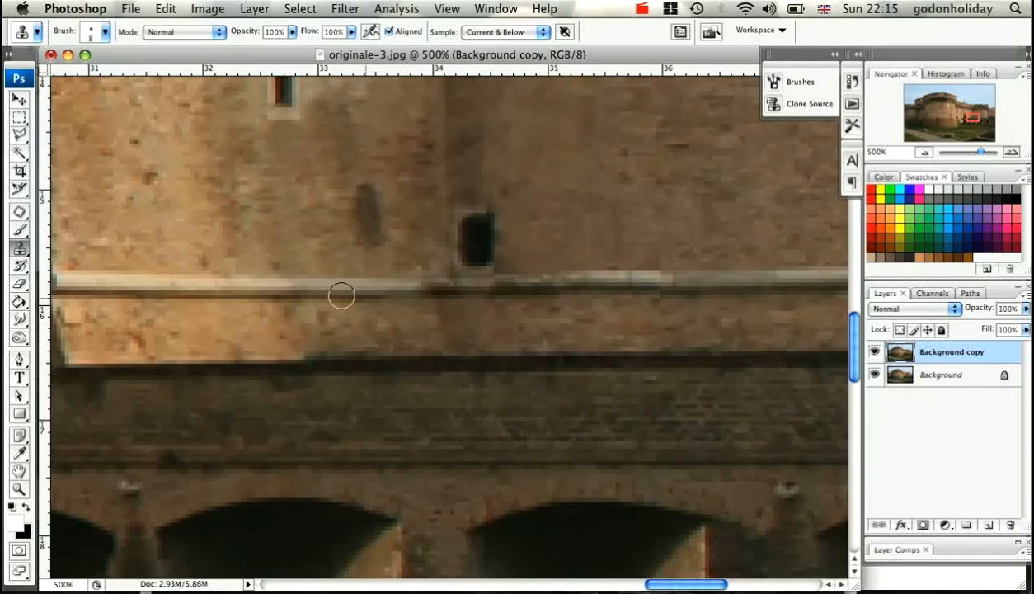
Step: Clone the sunlit lower edge of the wall further along the bridge top with the brush reduced to size 2
left_click(228, 347, "alt")
key("bracketleft")
key("bracketleft")
key("bracketleft")
mouse_move(298, 356)
left_mouse_down()
mouse_move(351, 353)
mouse_move(250, 346)
left_mouse_up()
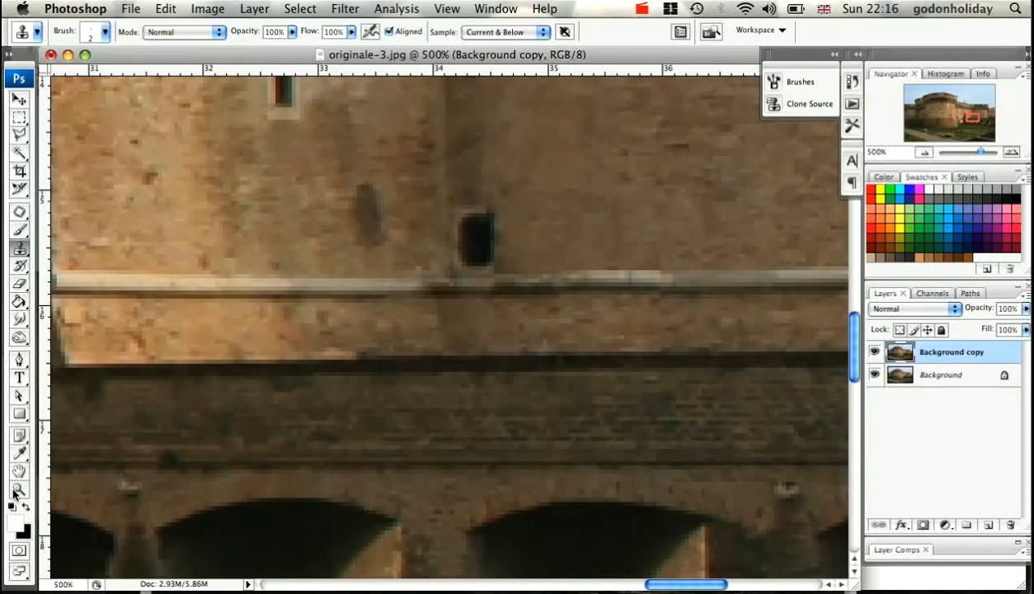
Step: Examine the retouched wall and the whole photo at decreasing magnifications, and survey the open windows before returning to originale-3.jpg
left_click(16, 491)
left_click(355, 297, "alt")
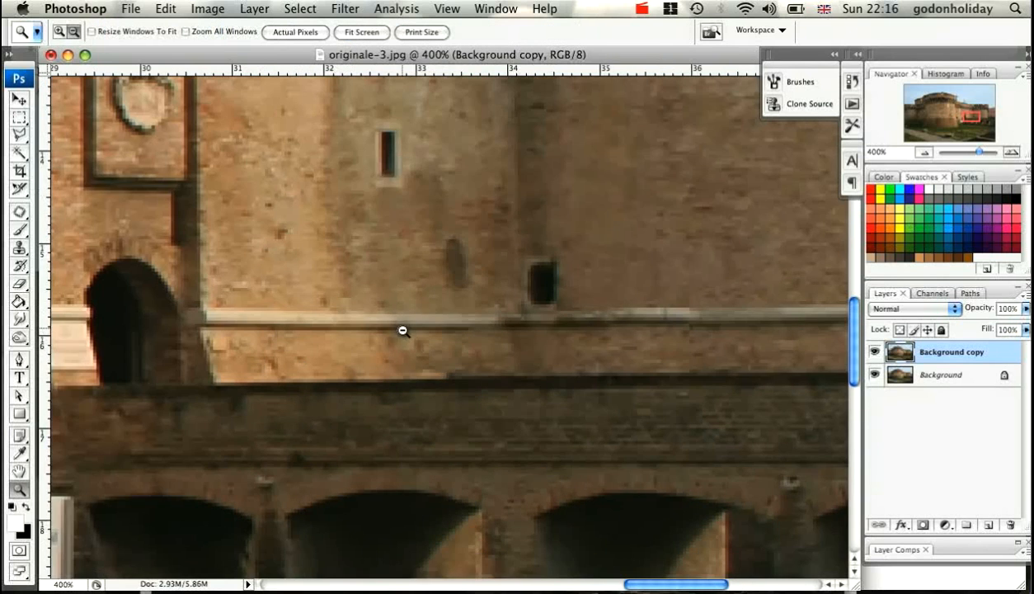
left_click(408, 333, "alt")
left_click(433, 327, "alt")
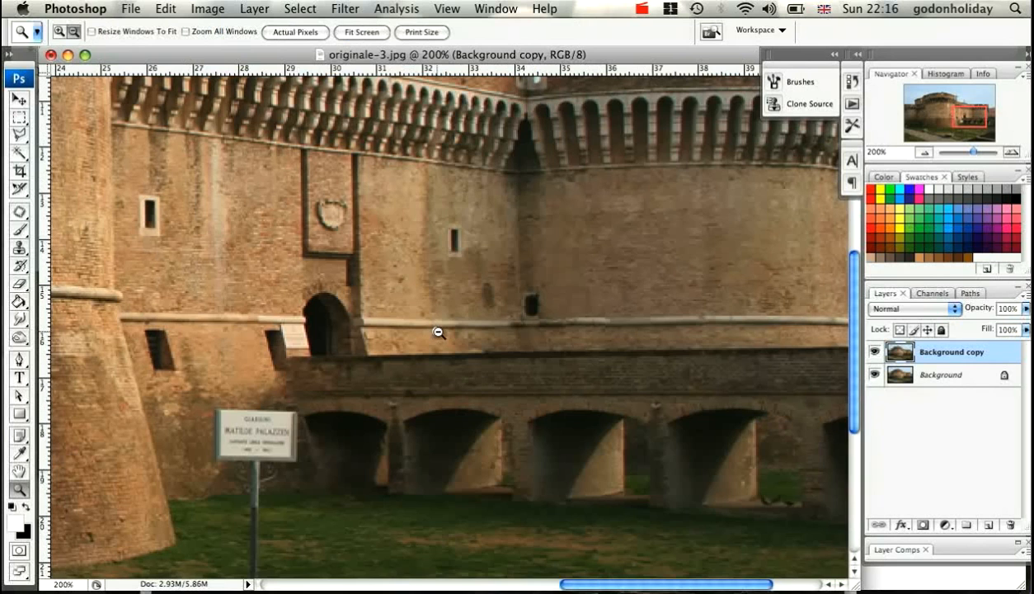
left_click(439, 333, "alt")
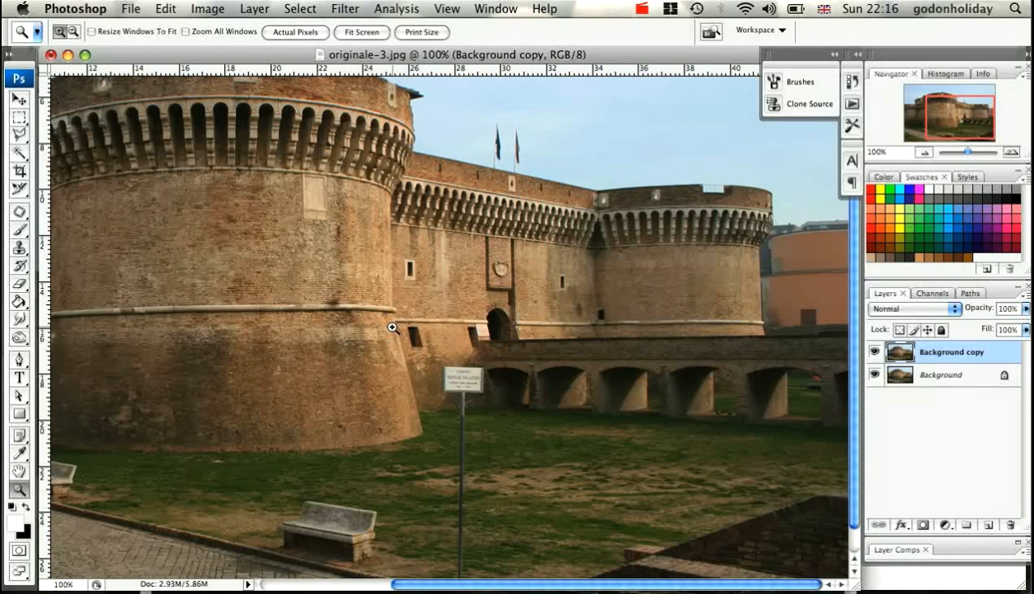
left_click(498, 324, "alt")
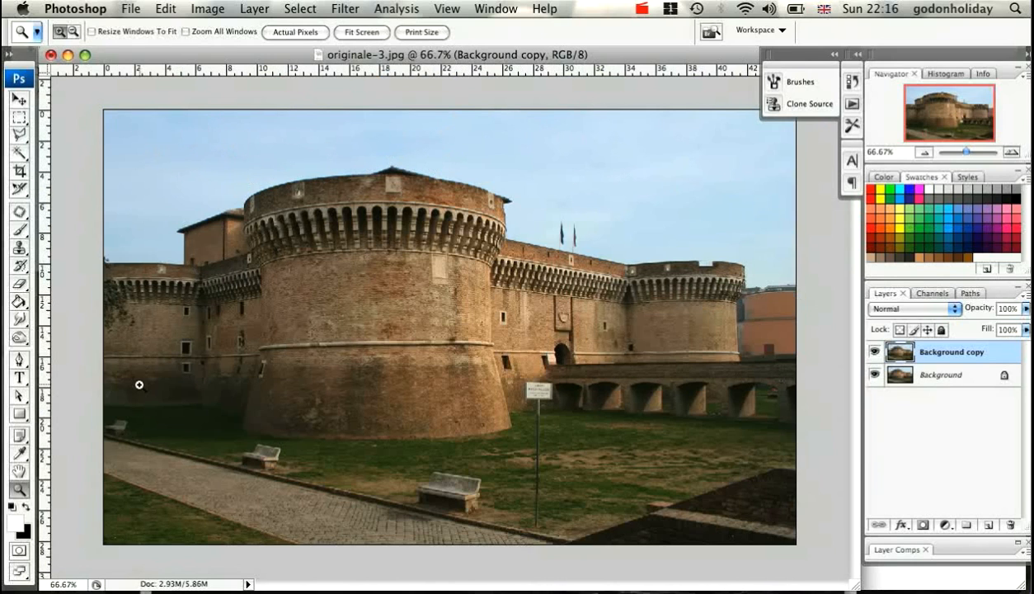
key("F9")
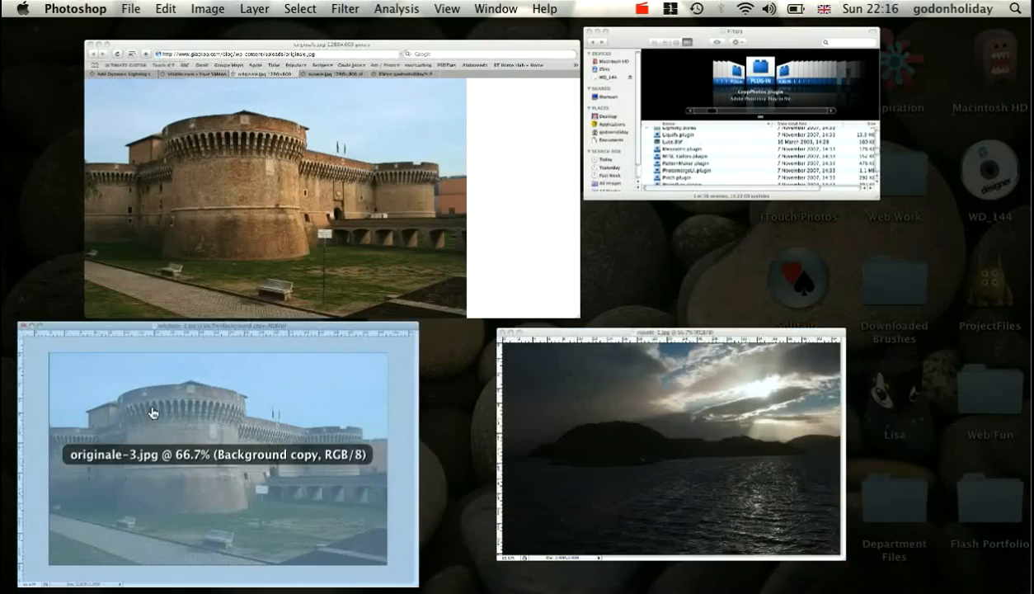
left_click(152, 413)
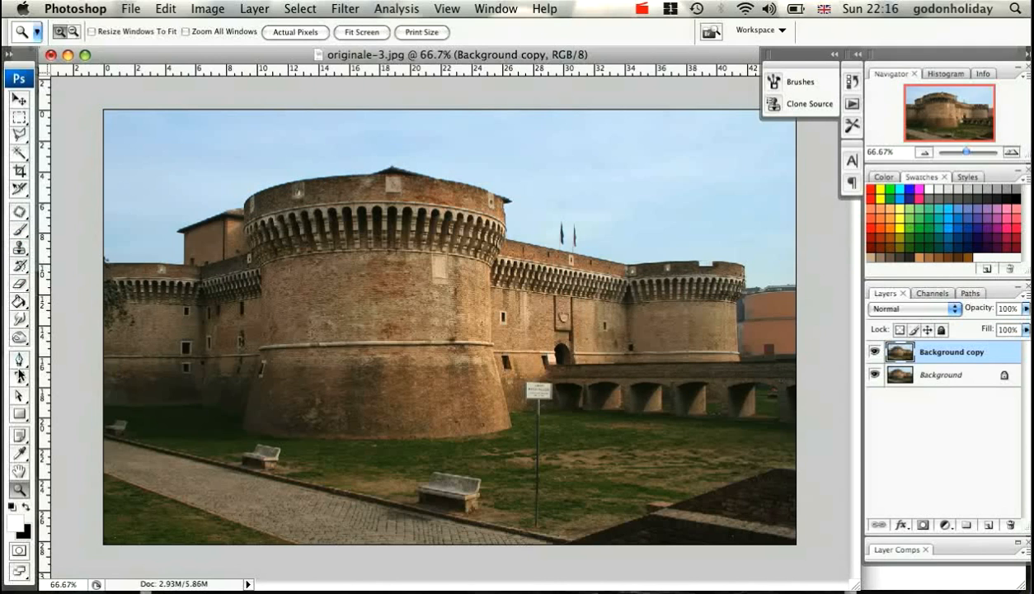
Step: Start a Pen path at the photo's left edge and trace the top of the low wall past its small stone opening
left_click(19, 360)
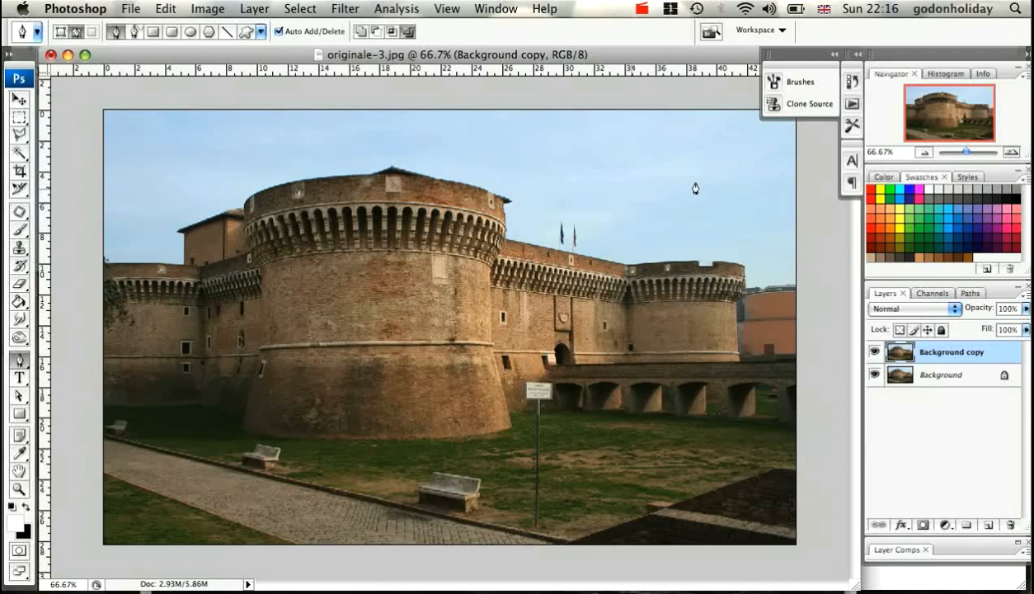
left_click_drag(974, 152, 984, 153)
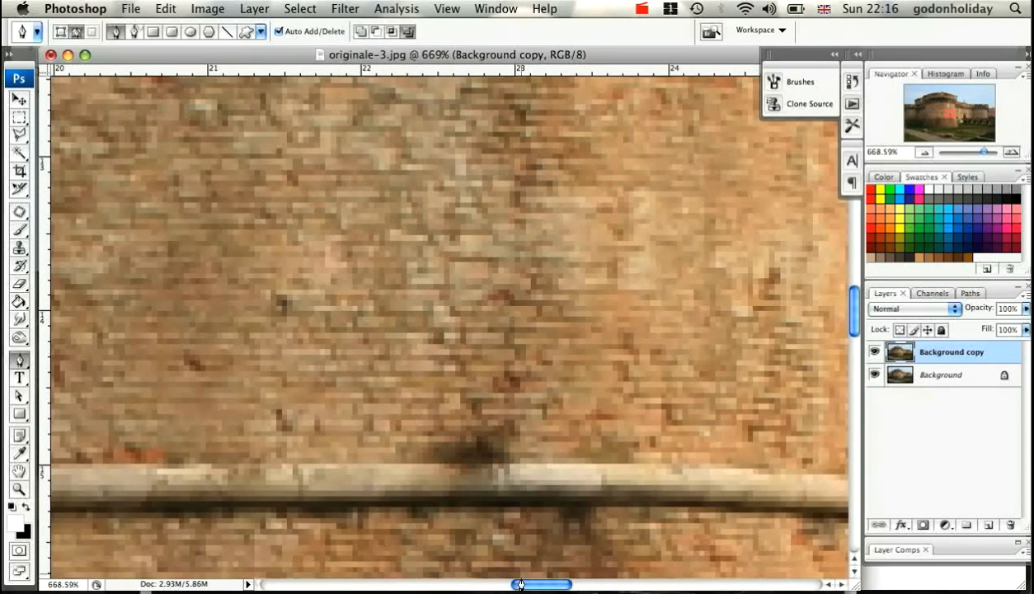
left_click_drag(523, 588, 274, 587)
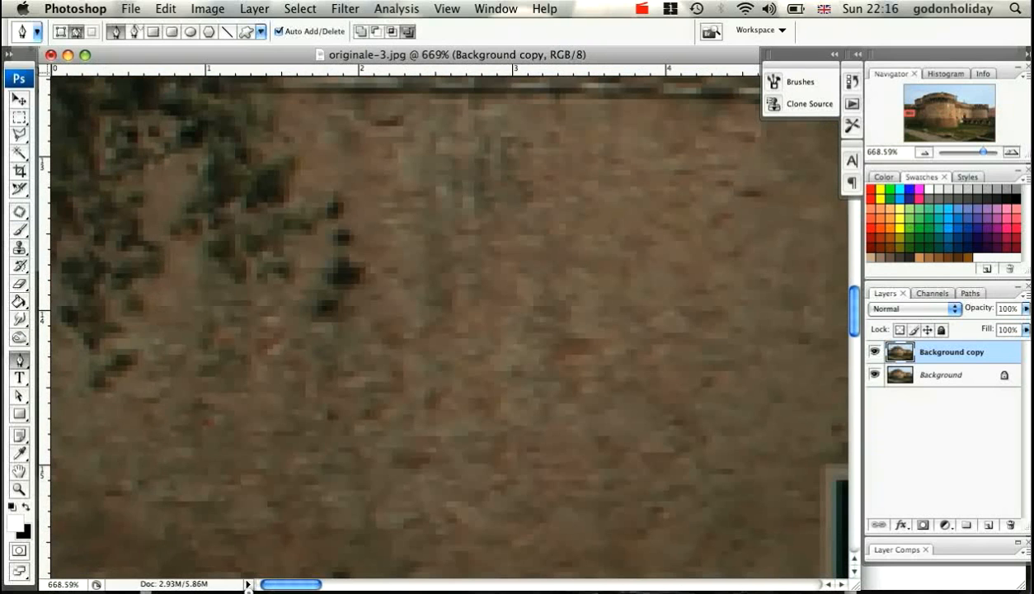
left_click_drag(856, 310, 855, 224)
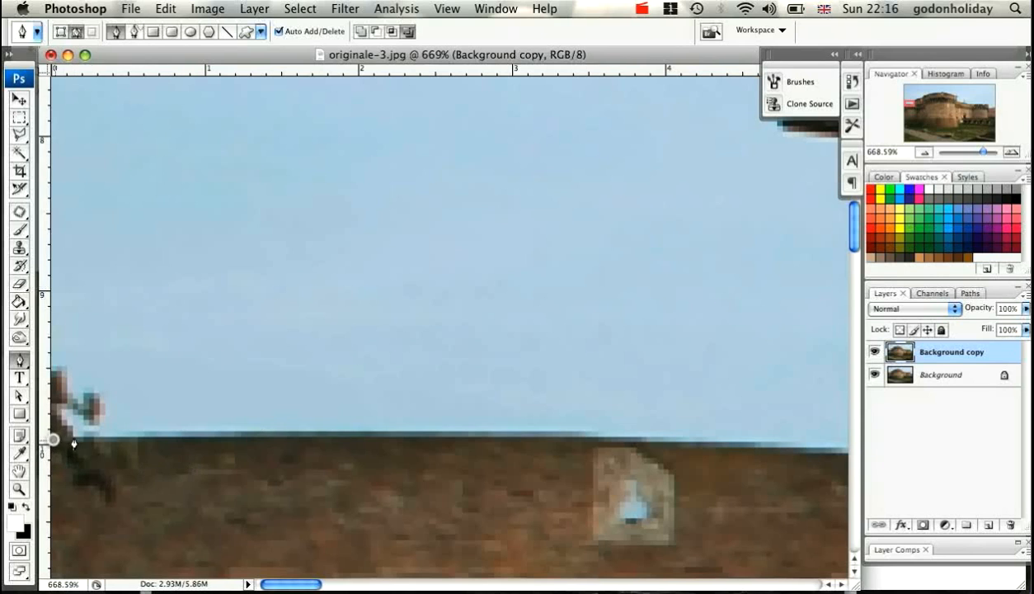
left_click(343, 438)
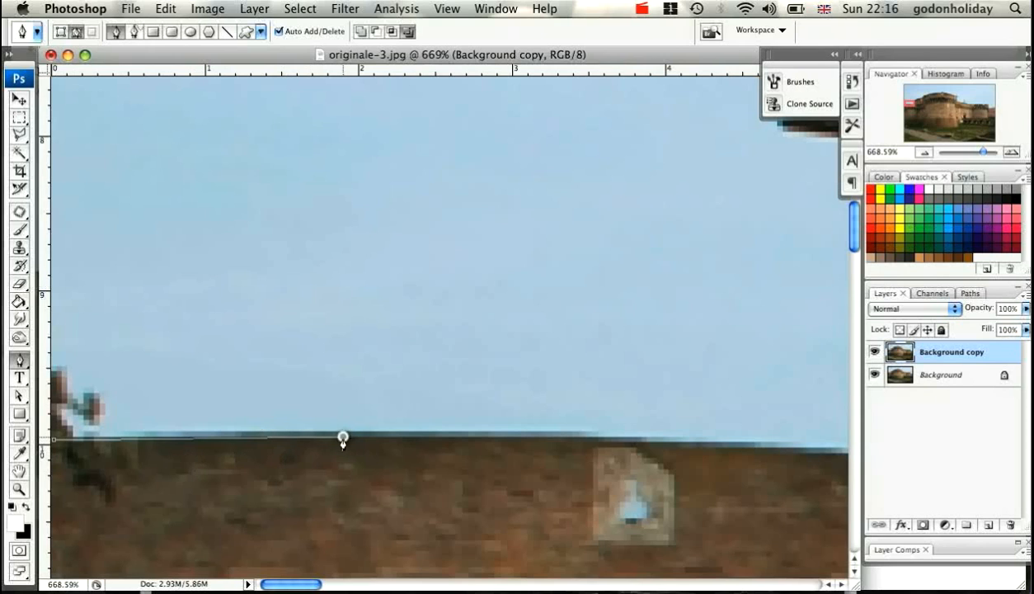
left_click(456, 440)
left_click(688, 450)
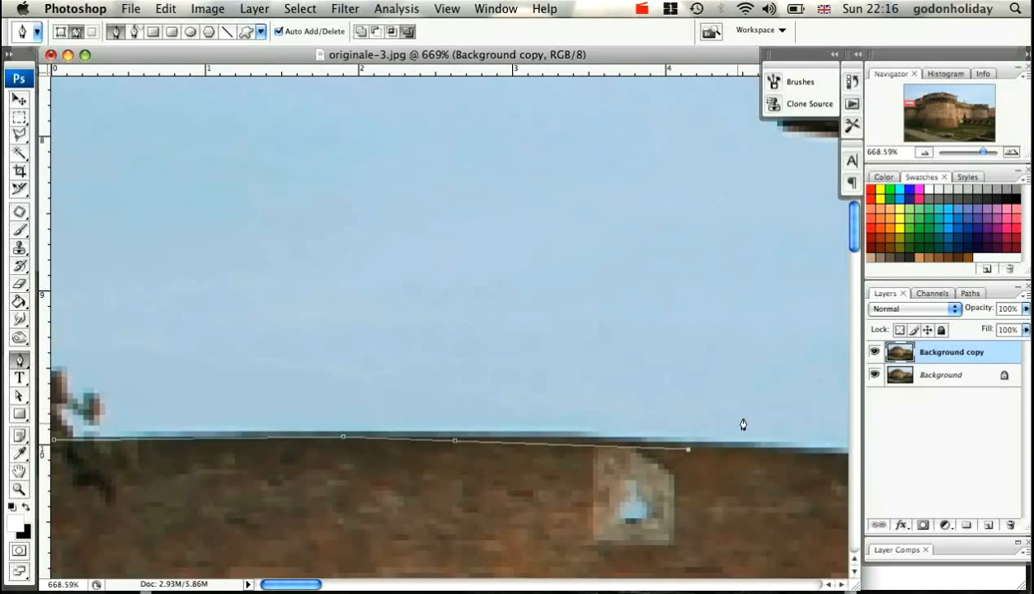
Step: Continue the path to the taller building, up its vertical wall and out to the tip of the roof eave
key("space")
left_click_drag(747, 403, 364, 409)
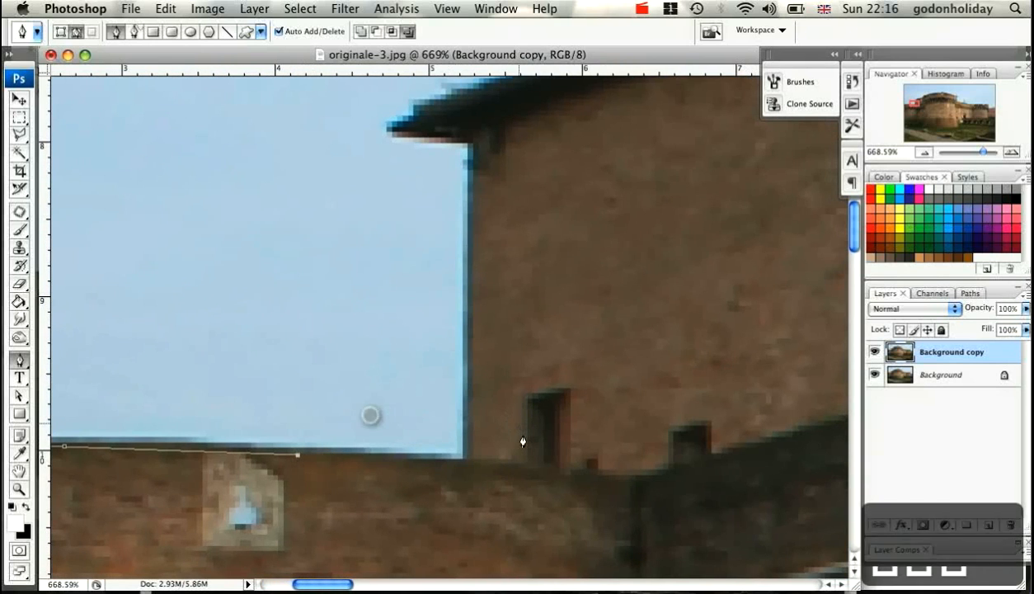
left_click(470, 464)
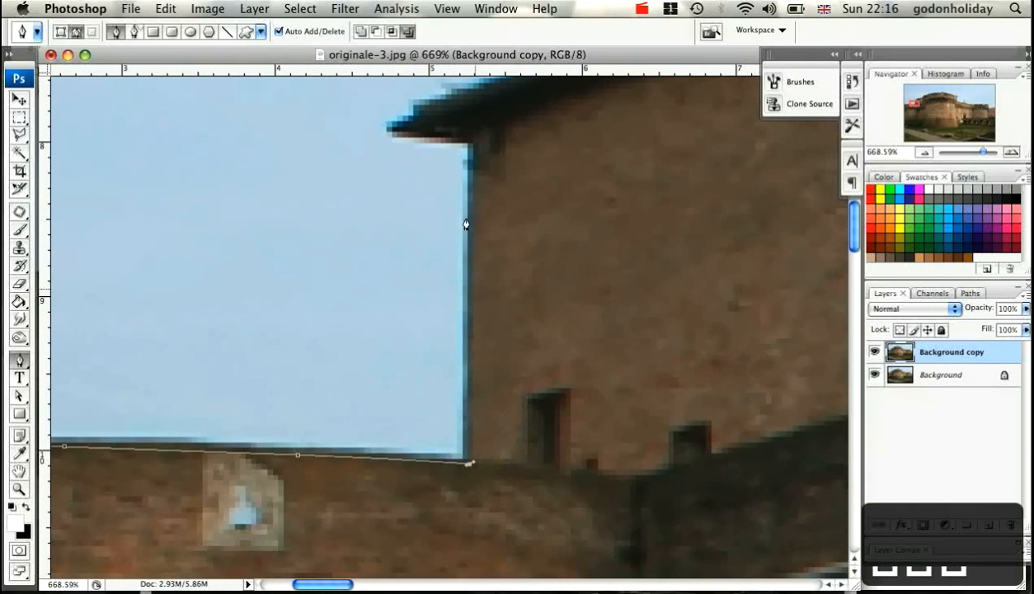
left_click(477, 134)
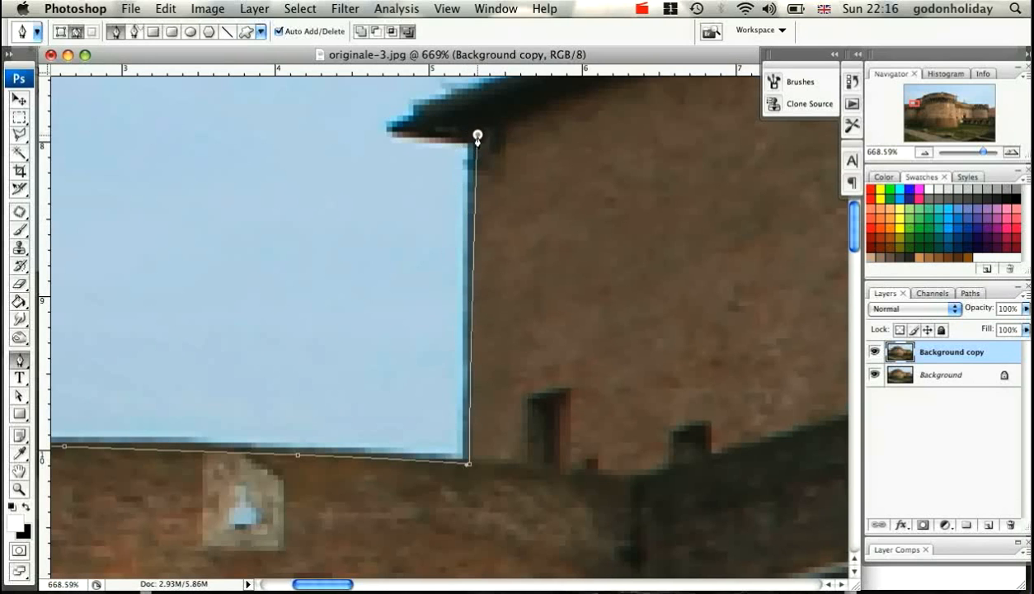
left_click(392, 130)
Step: Trace the building's sloping roof edge upward from the eave tip, undoing the misplaced anchor point
key("space")
left_click_drag(535, 119, 428, 290)
left_click(442, 226)
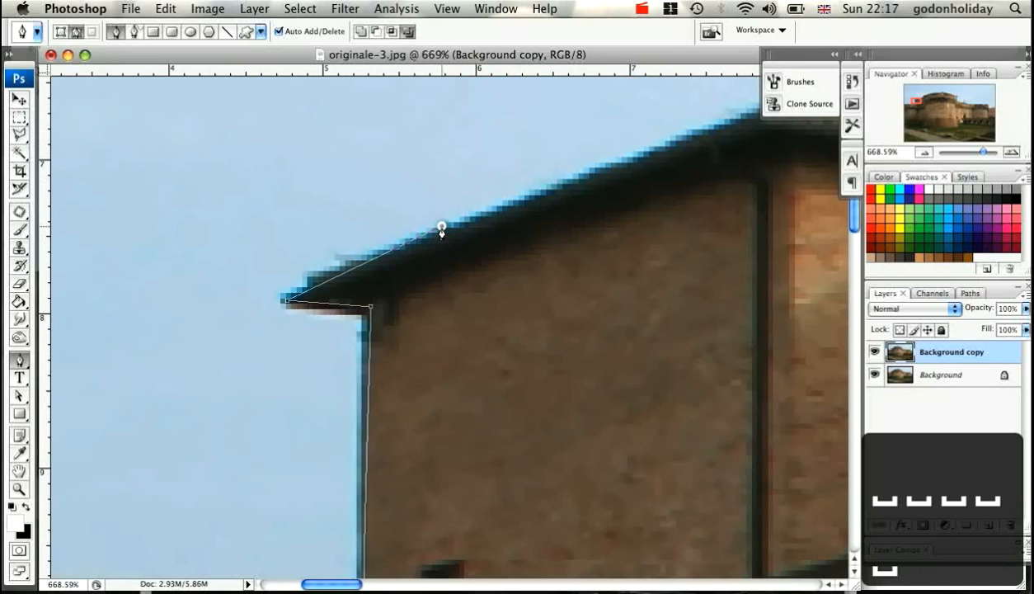
key("super+z")
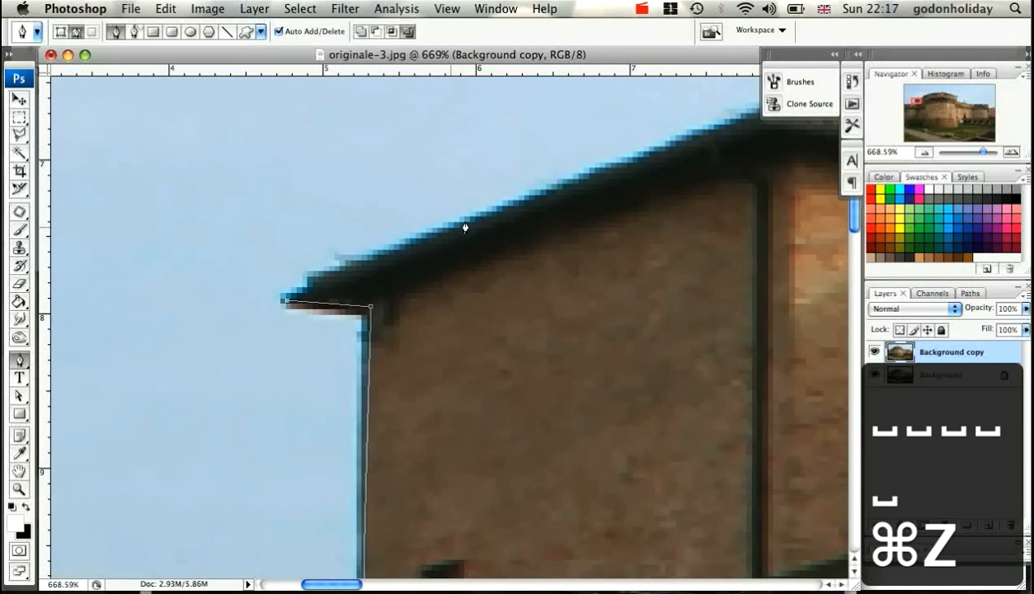
left_click(579, 183)
left_click(713, 134)
Step: Extend the path over the roof ridge and along the tiled edge to the round tower, redoing the misplaced ridge anchor
key("space")
left_click_drag(739, 173, 437, 260)
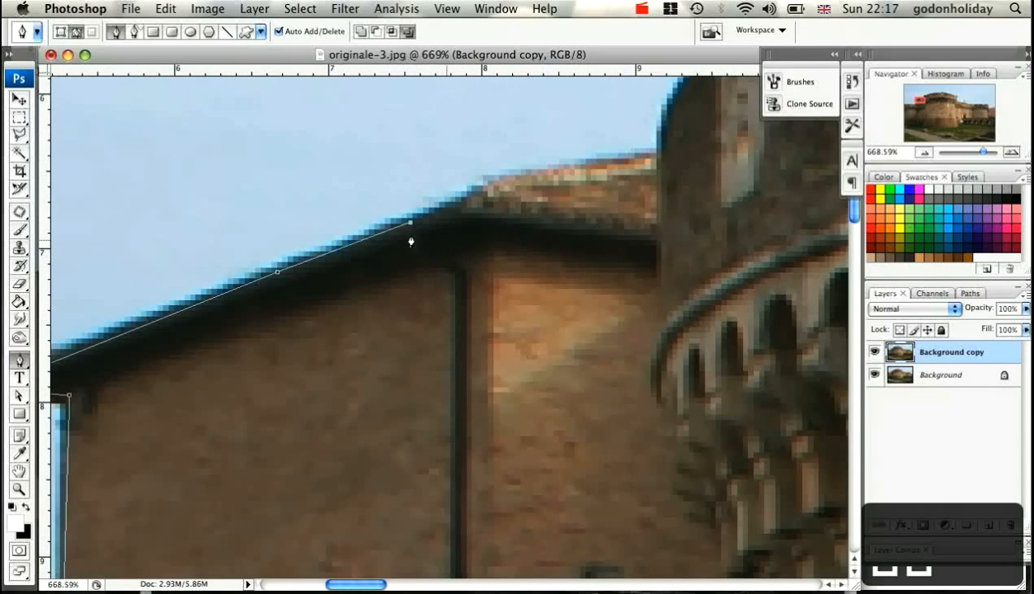
left_click(482, 181)
key("super+z")
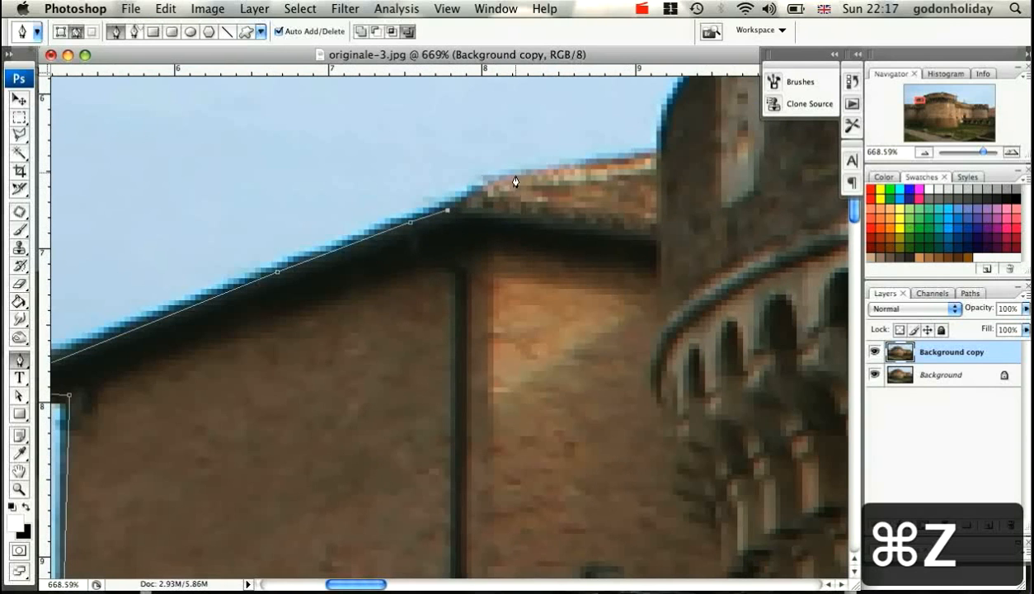
left_click(512, 178)
left_click(656, 156)
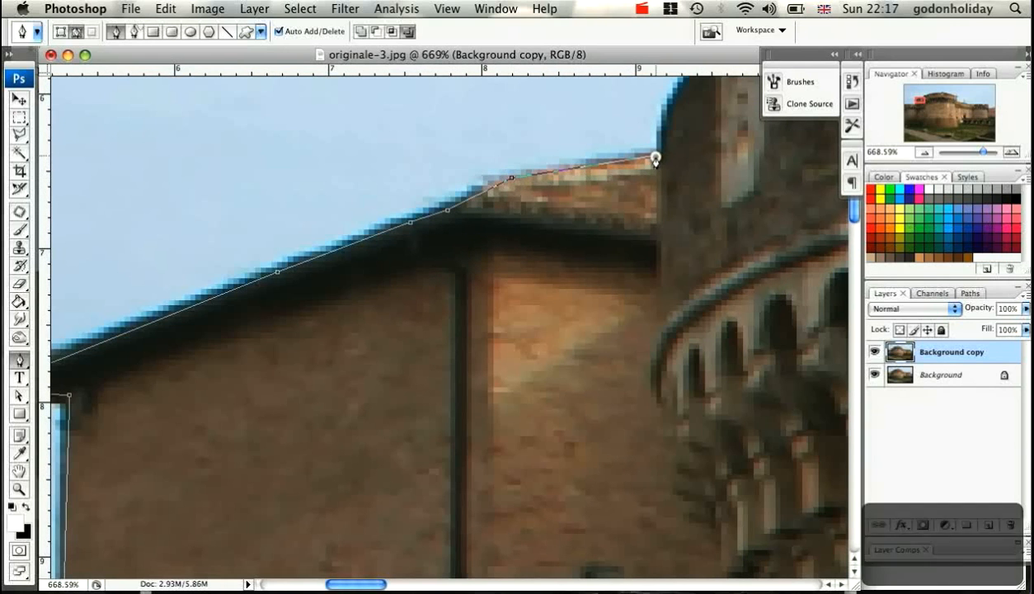
Step: Curve the path around the round tower's rounded upper corner with a smooth anchor and remove its outgoing direction handle
left_click_drag(674, 140, 484, 360)
left_click_drag(677, 189, 811, 139)
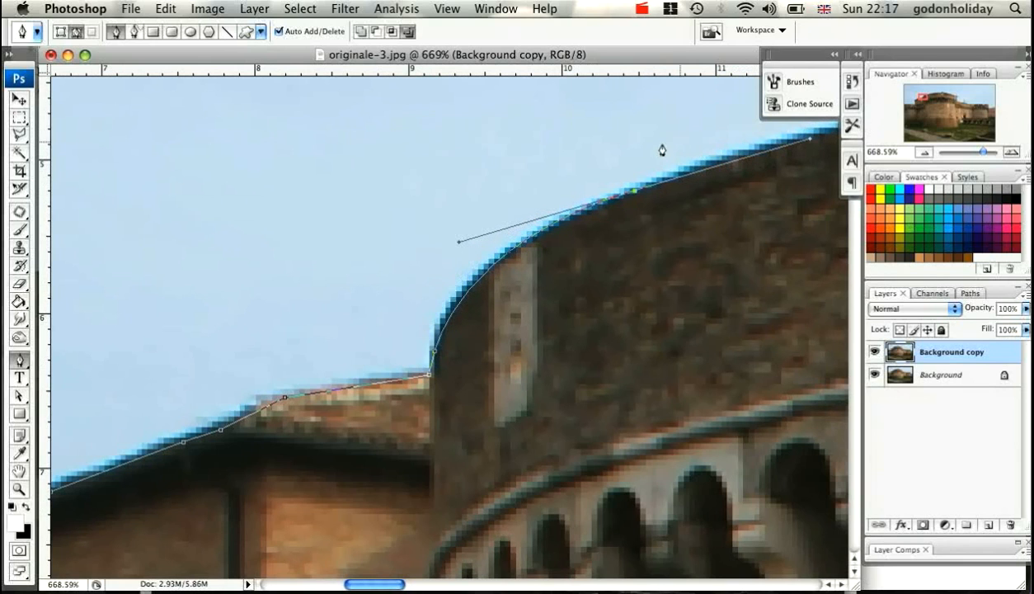
left_click(636, 194)
Step: Trace the rising top edge of the round tower with anchor points up to the start of the small peaked roof
left_click_drag(394, 585, 428, 585)
left_click(530, 105)
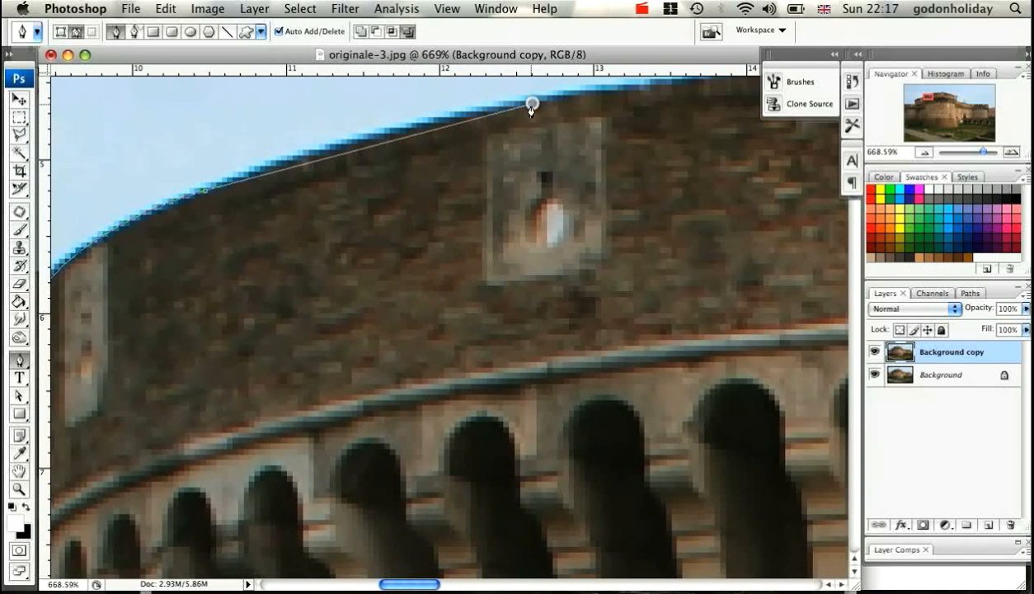
left_click_drag(565, 113, 368, 240)
left_click(557, 206)
left_click_drag(555, 252, 328, 326)
left_click(512, 258)
left_click_drag(624, 284, 446, 287)
left_click(619, 245)
Step: Run the path beneath the small peaked roof along the top of the brickwork, leaving the roof outside the outline
left_click_drag(660, 257, 441, 280)
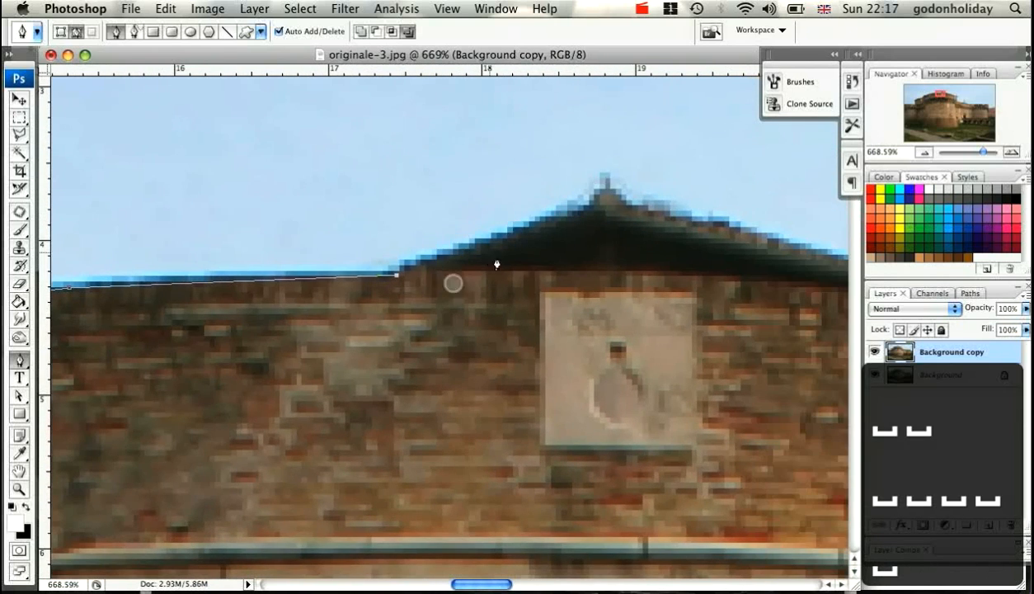
left_click(543, 271)
key("space")
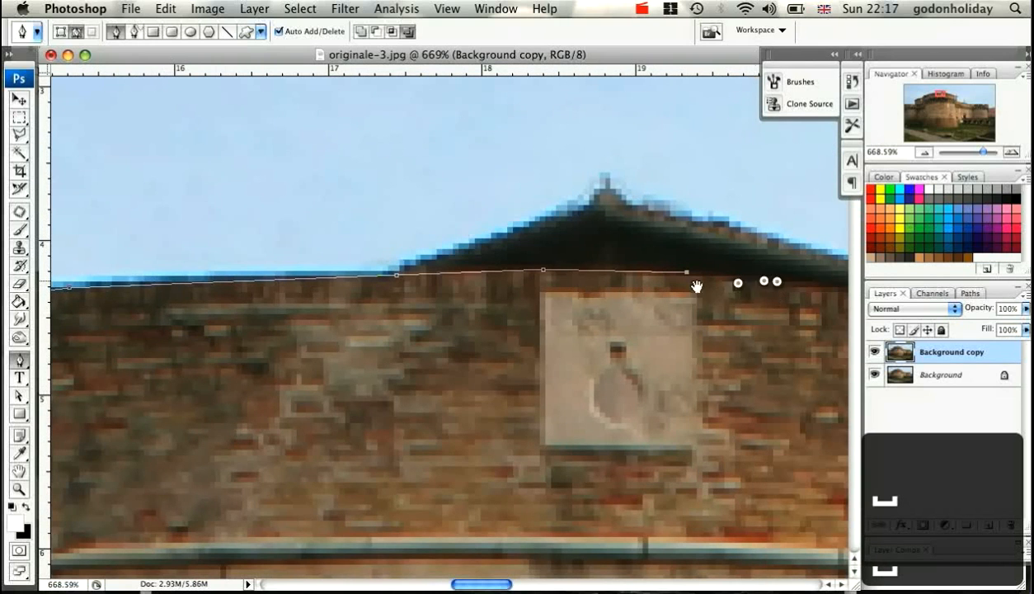
left_click_drag(650, 286, 503, 273)
left_click(543, 268)
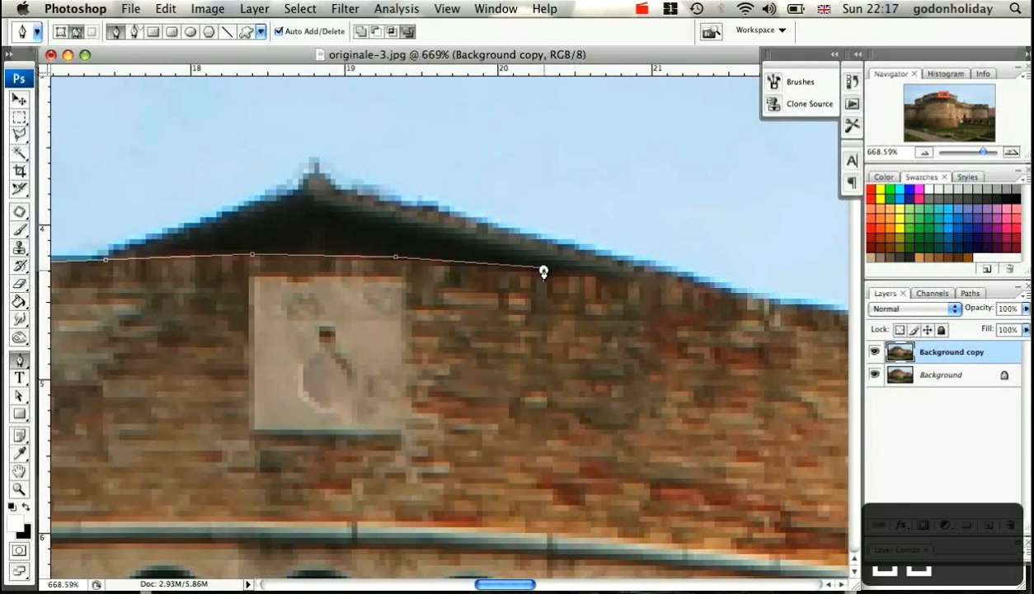
left_click(645, 283)
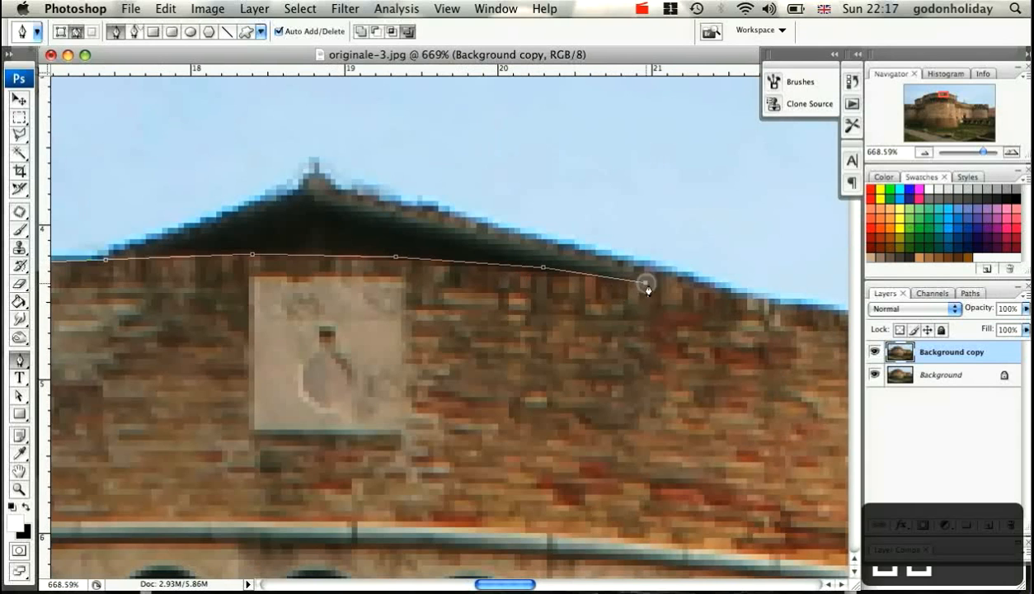
left_click(775, 302)
Step: Continue the path down the tower's descending top edge from the end of the small peaked roof
key("space")
left_click_drag(778, 338, 434, 346)
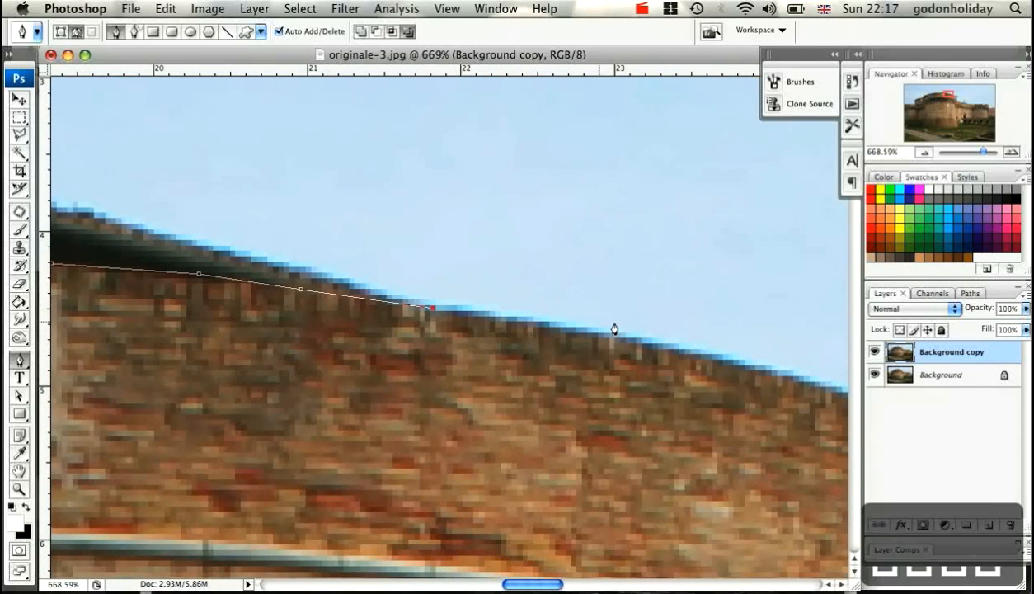
left_click(667, 346)
key("space")
left_click_drag(795, 382, 393, 335)
left_click(393, 333)
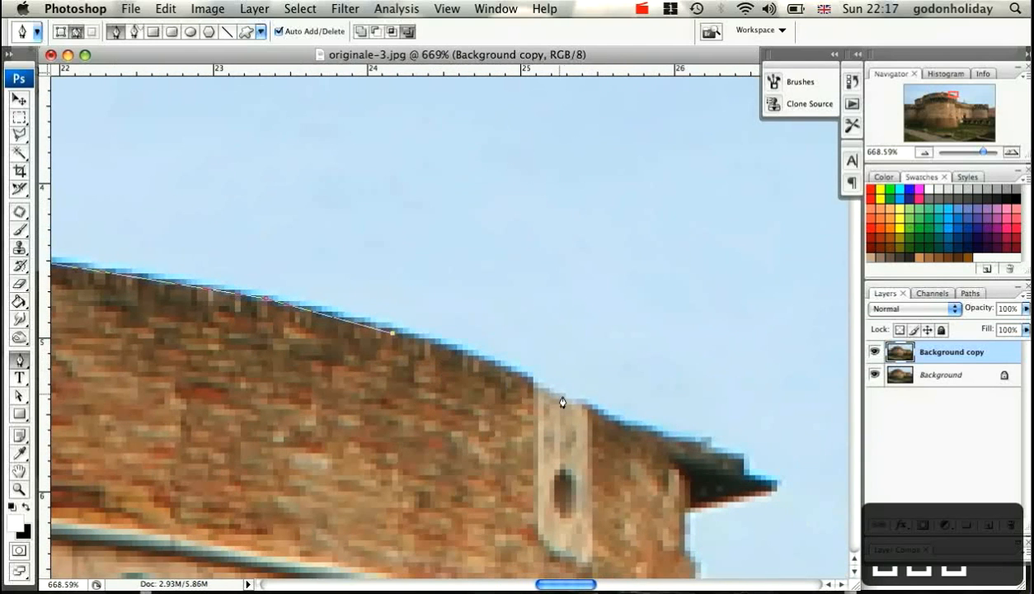
Step: Trace past the pale stone slit and cut inside the overhanging eave to the tower's outer brick corner
left_click(569, 401)
left_click(616, 423)
left_click(665, 451)
left_click(689, 480)
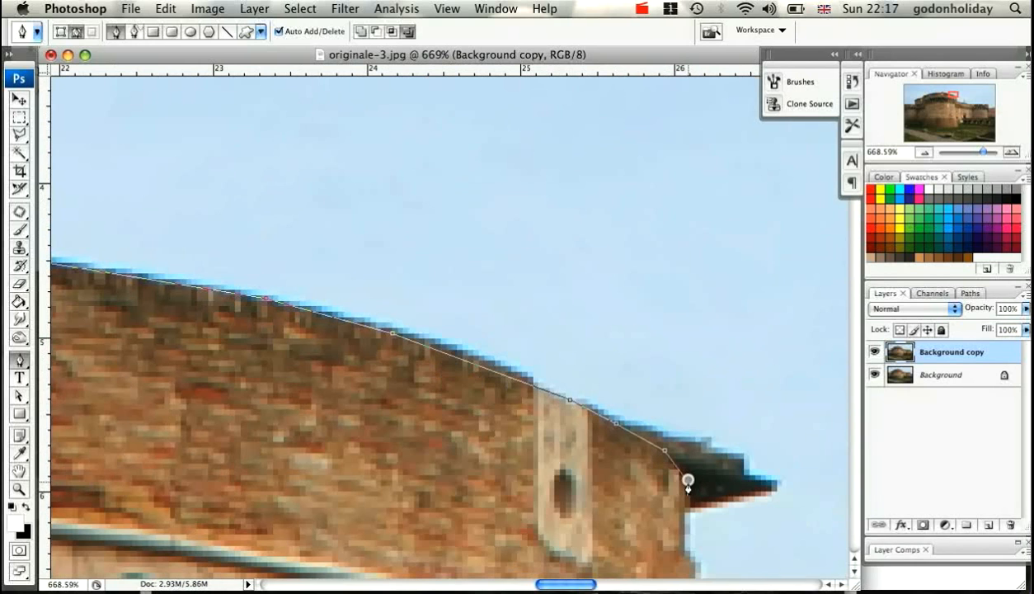
Step: Trace the path down the round tower's outer brick edge from beneath the eave to the stone cornice
left_click_drag(656, 545, 656, 301)
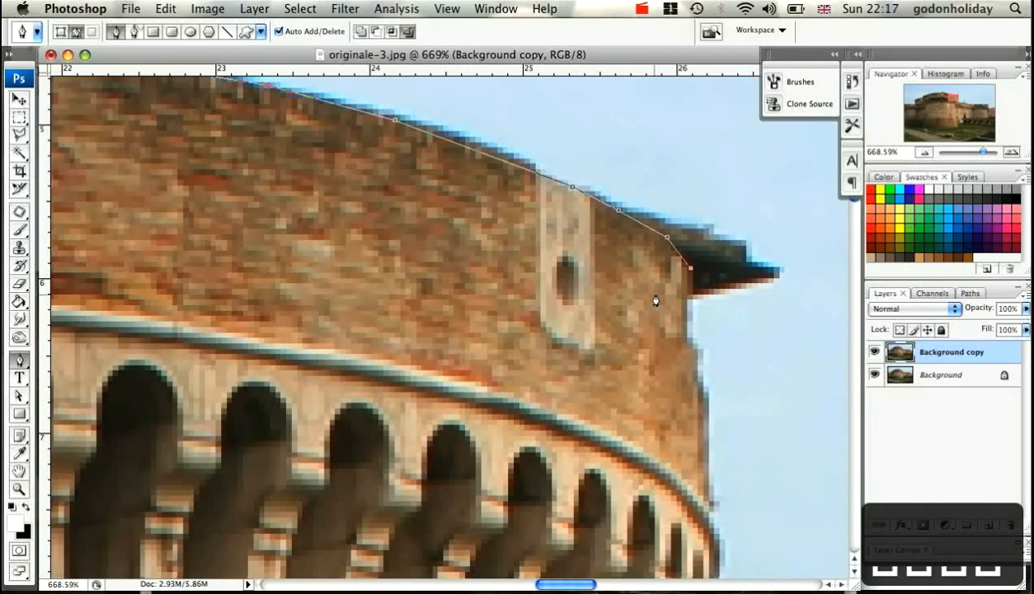
left_click(686, 335)
left_click(699, 388)
left_click(702, 426)
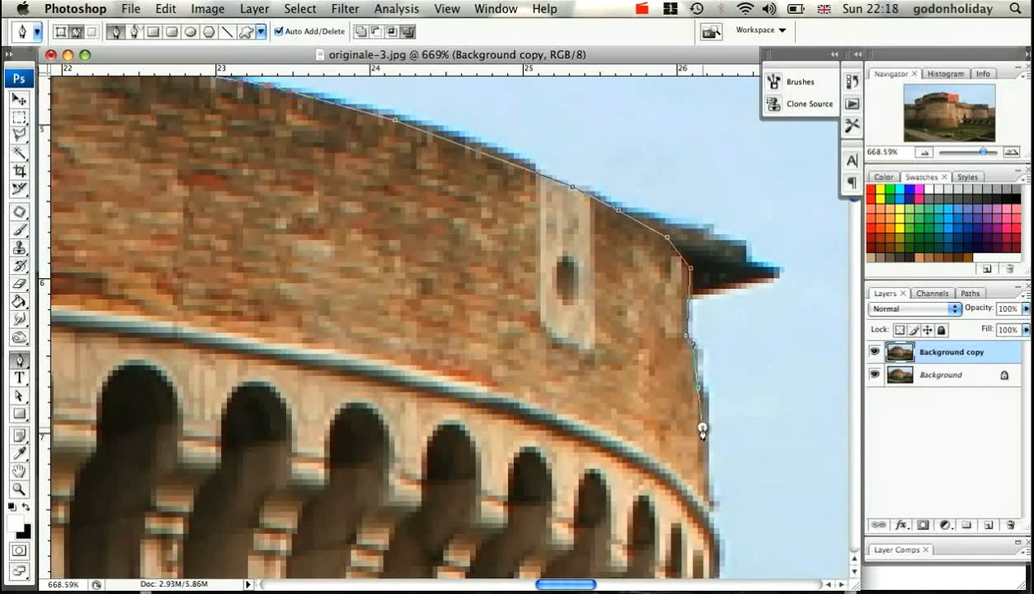
left_click(708, 509)
Step: Bend the path around the end of the round tower's cornice and down to the top of the adjoining wall
left_click_drag(684, 392, 485, 268)
left_click(518, 414)
left_click(515, 446)
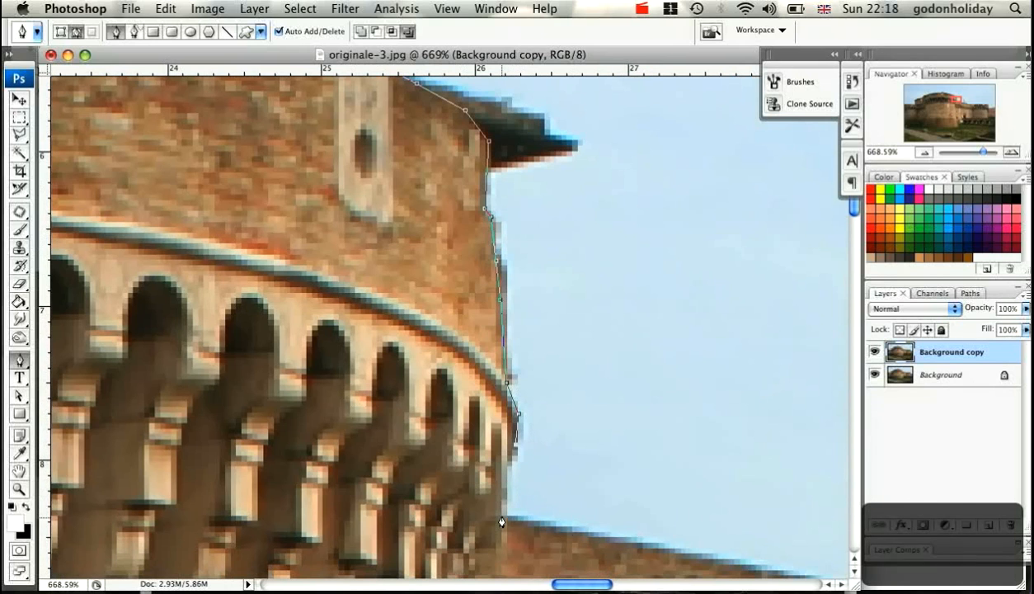
left_click(510, 518)
Step: Run the path along the descending top edge of the adjoining brick wall to the corner where the wall turns
left_click_drag(614, 508, 437, 259)
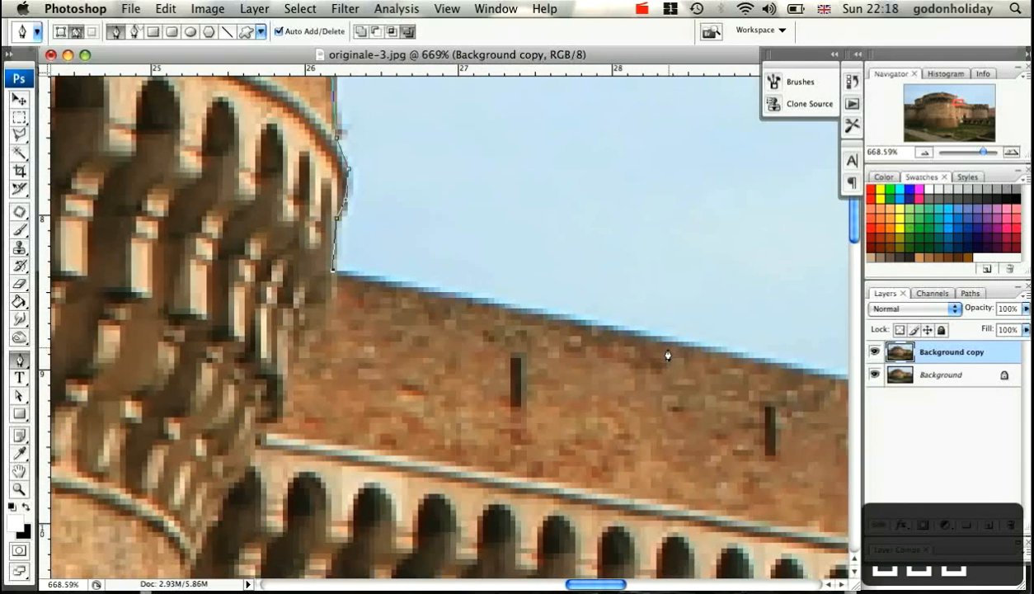
left_click(340, 278)
left_click(702, 356)
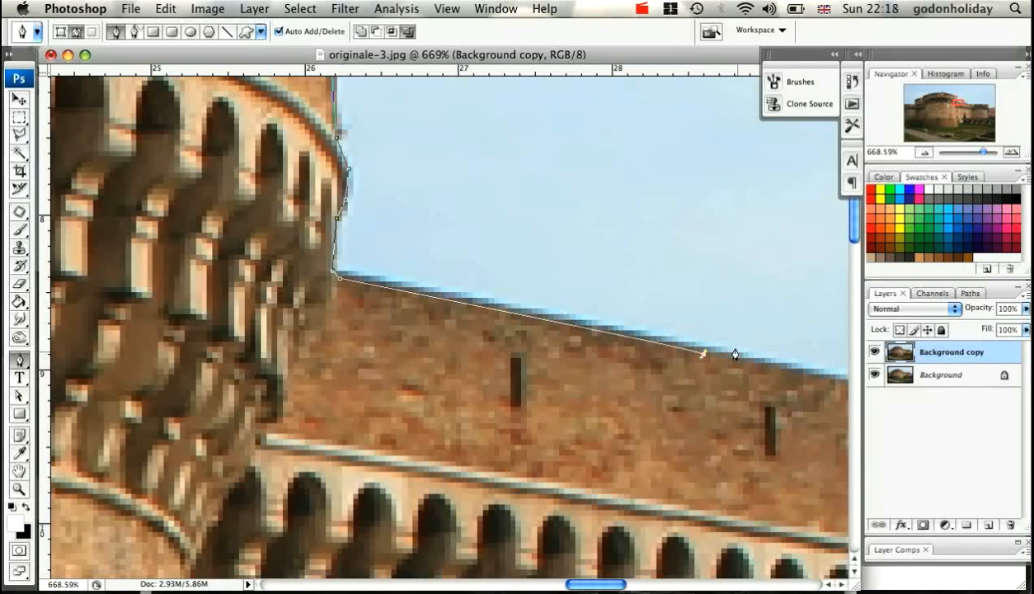
key("super+z")
left_click(702, 351)
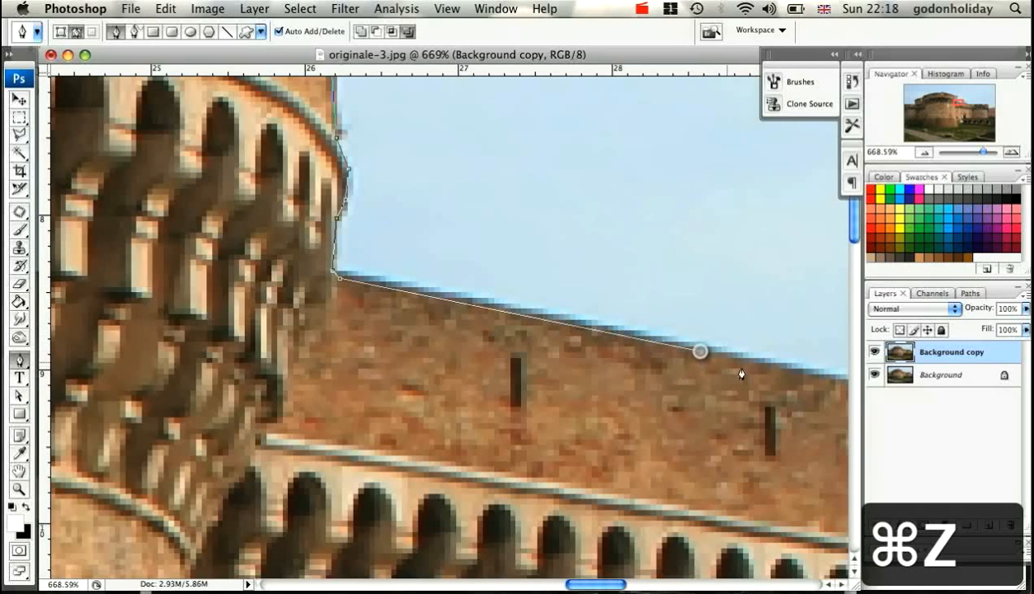
left_click_drag(645, 362, 265, 270)
left_click(609, 326)
left_click(810, 367)
left_click_drag(807, 400, 387, 335)
left_click(769, 383)
Step: Continue the path from the wall corner along the top edge of the shaded brick wall
left_click_drag(786, 352, 373, 361)
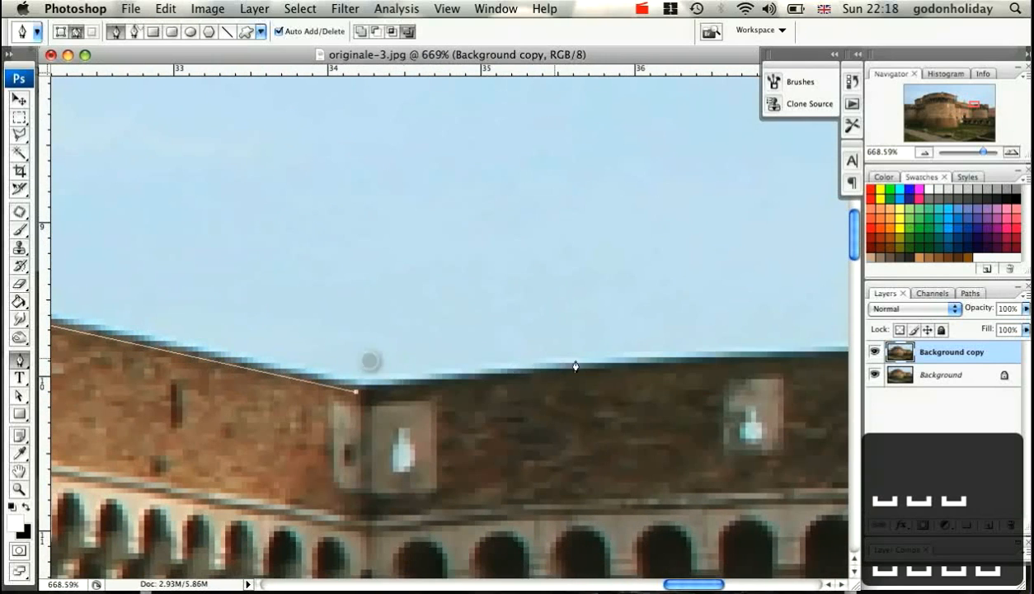
left_click(625, 368)
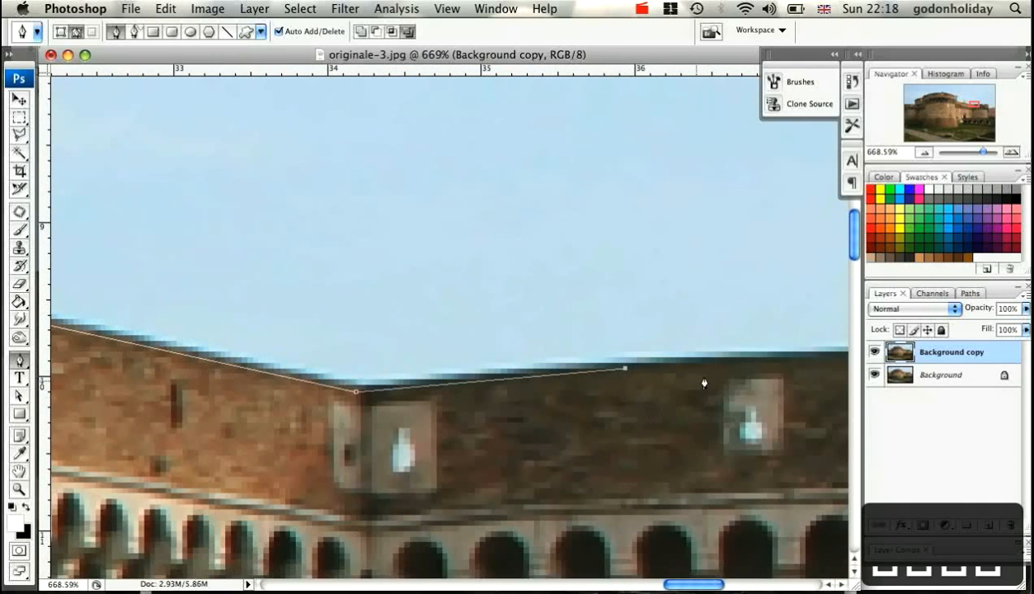
left_click(773, 364)
Step: Bring the path to the gap in the parapet and cut it down and beneath the white railing
left_click_drag(789, 363, 377, 378)
left_click(630, 361)
left_click(654, 370)
left_click(654, 413)
left_click(801, 417)
left_click_drag(797, 405, 368, 394)
Step: Trace the far tower's curved top edge from the railing gap to its outer corner
left_click(488, 361)
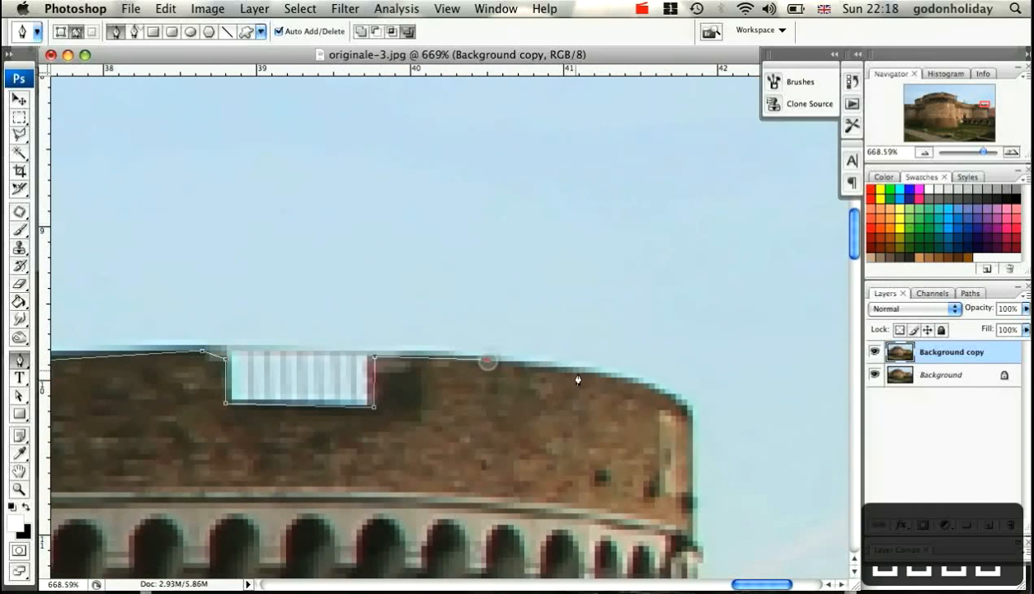
left_click(582, 373)
left_click(655, 388)
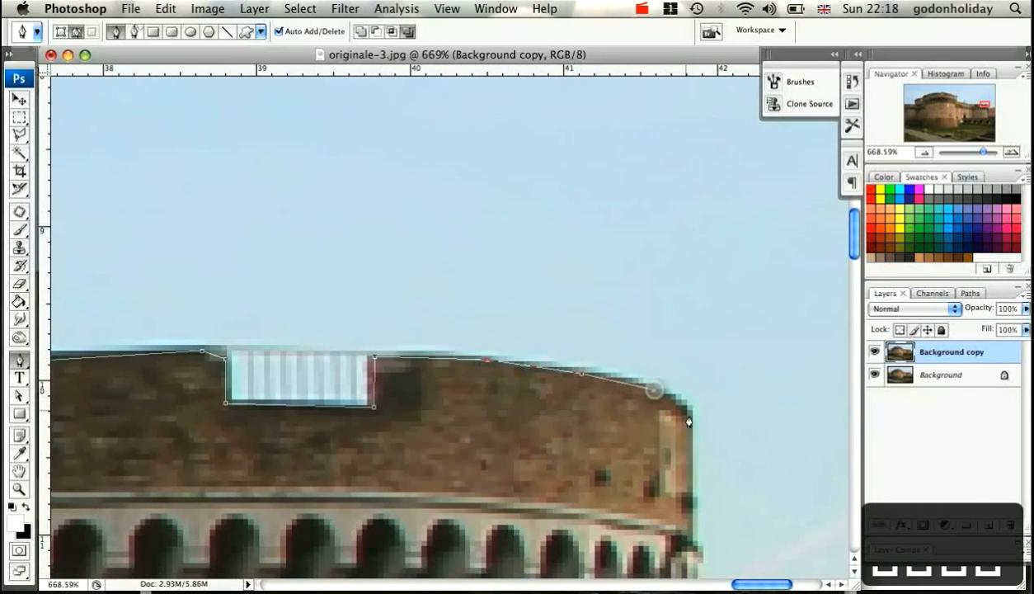
left_click(689, 418)
Step: Trace down the far tower's outer edge and the tapering corbels to the ledge beneath the arches
left_click_drag(689, 509, 564, 350)
left_click(541, 335)
left_click(544, 357)
left_click(538, 396)
left_click(521, 426)
left_click(518, 475)
left_click(482, 518)
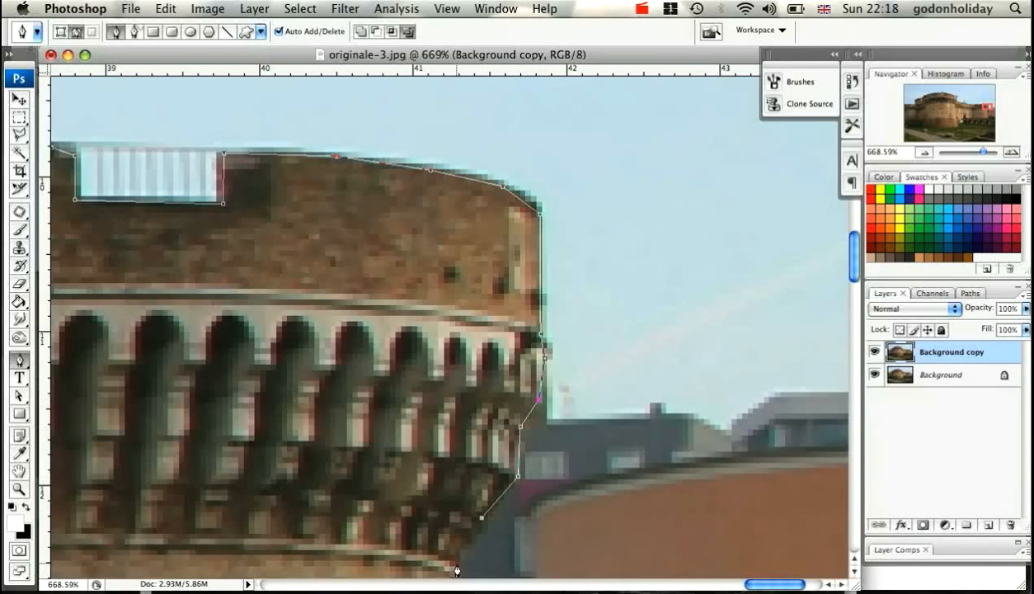
key("space")
left_click_drag(335, 503, 270, 298)
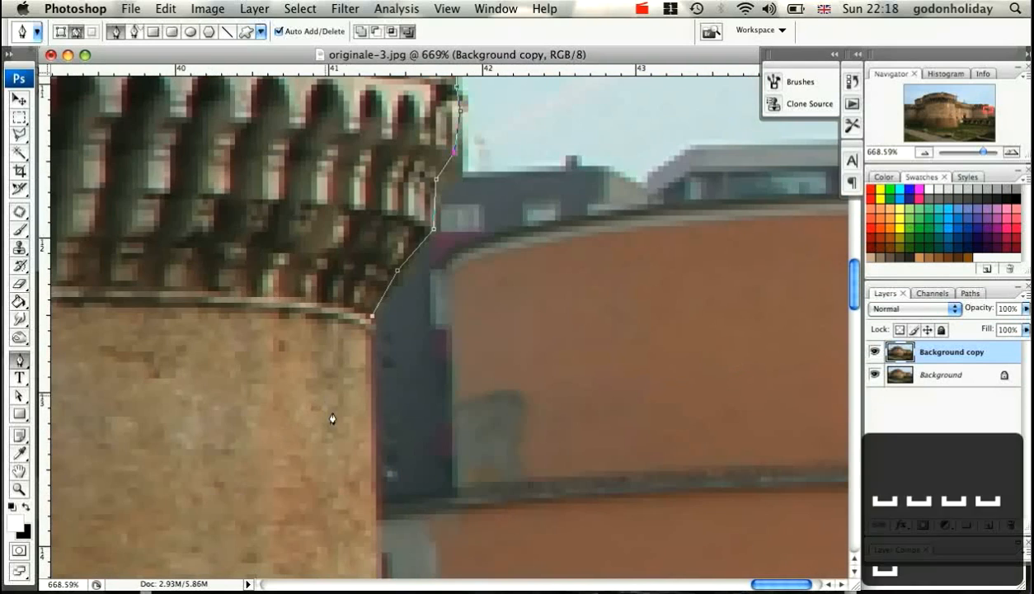
Step: Carry the path down the far tower's plain brick wall and around the projecting stone moulding to its base
left_click(374, 557)
key("space")
left_click_drag(186, 436, 152, 216)
left_click_drag(213, 421, 207, 246)
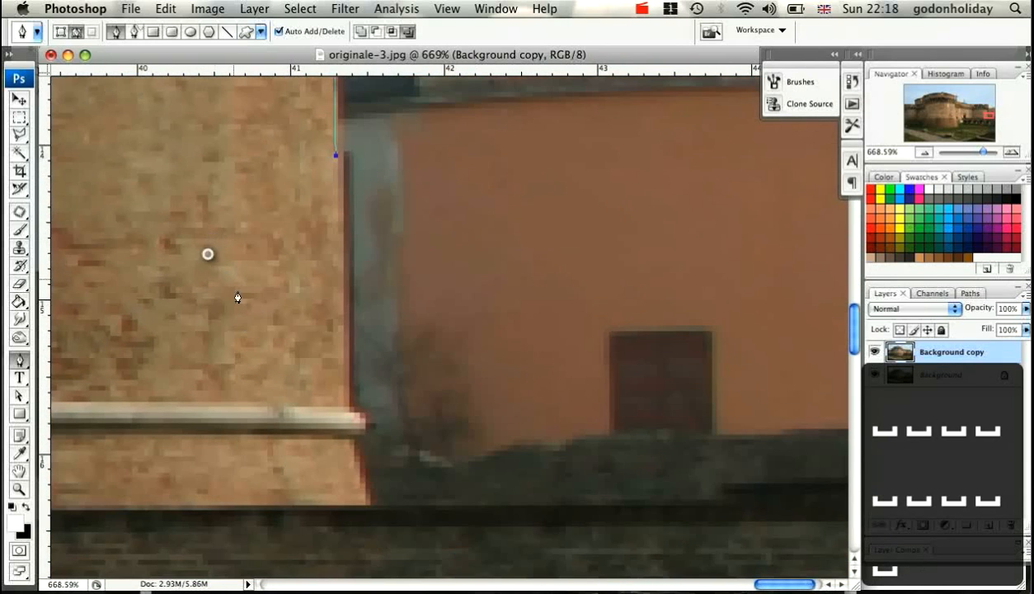
mouse_move(348, 410)
left_mouse_down()
mouse_move(358, 426)
mouse_move(364, 417)
left_mouse_up()
left_click(352, 444)
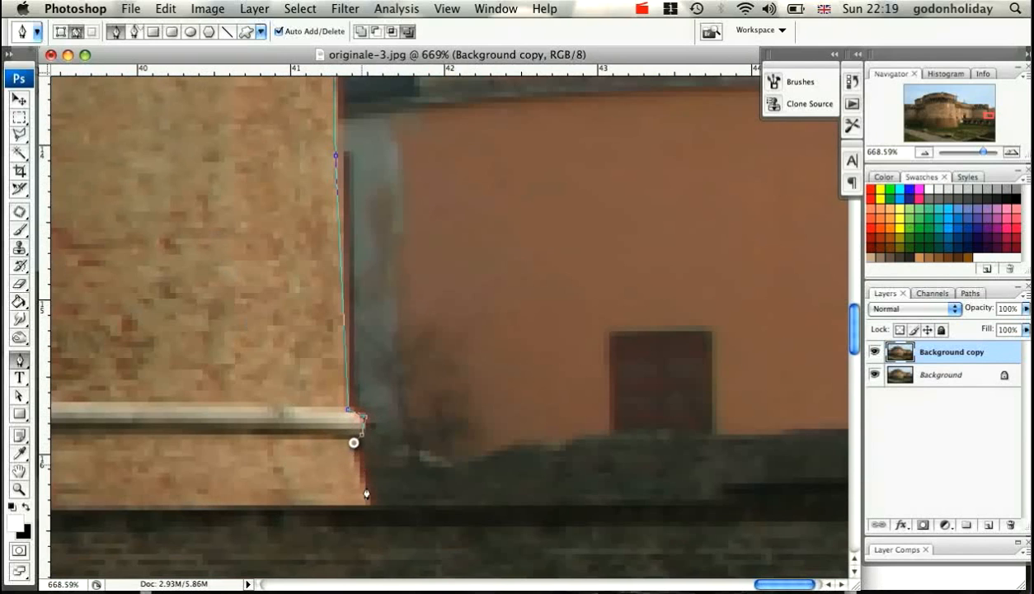
left_click(370, 504)
Step: Run the path from the tower's base along the top of the dark low wall, following its small step up
key("space")
left_click_drag(500, 457, 390, 419)
left_click(646, 443)
left_click(764, 425)
scroll(605, 430, "down", 1)
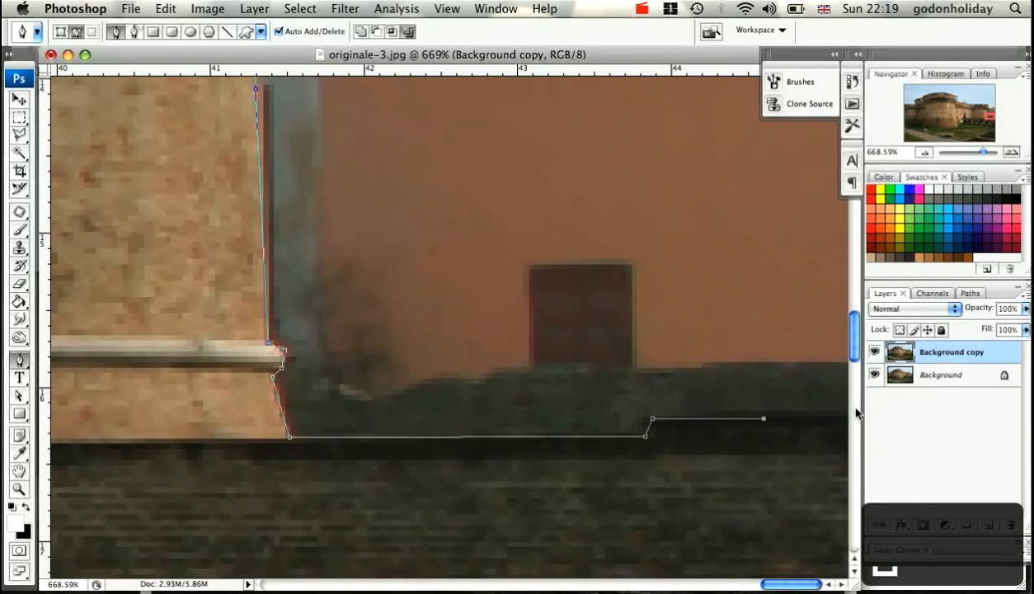
left_click(843, 419)
Step: Take the path off the canvas, loop it around above the sky, and close it at its starting anchor point
mouse_move(980, 151)
left_mouse_down()
mouse_move(954, 154)
mouse_move(964, 154)
left_mouse_up()
left_click(702, 338)
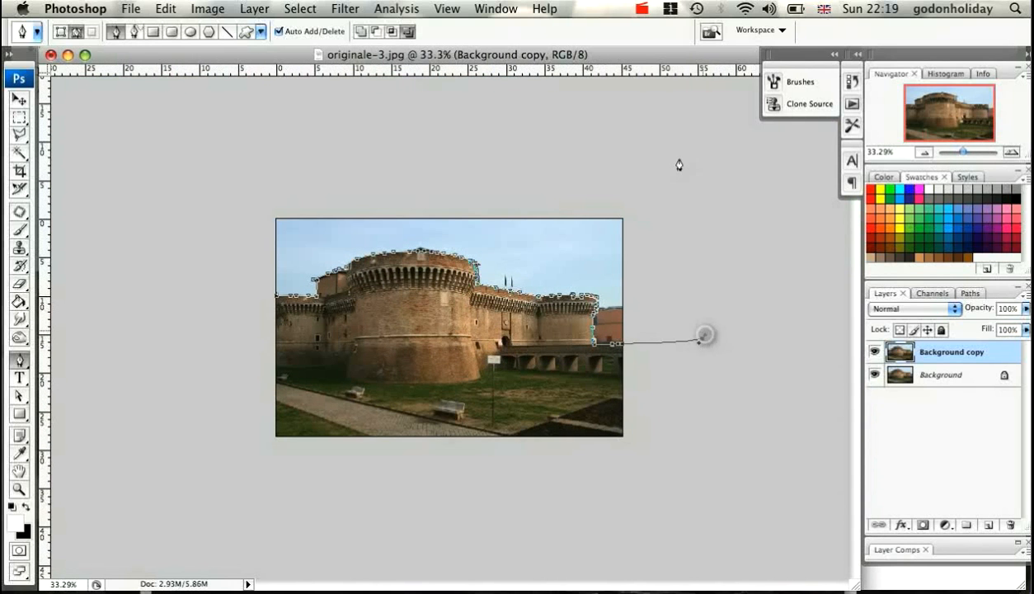
left_click(660, 165)
left_click(234, 178)
left_click(225, 306)
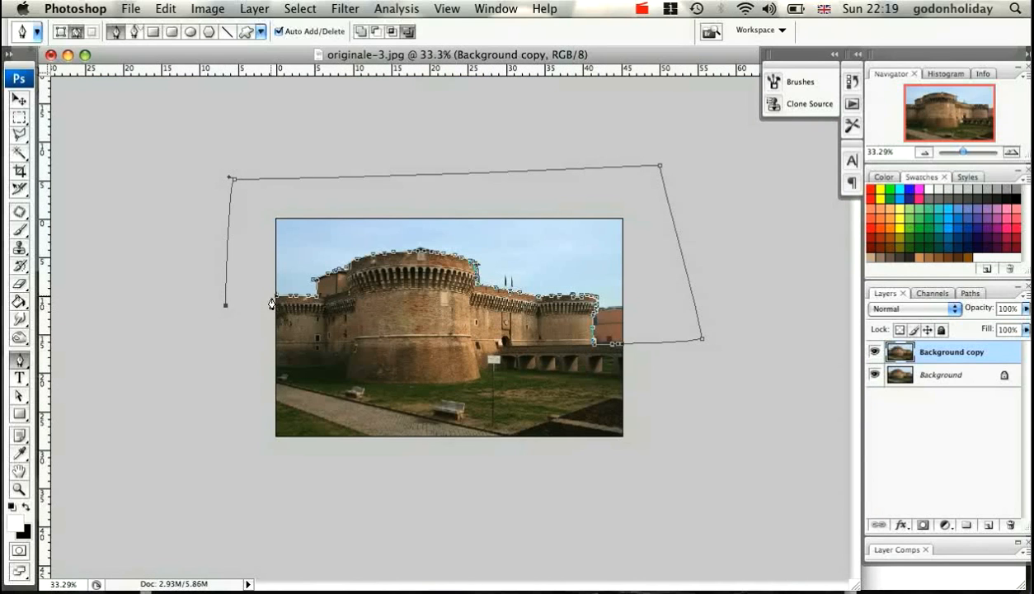
left_click(276, 297)
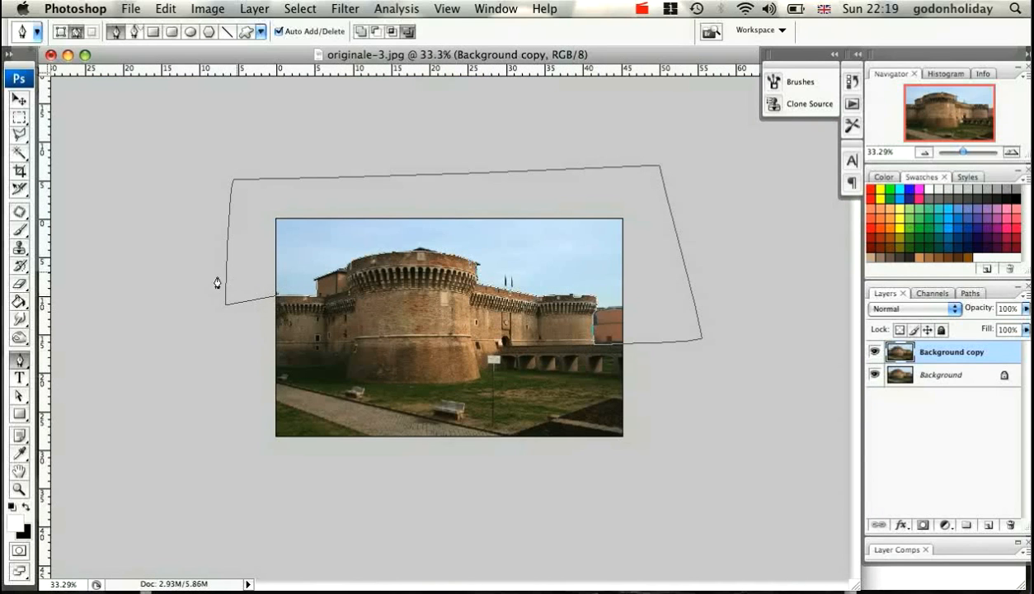
Step: Convert the closed path into a new anti-aliased selection with a feather radius of 0 pixels
right_click(297, 261)
left_click(339, 329)
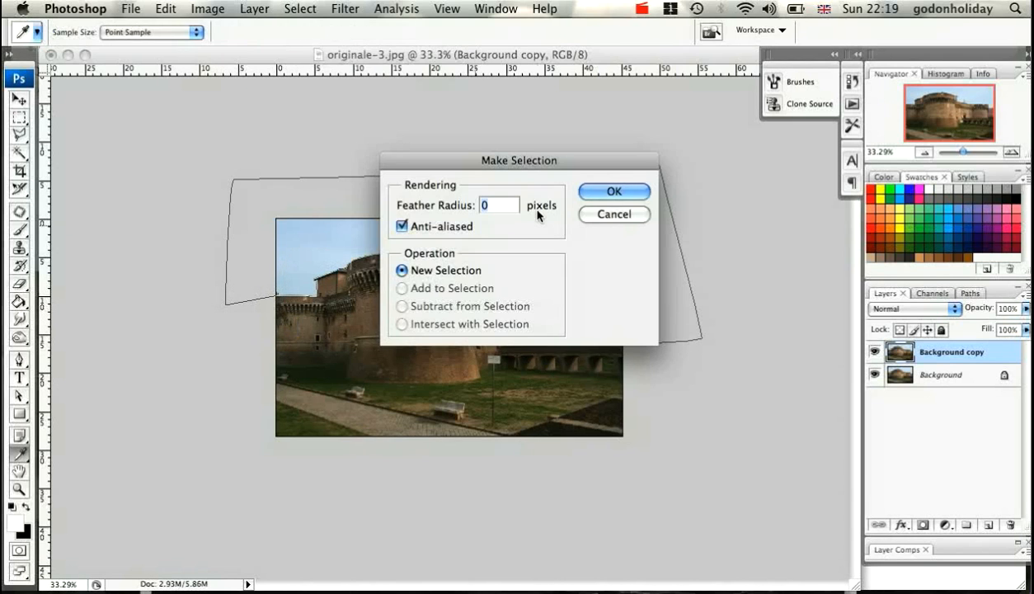
left_click(596, 191)
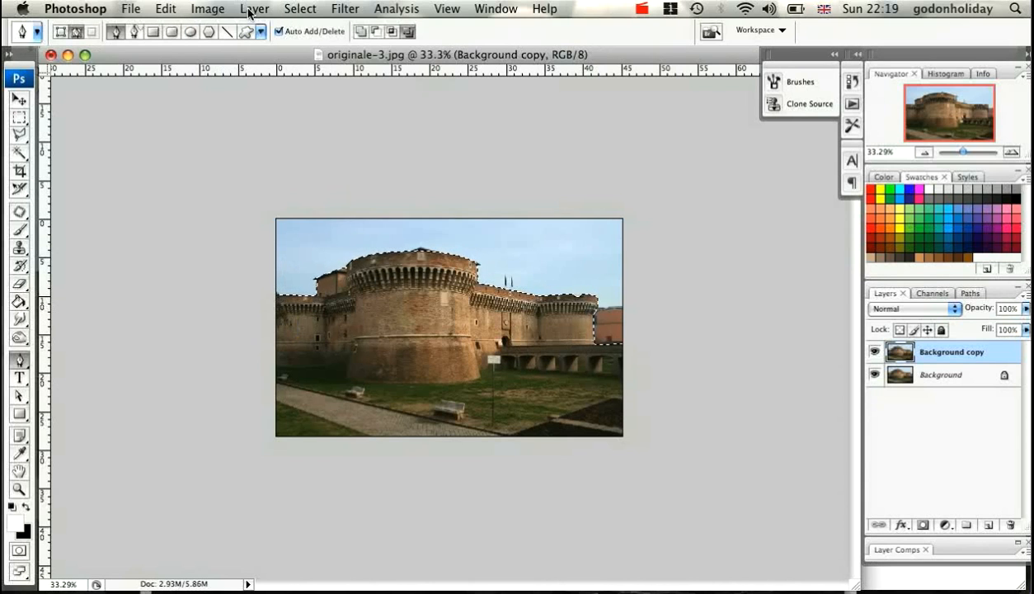
Step: Add a layer mask to the Background copy layer that hides the selected sky, and hide the Background layer
left_click(252, 8)
mouse_move(388, 219)
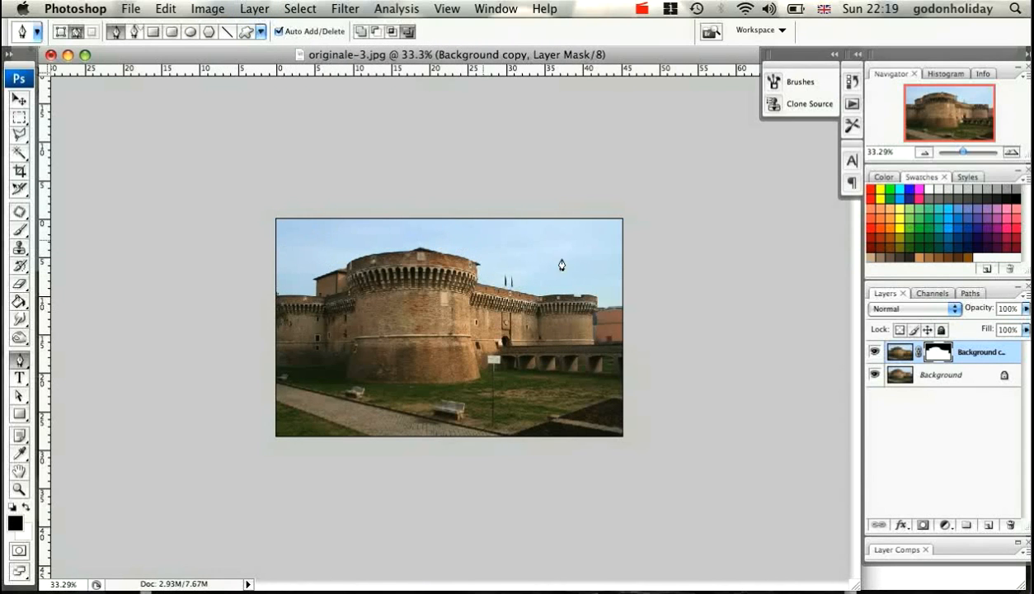
left_click(875, 375)
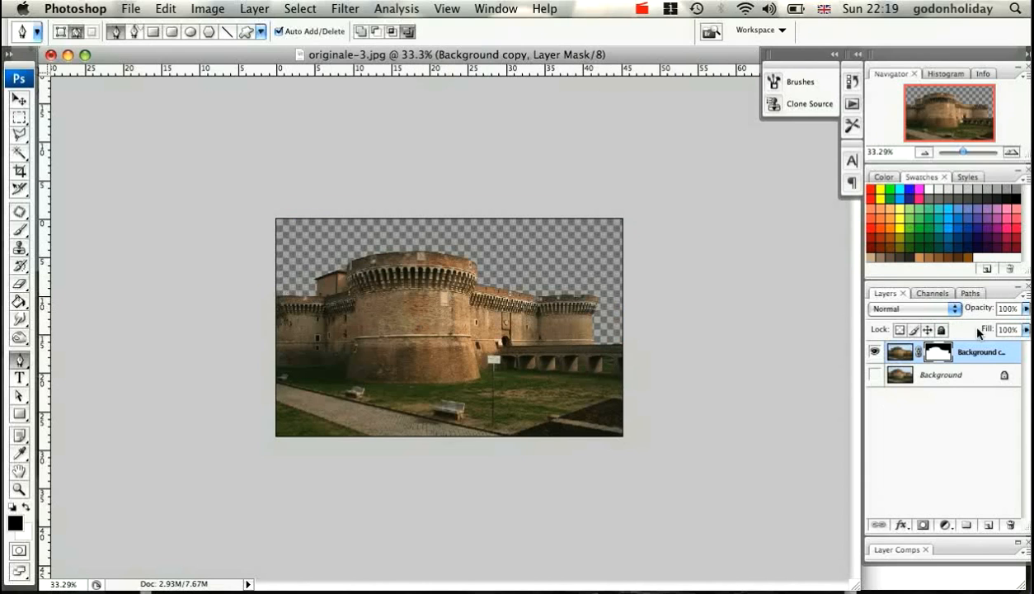
Step: Duplicate the masked castle layer and desaturate the duplicate
left_click_drag(982, 355, 988, 525)
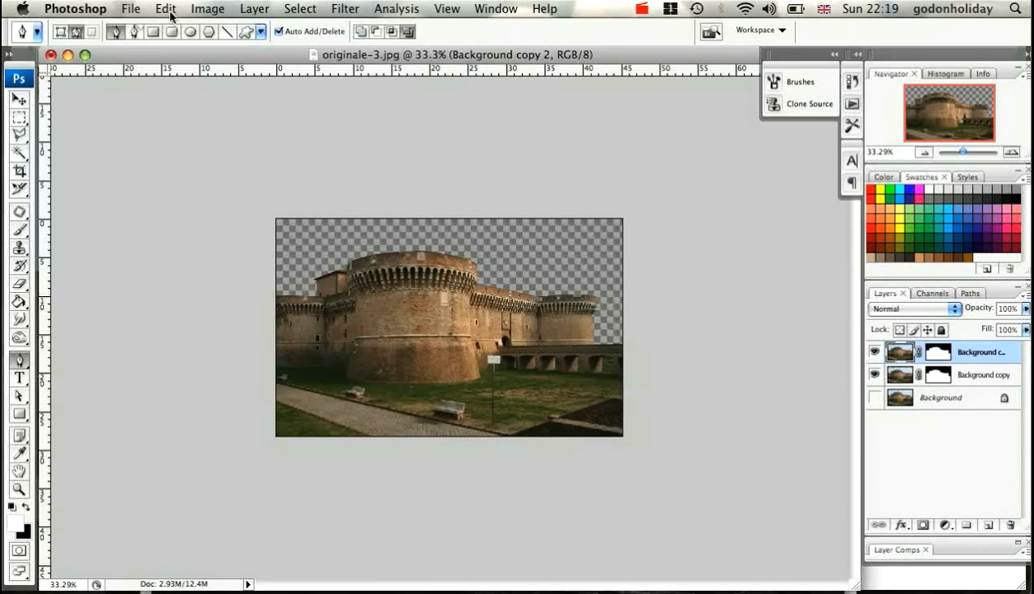
left_click(206, 12)
mouse_move(251, 53)
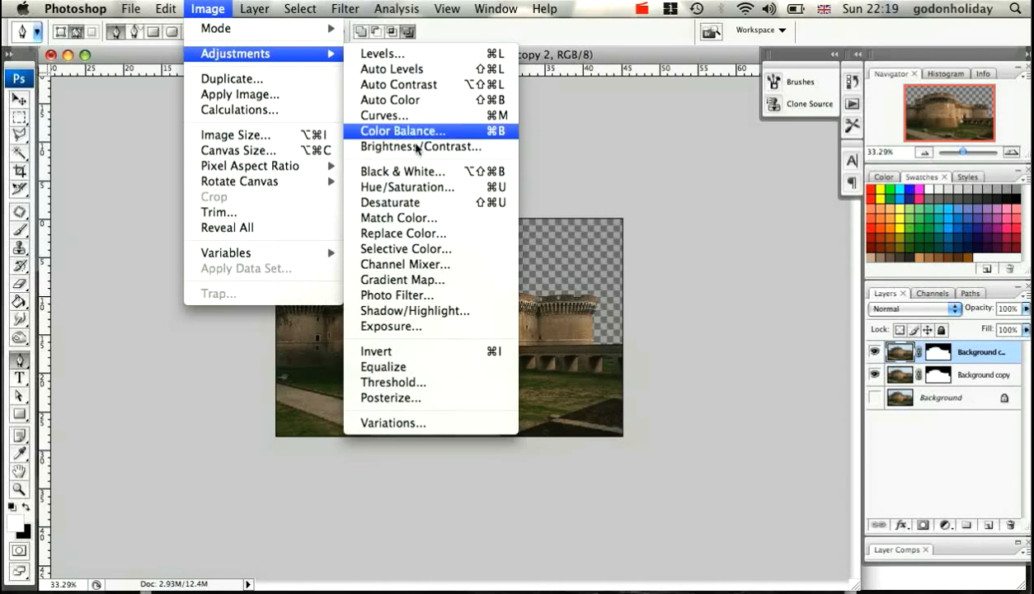
left_click(396, 202)
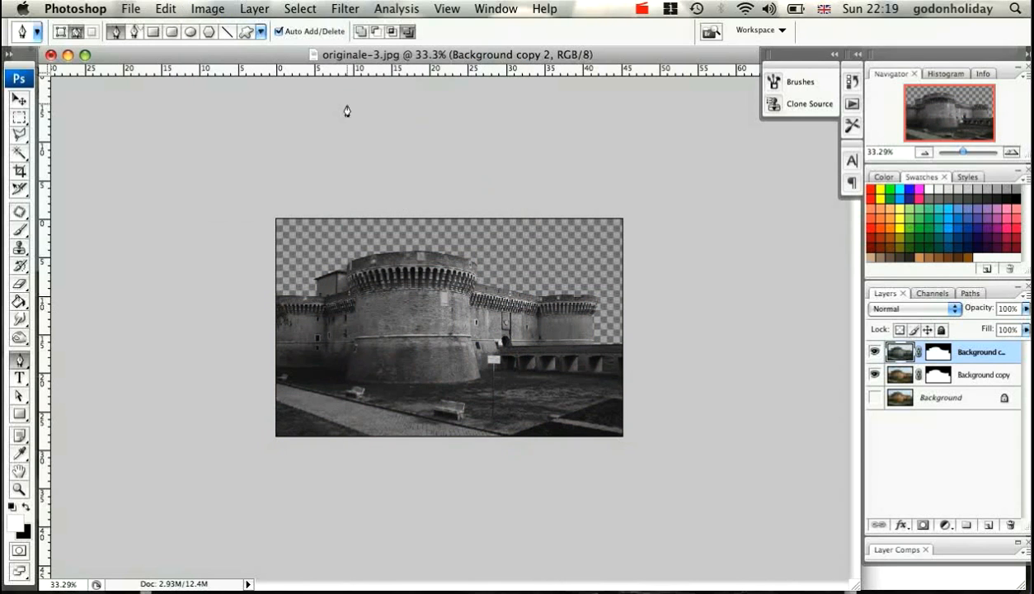
Step: Apply a Gaussian Blur with a radius of 4.0 pixels to the desaturated castle layer
left_click(343, 10)
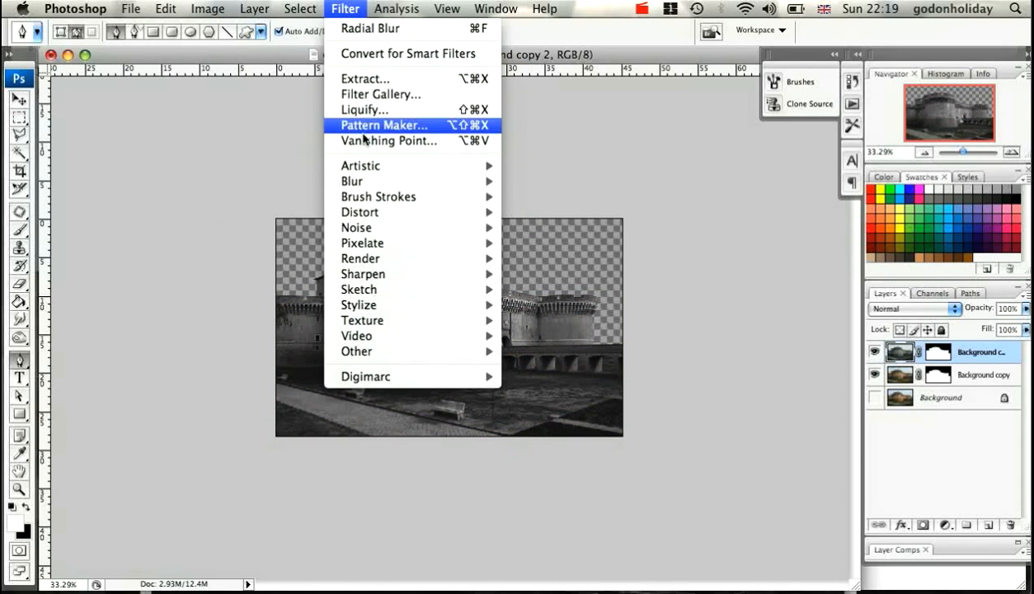
mouse_move(363, 182)
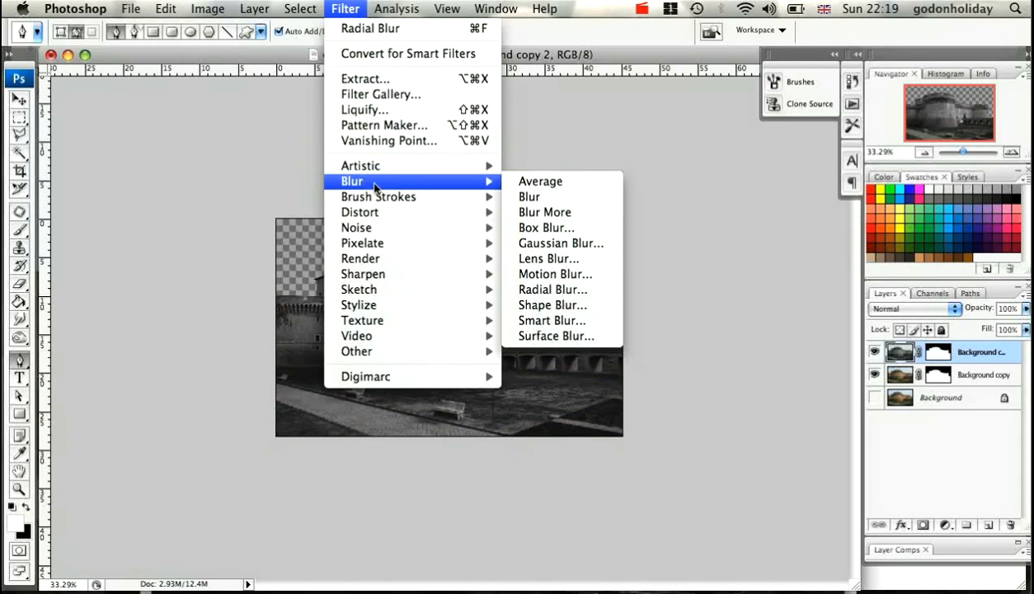
left_click(566, 244)
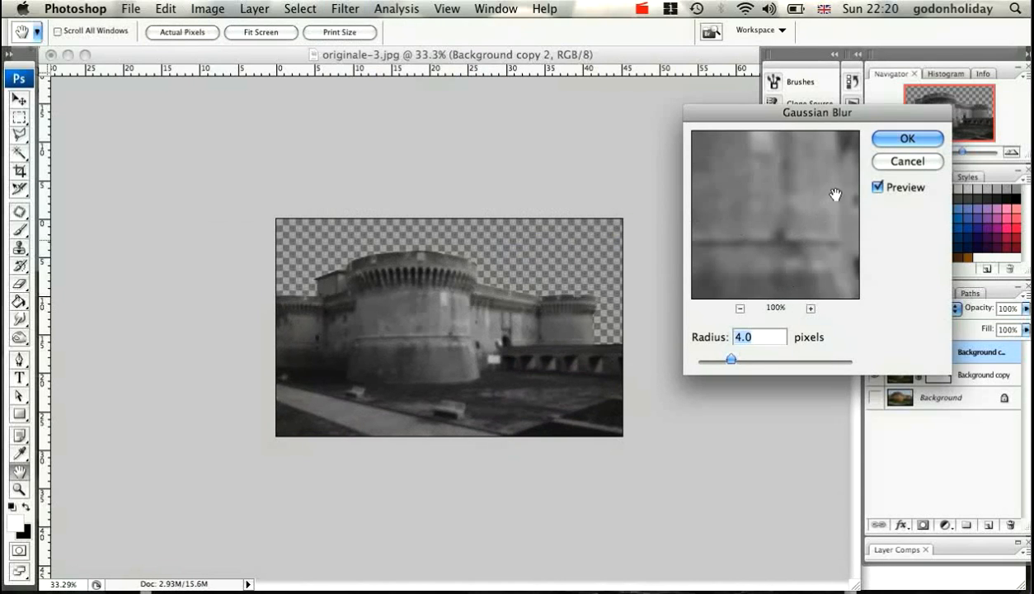
left_click(908, 139)
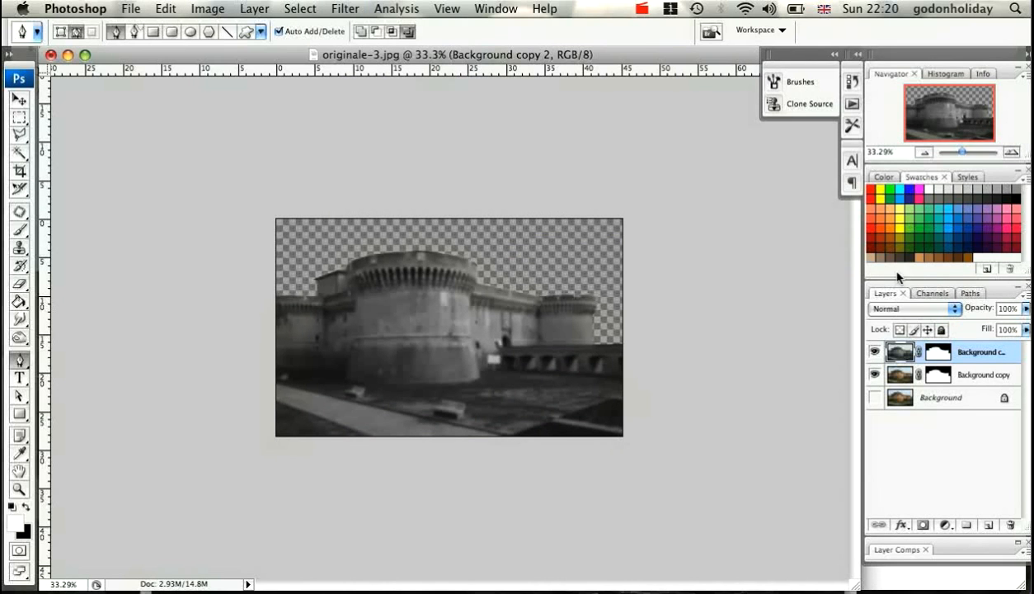
Step: Set the blurred castle layer's blending mode to Overlay and inspect the effect up close
left_click(954, 310)
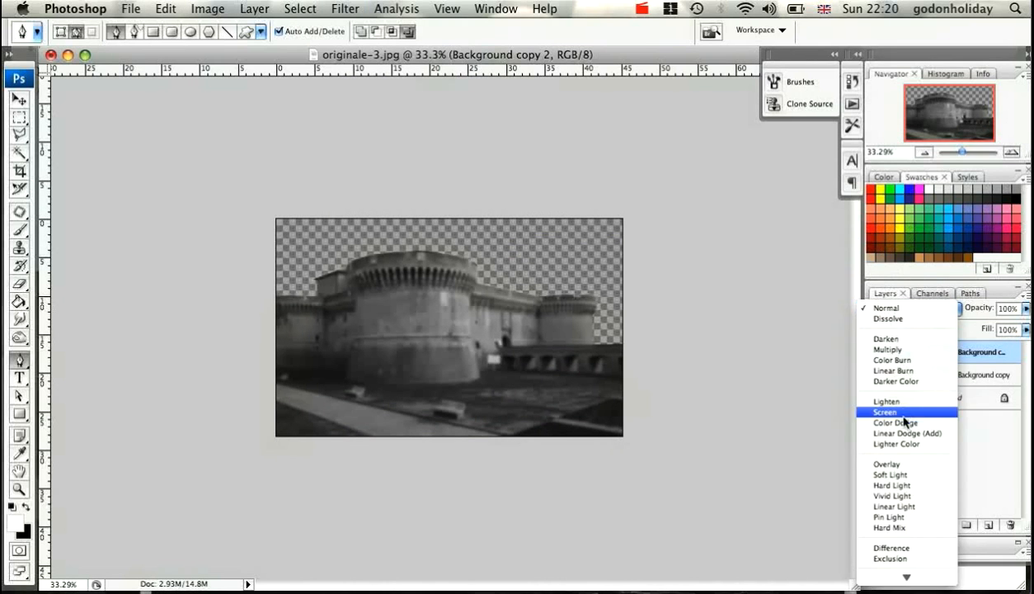
left_click(901, 465)
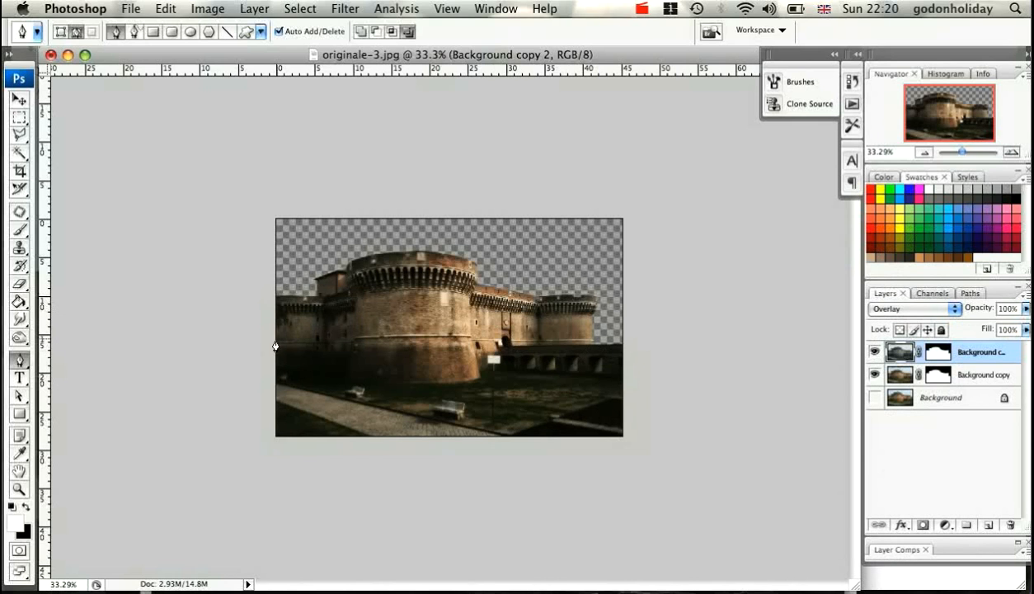
left_click(19, 487)
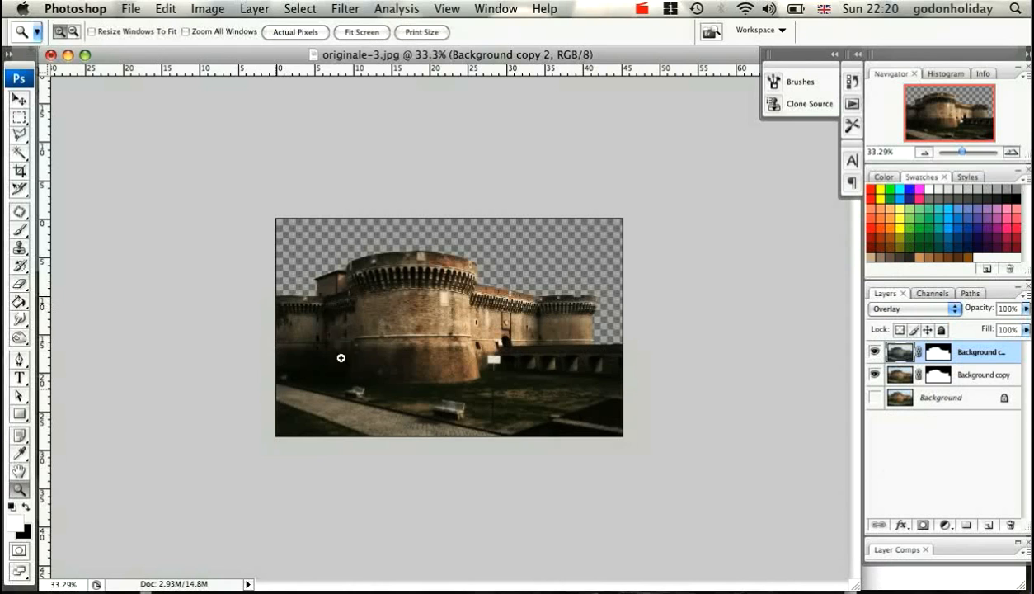
left_click(429, 319)
left_click(429, 318)
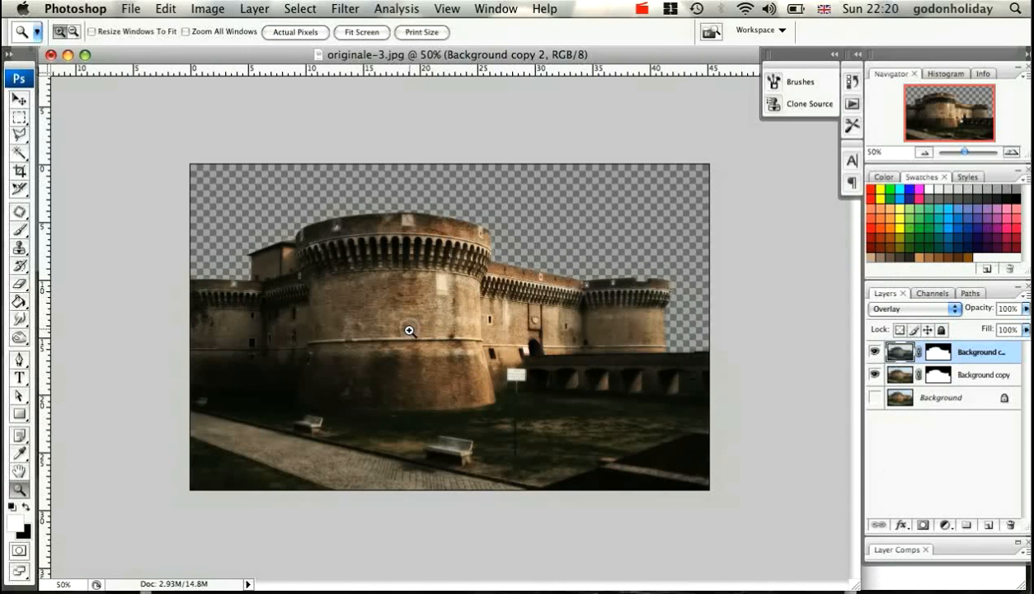
left_click(410, 331)
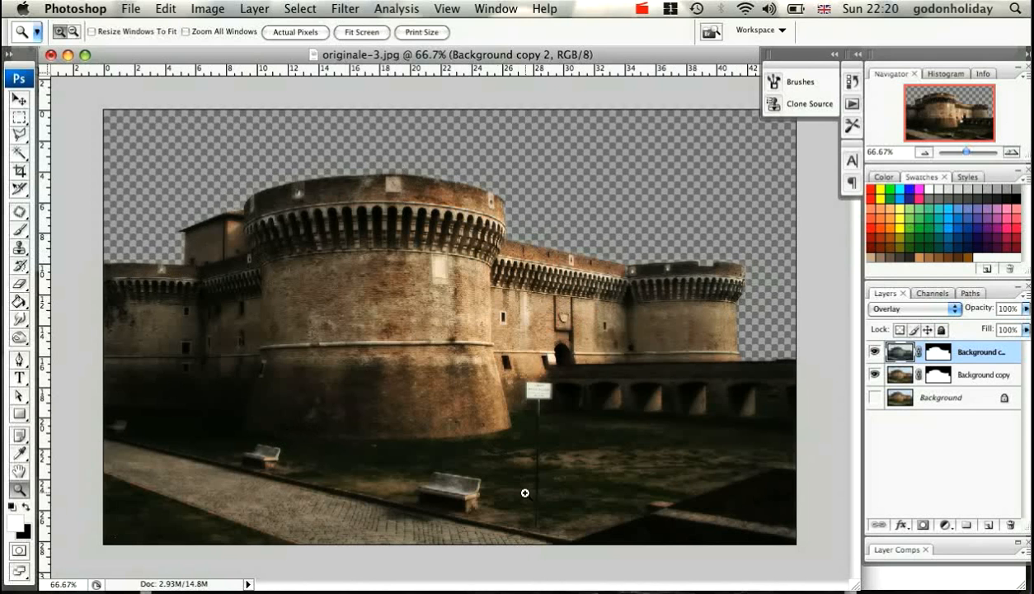
Step: Copy the cloud photo nuvole-1.jpg into the castle document as a new layer
mouse_move(2, 592)
left_click(628, 425)
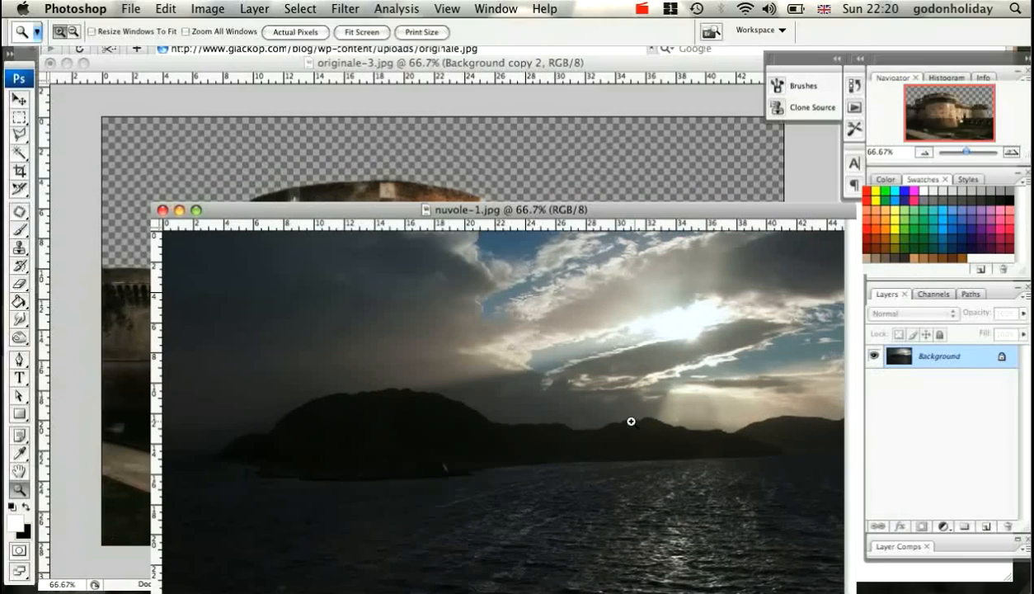
left_click(25, 101)
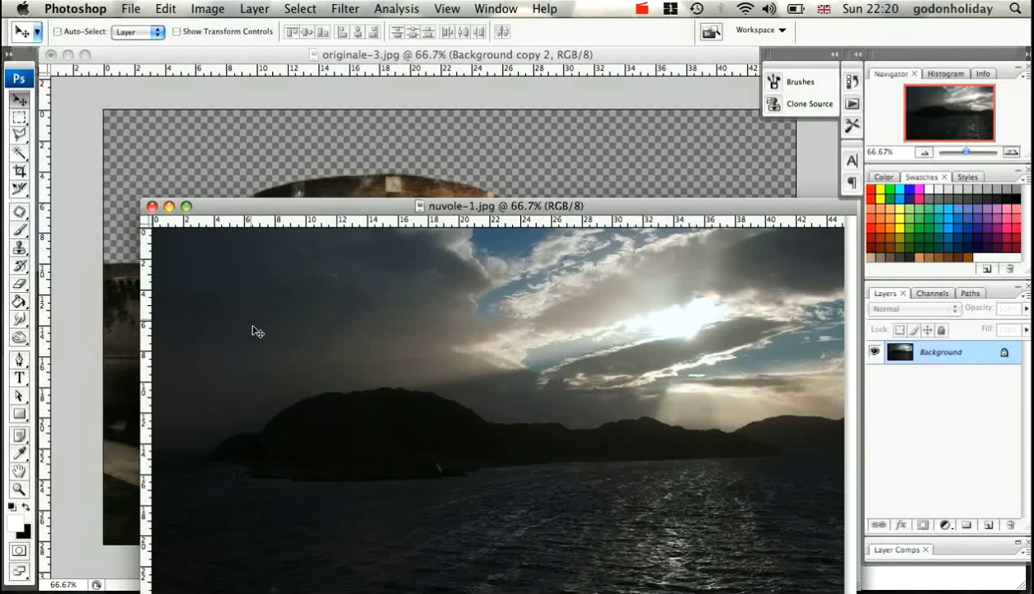
left_click_drag(242, 207, 237, 184)
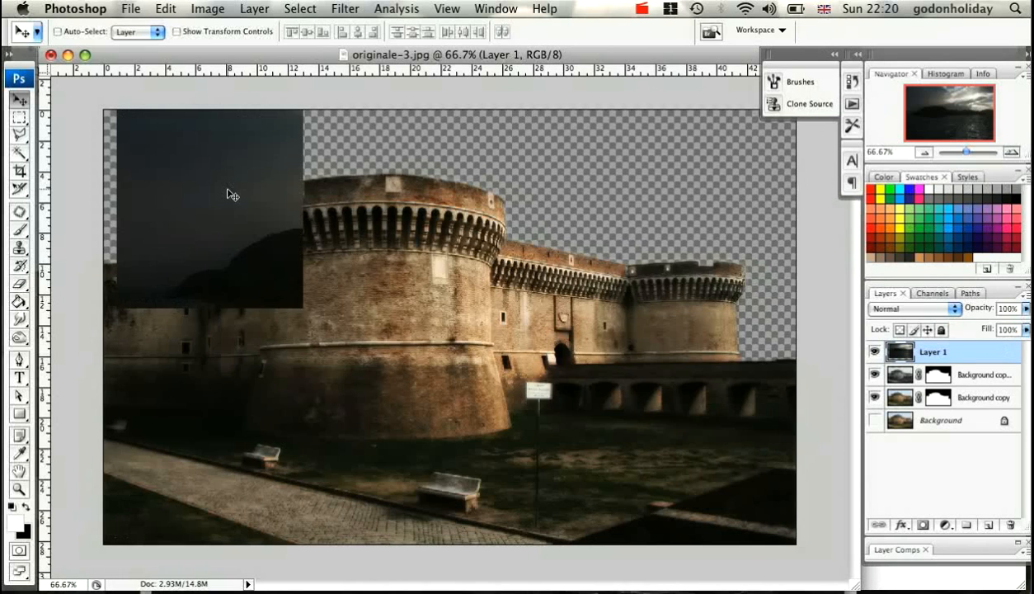
Step: Align the cloud photo with the canvas so it fills the sky, and place its layer beneath the two masked castle layers
mouse_move(272, 275)
left_mouse_down()
mouse_move(260, 322)
mouse_move(271, 290)
left_mouse_up()
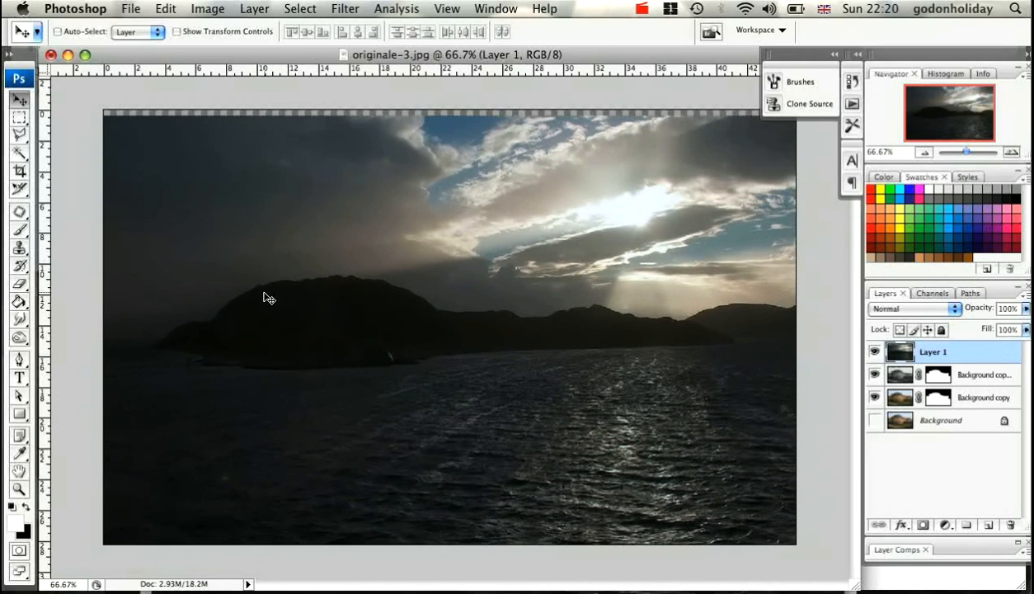
key("Up")
key("Up")
key("Up")
key("Up")
key("Up")
key("Up")
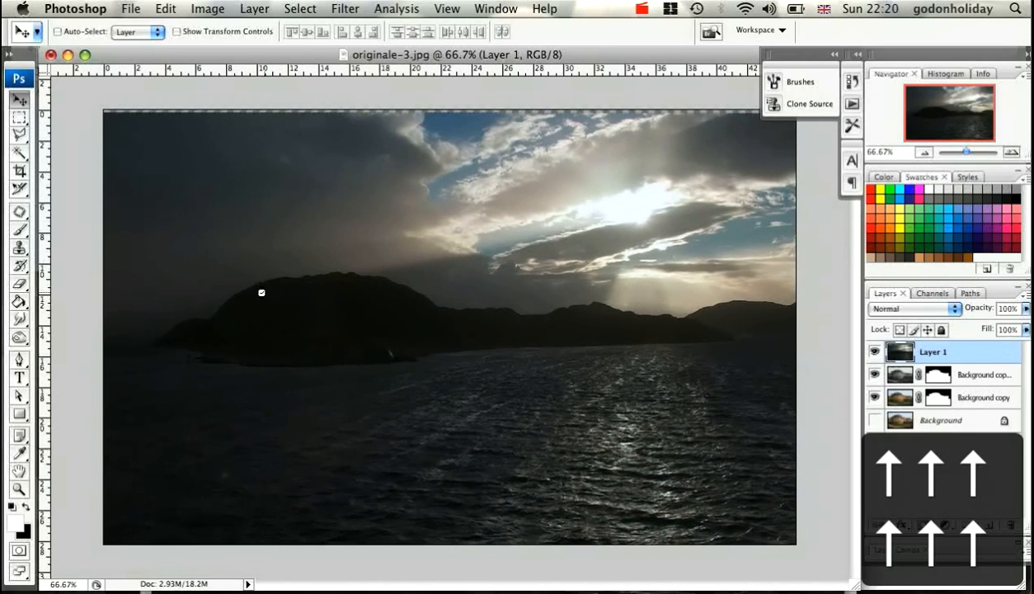
key("Up")
key("Up")
key("Up")
key("Up")
key("Up")
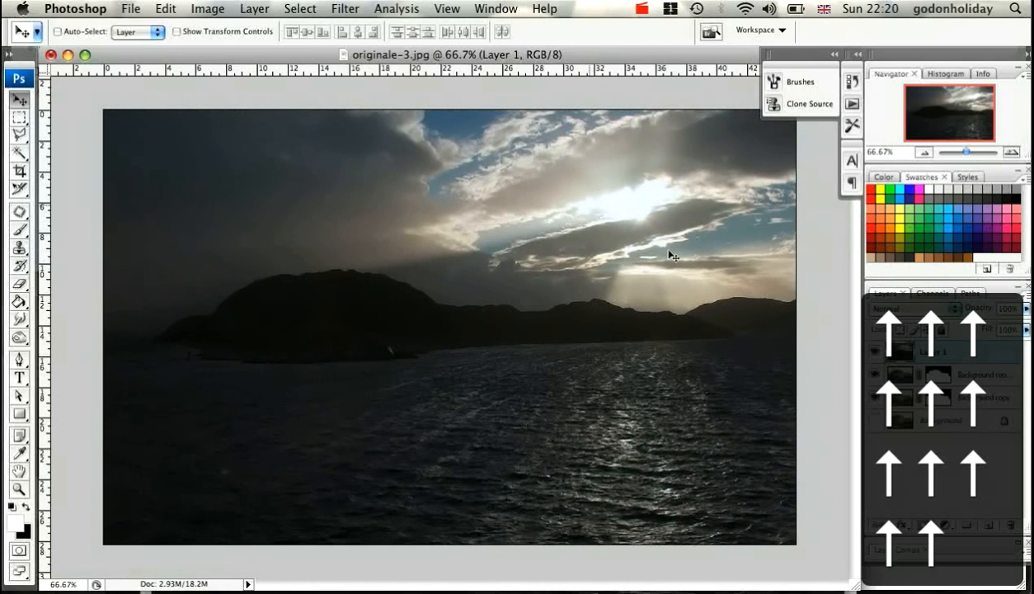
left_click_drag(971, 361, 967, 410)
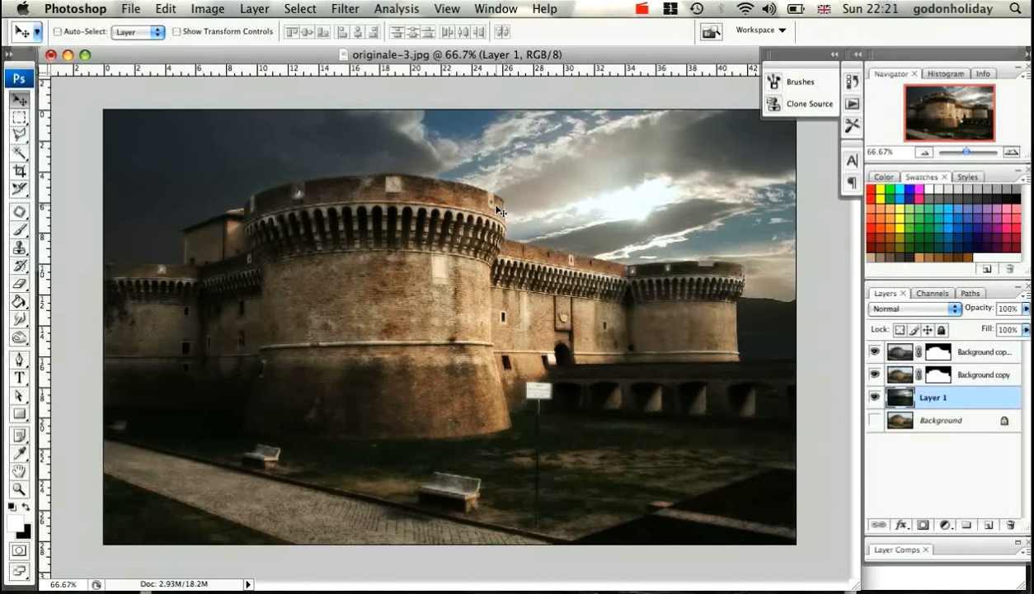
Step: Duplicate the cloud layer and set the duplicate's blending mode to Lighter Color
left_click_drag(968, 403, 988, 524)
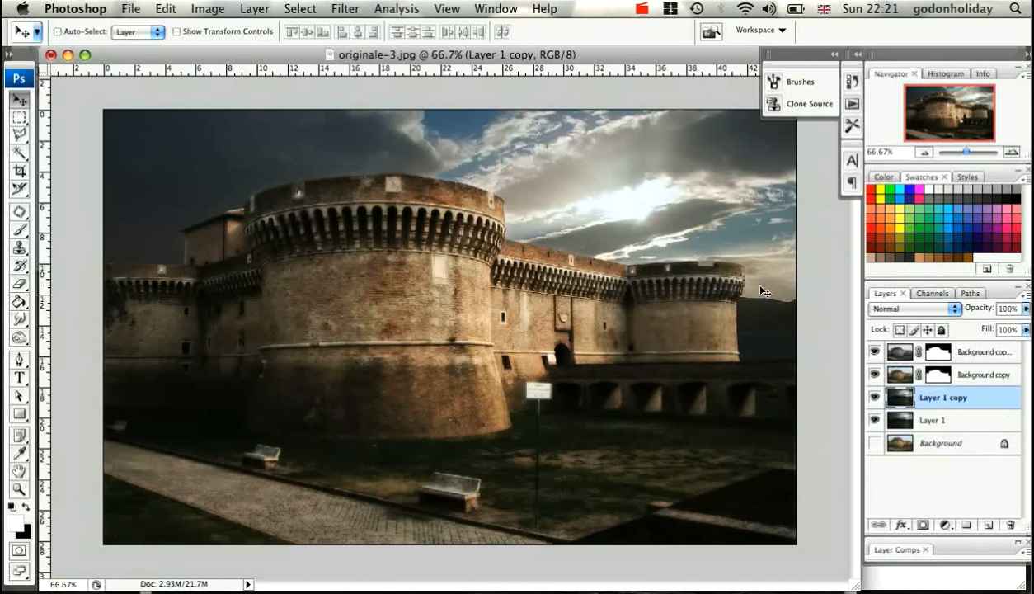
left_click(953, 308)
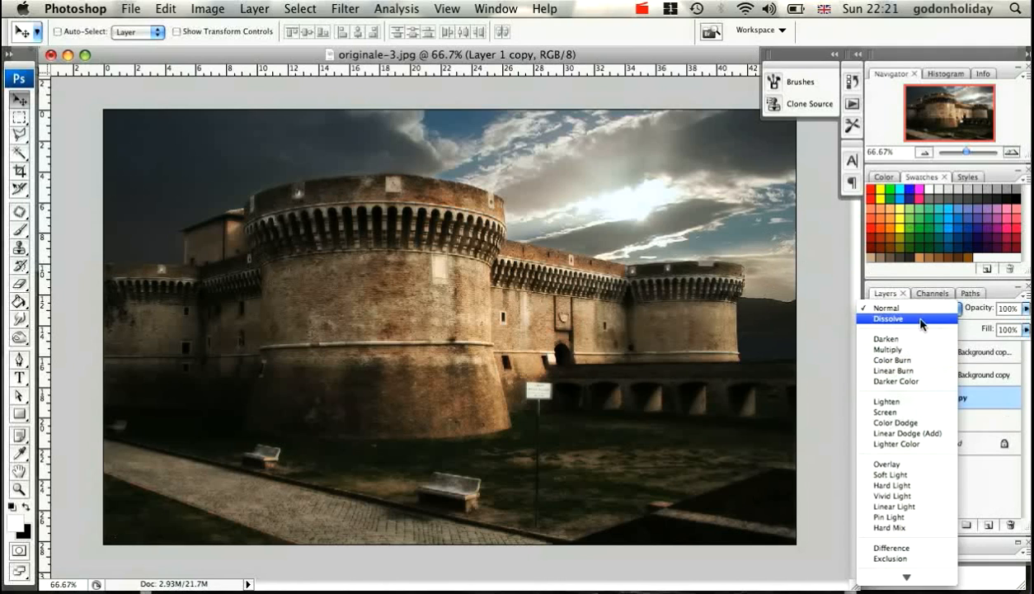
left_click(915, 445)
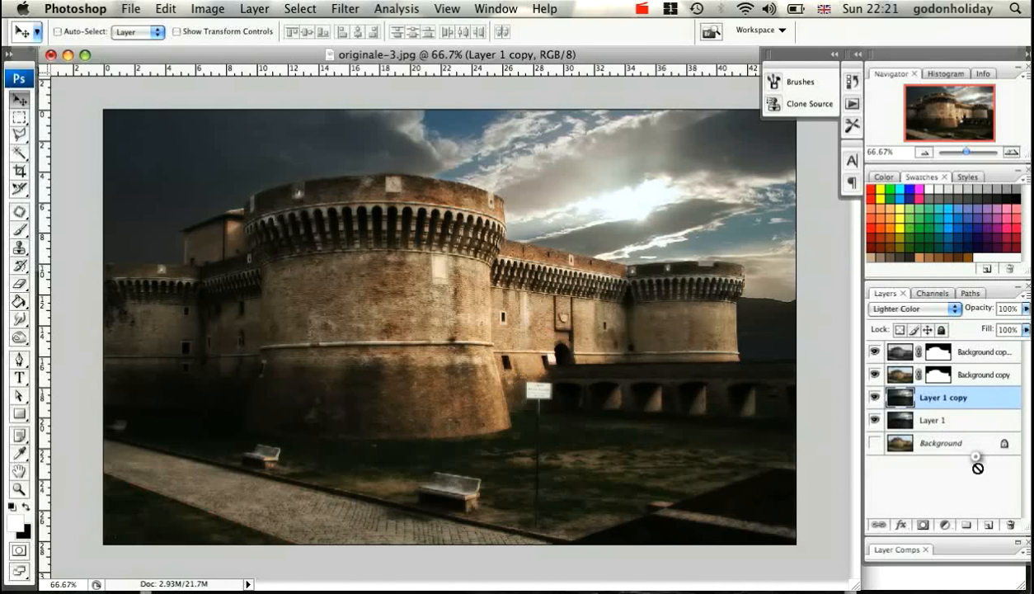
Step: Make a second duplicate of Layer 1, set it to Multiply, and place it above the Lighter Color copy
left_click(989, 525)
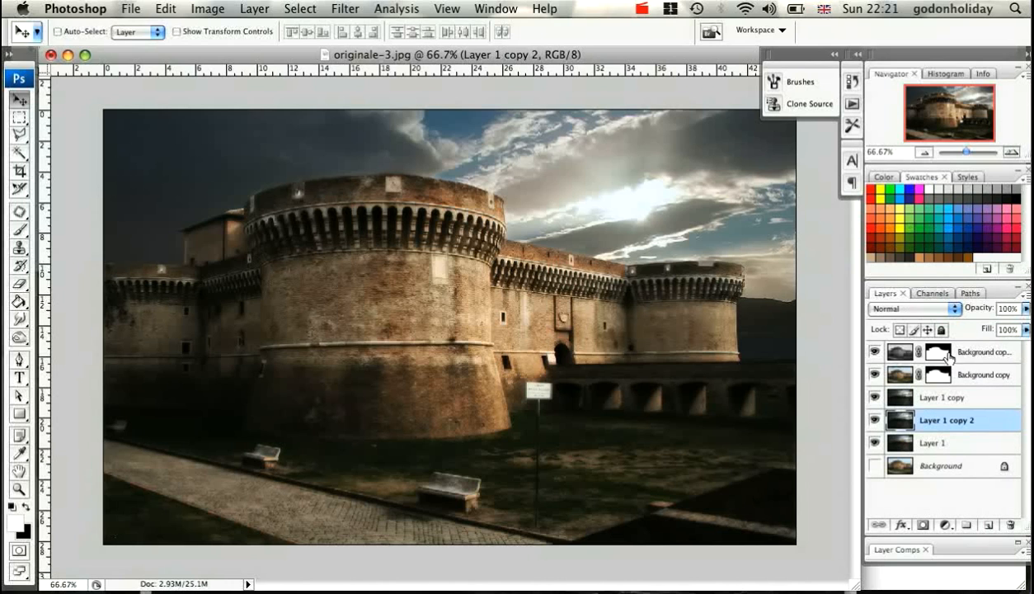
left_click(955, 316)
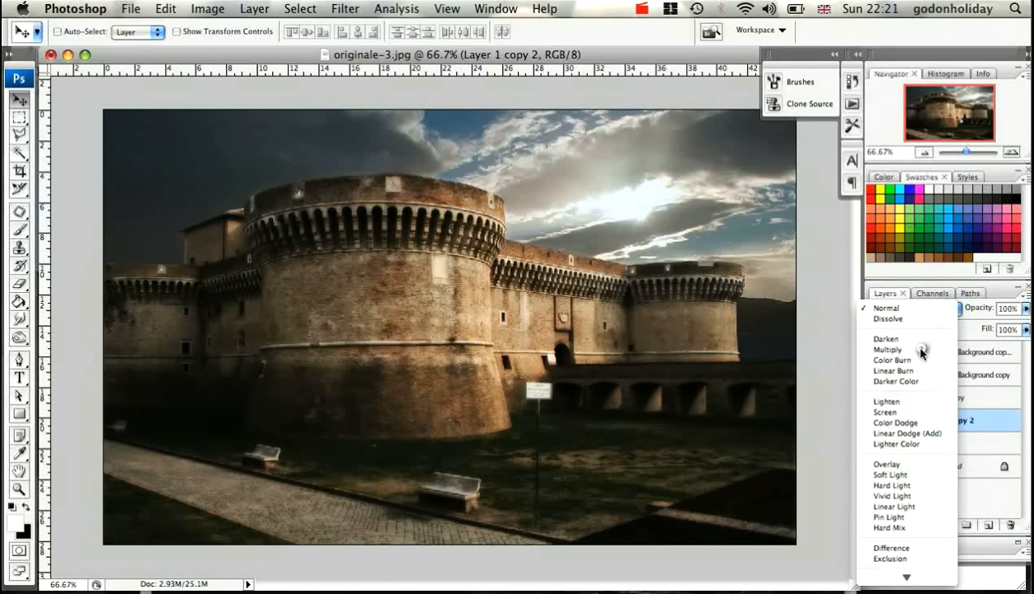
left_click(921, 352)
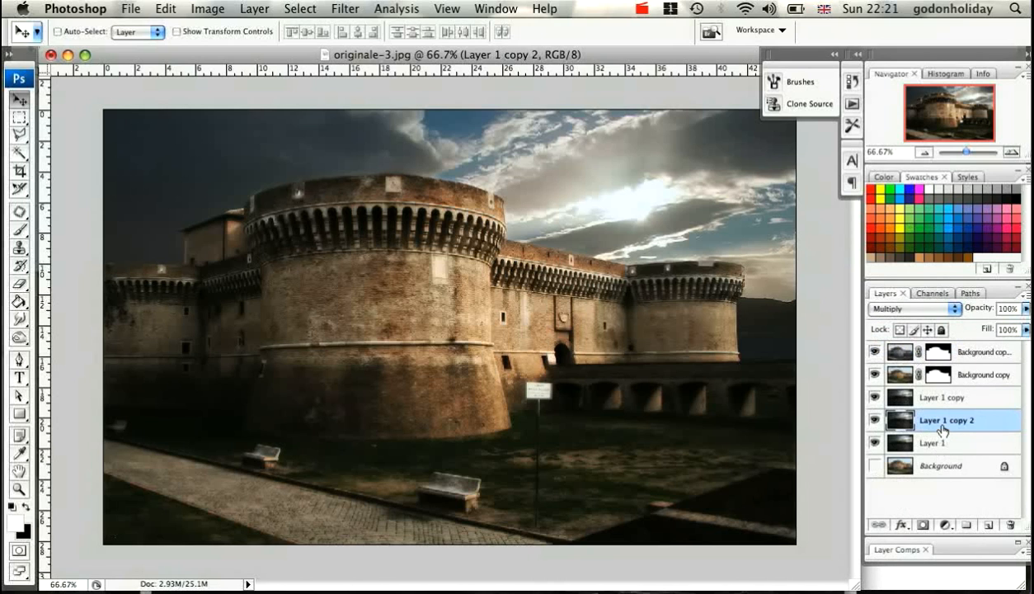
left_click_drag(937, 408, 916, 388)
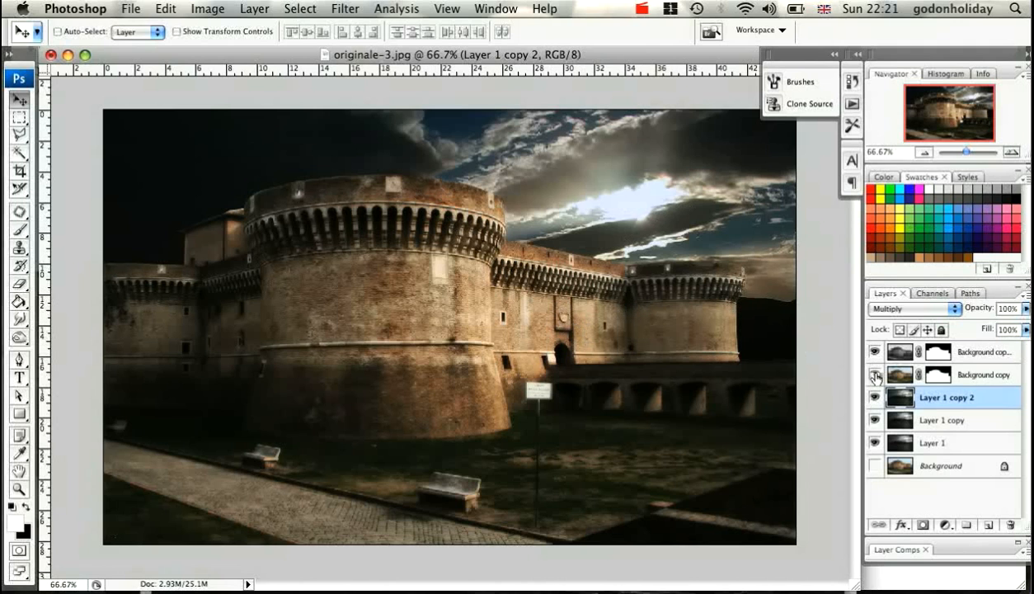
Step: Hide both castle layers and stamp the visible cloud layers into a new layer directly above Layer 1
left_click_drag(877, 376, 875, 351)
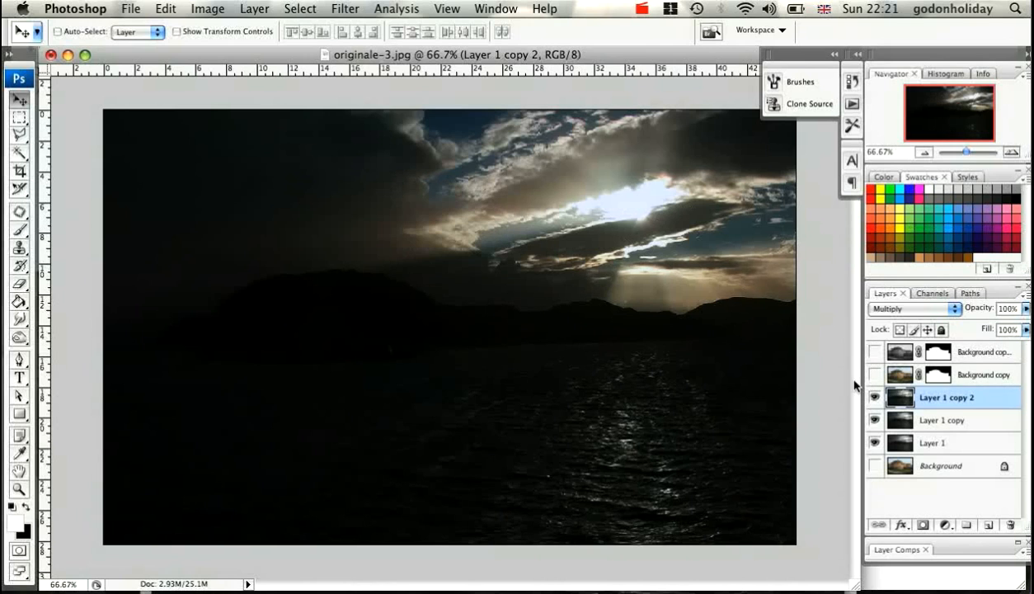
left_click(937, 444)
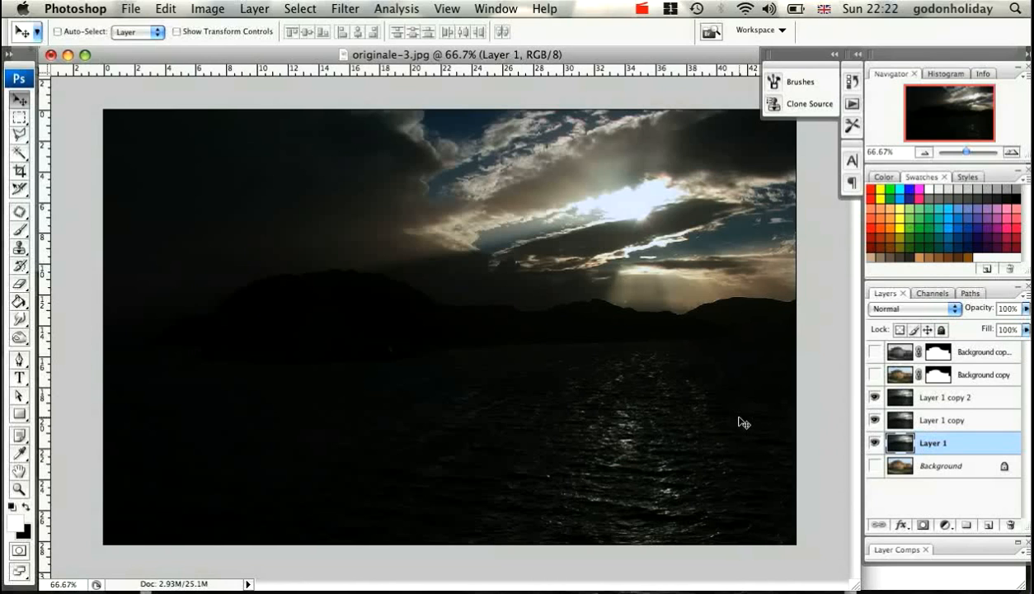
key("super+alt+shift+e")
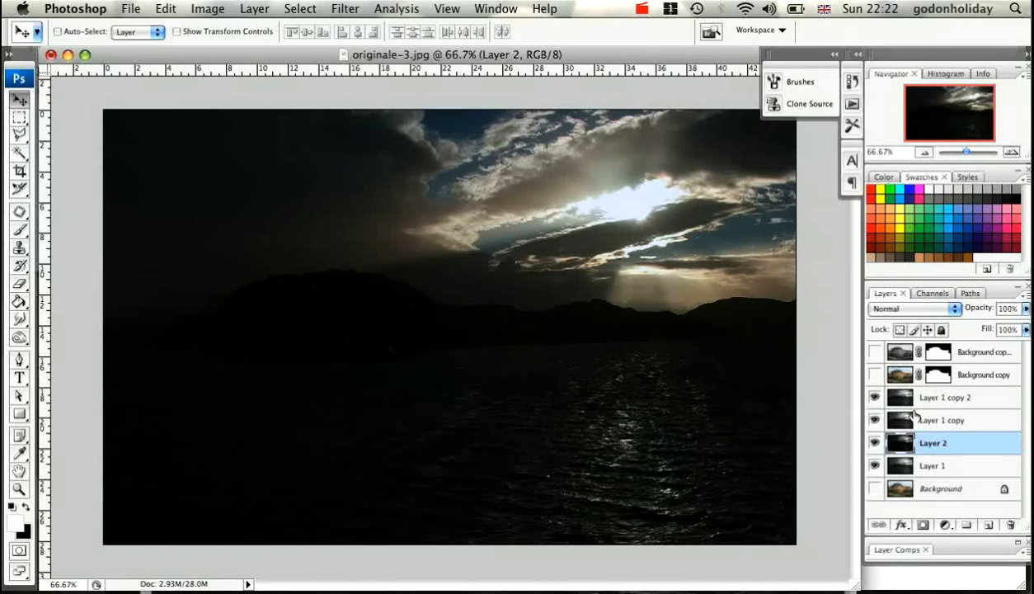
Step: Set Layer 1 copy 2 to Overlay at 50% opacity and show both castle layers again
left_click(963, 402)
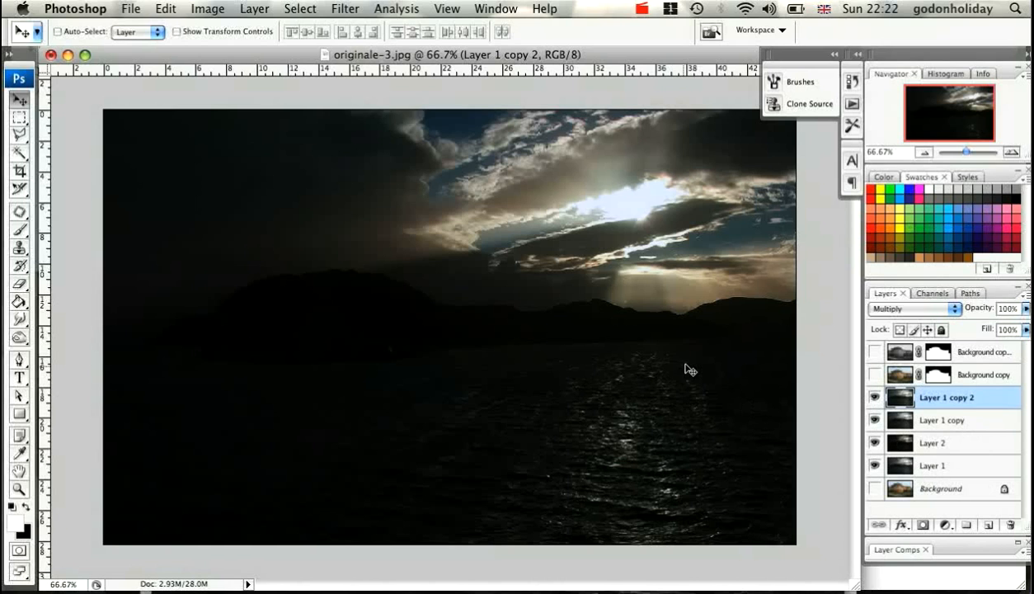
left_click(957, 309)
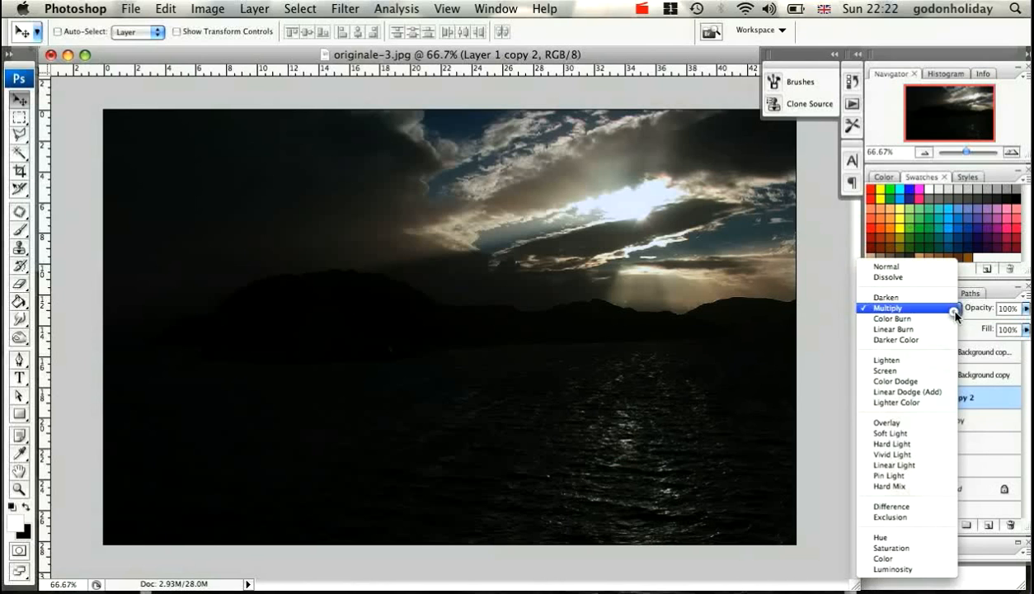
left_click(907, 424)
left_click(1027, 308)
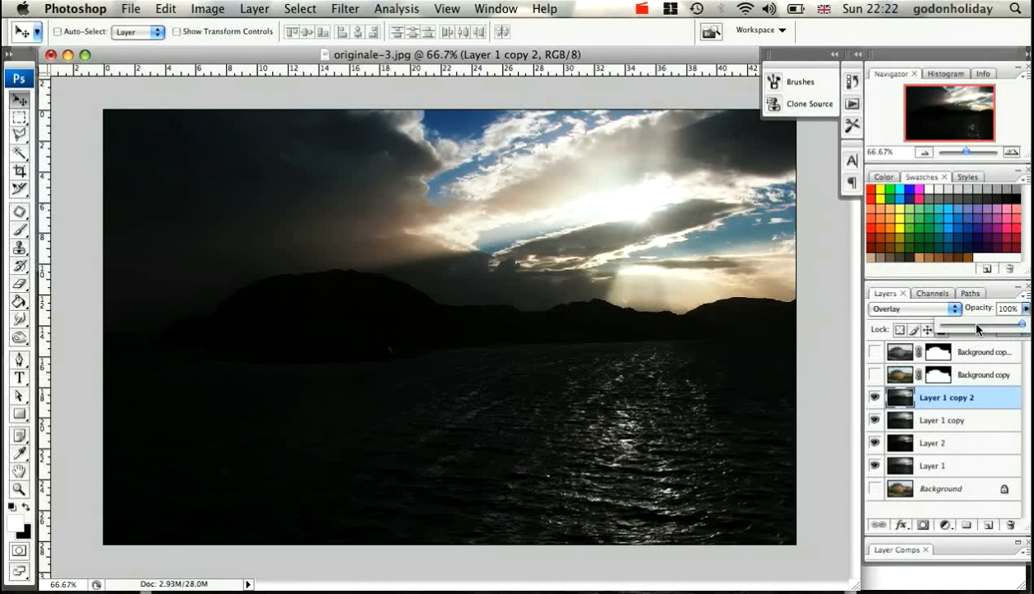
left_click(1007, 309)
key("BackSpace")
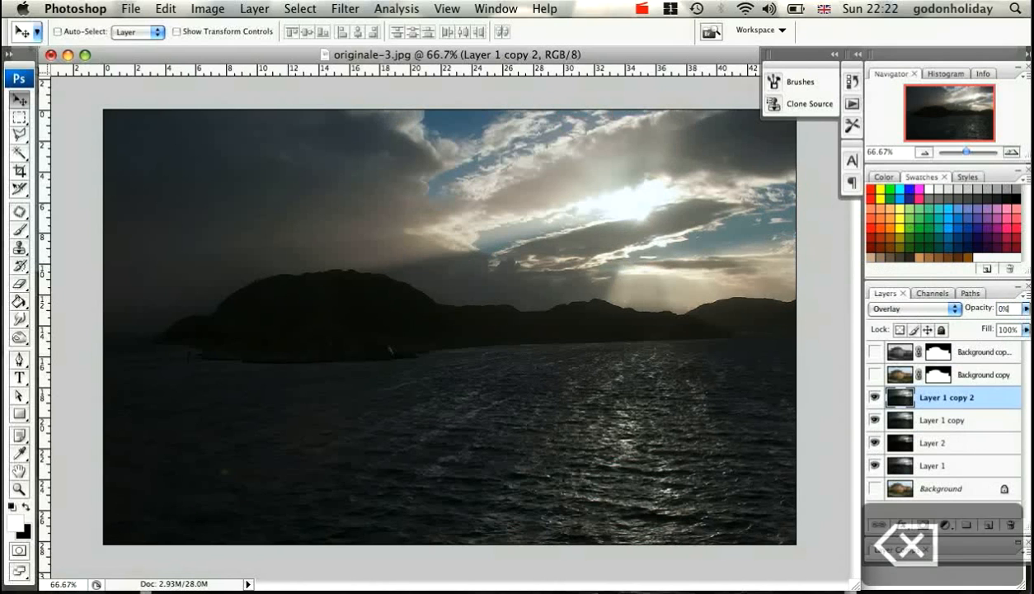
key("BackSpace")
key("BackSpace")
key("BackSpace")
key("BackSpace")
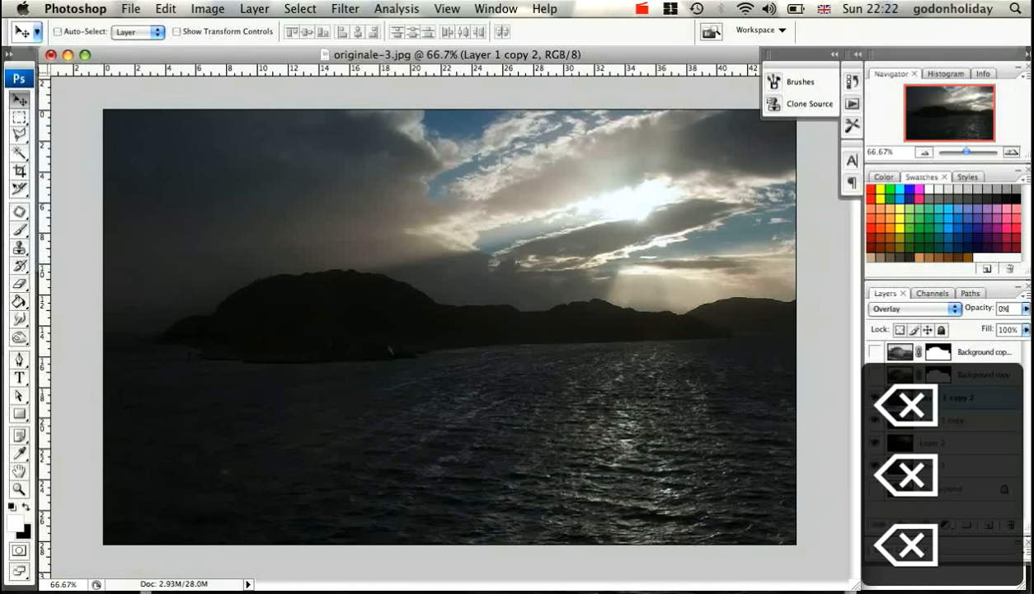
type("50")
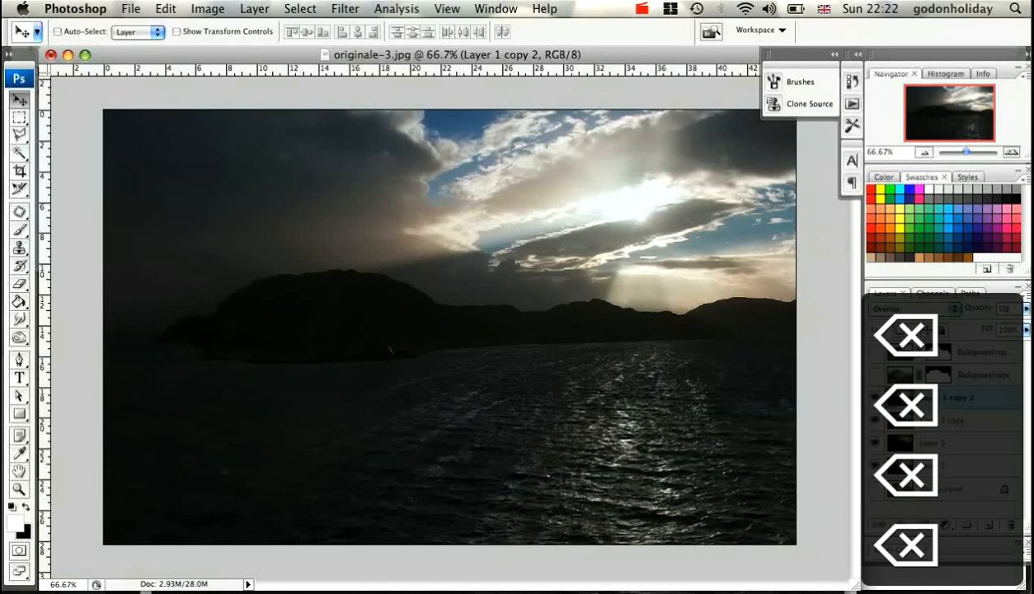
key("Return")
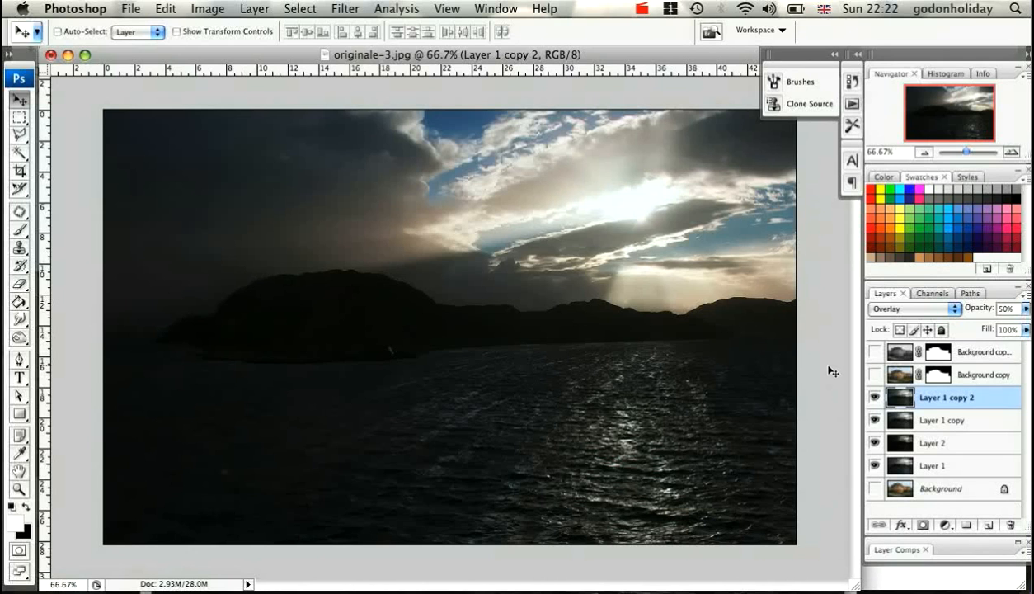
left_click(875, 374)
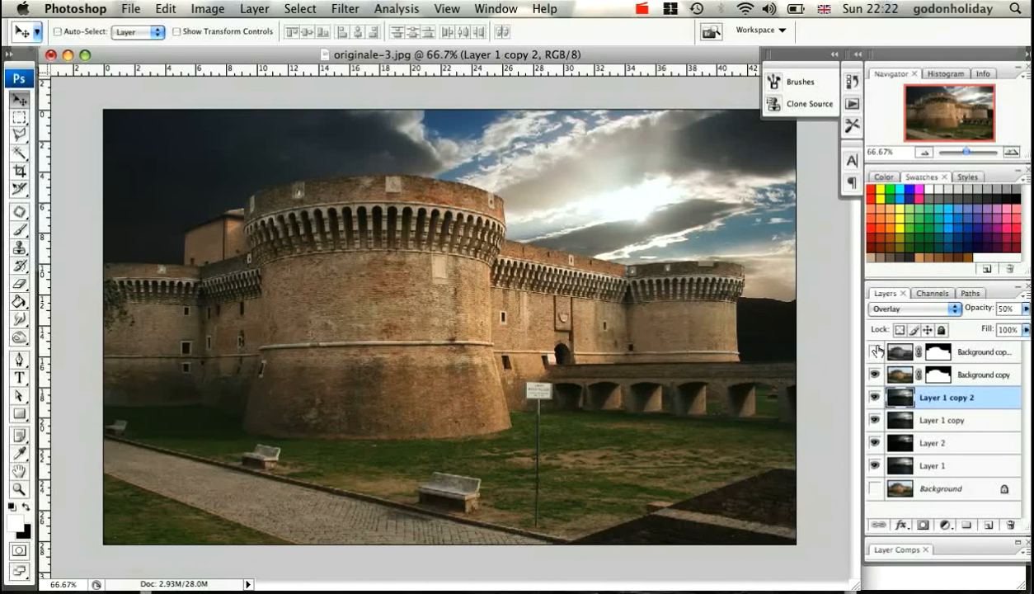
left_click(874, 351)
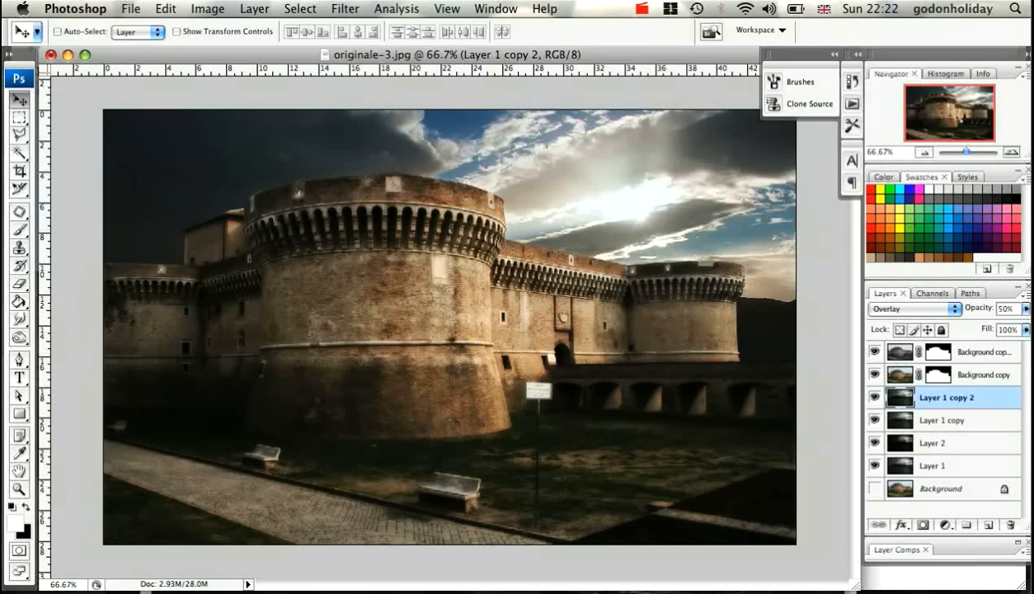
Step: Switch to Safari, read Step 8 of the PSDTUTS dynamic lighting tutorial, and return to the castle document in Photoshop
key("F9")
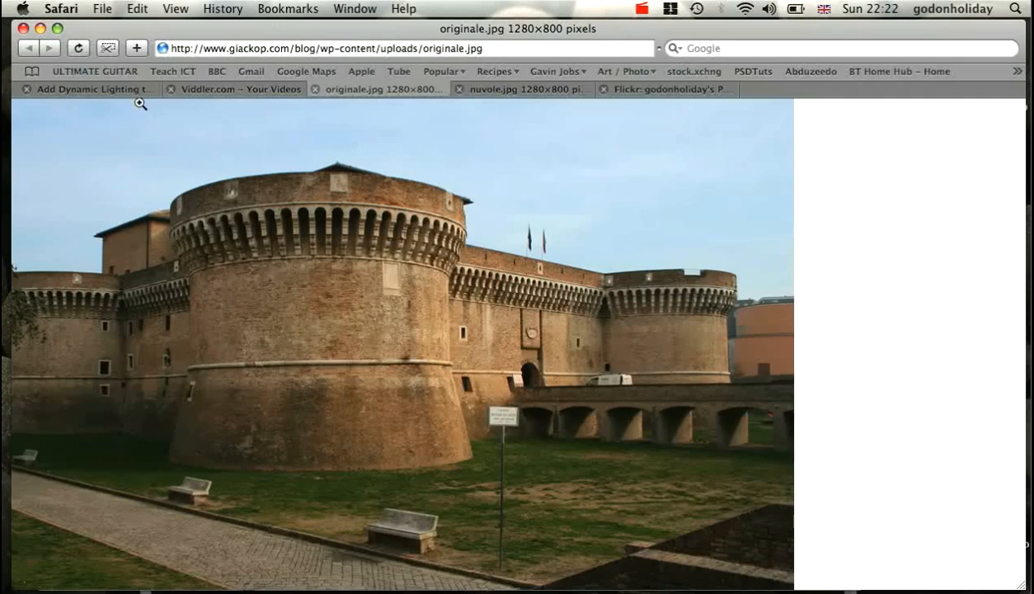
left_click(135, 89)
left_click_drag(1021, 113, 946, 199)
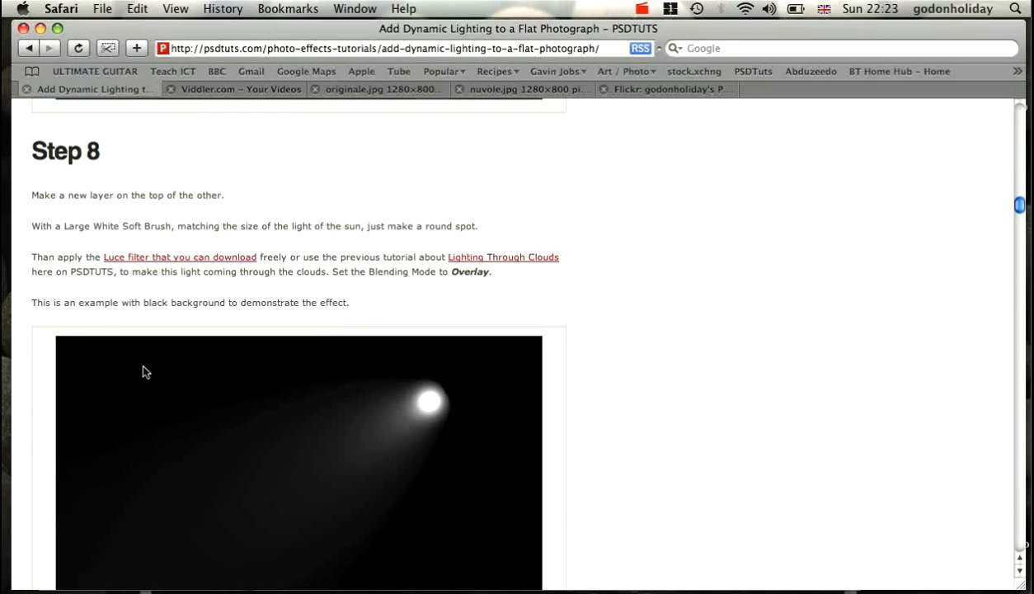
key("F9")
left_click(306, 266)
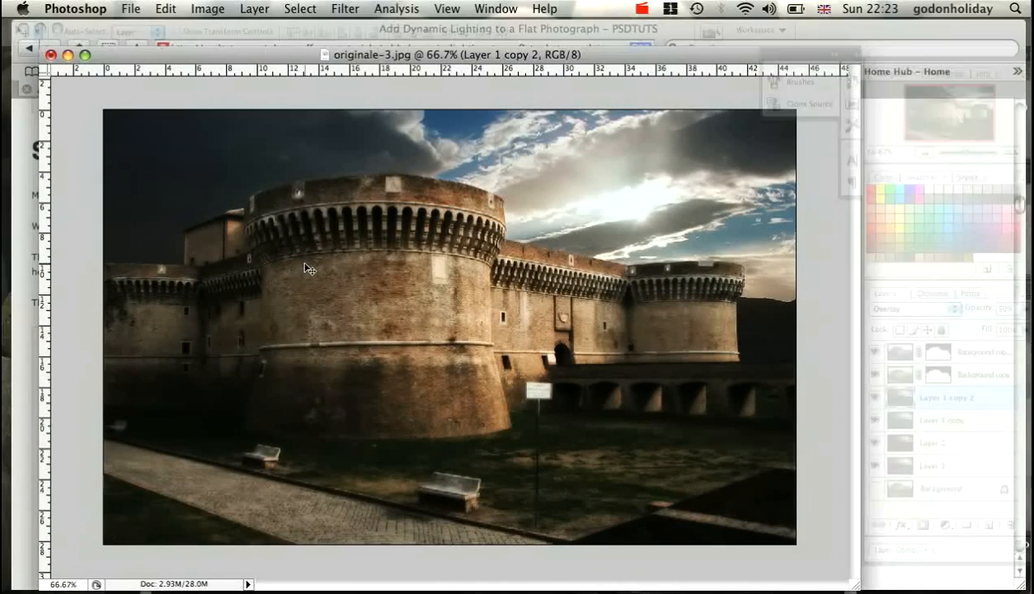
Step: Add a new empty layer above all the others and activate the Polygonal Lasso tool
left_click(976, 356)
left_click(990, 526)
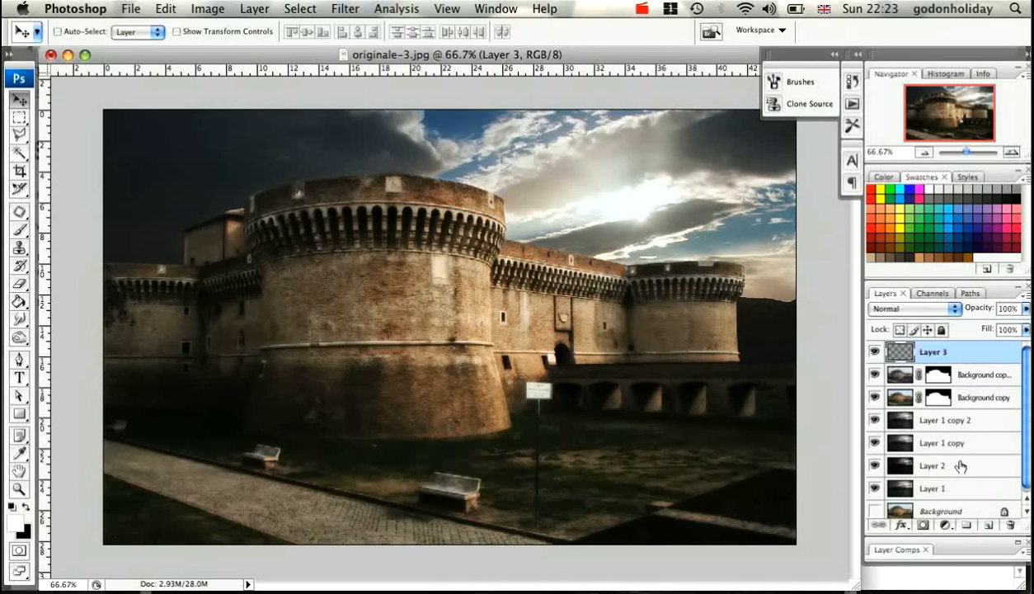
left_click(18, 136)
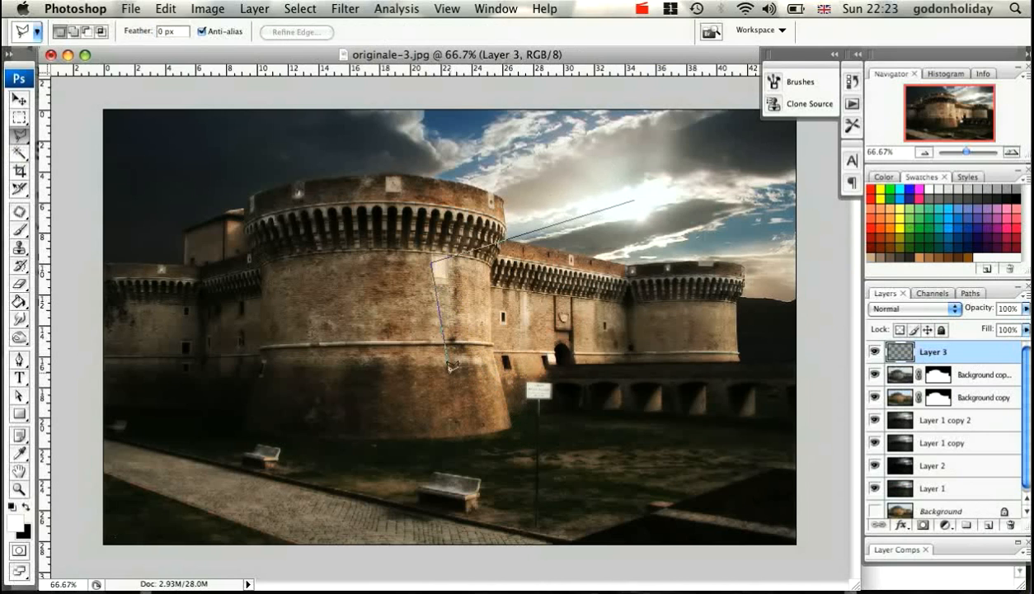
key("super+z")
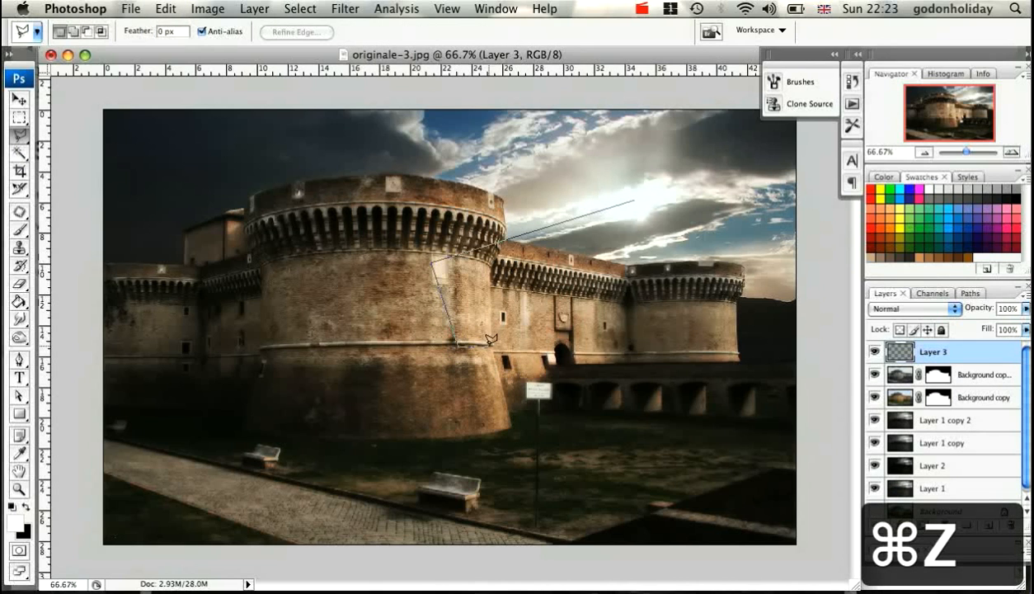
key("super+alt+z")
key("super+alt+z")
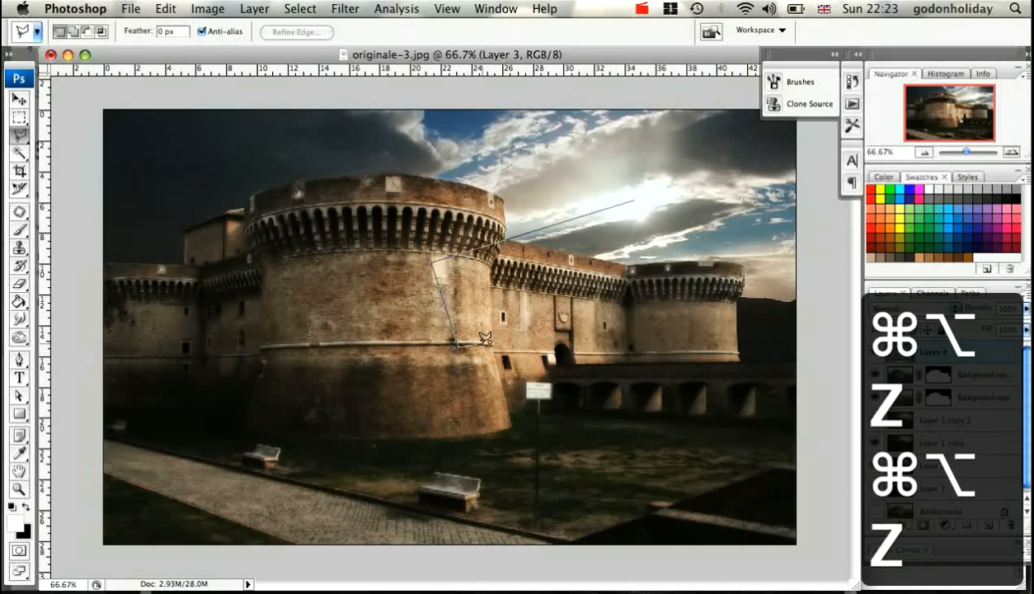
double_click(631, 201)
key("super+d")
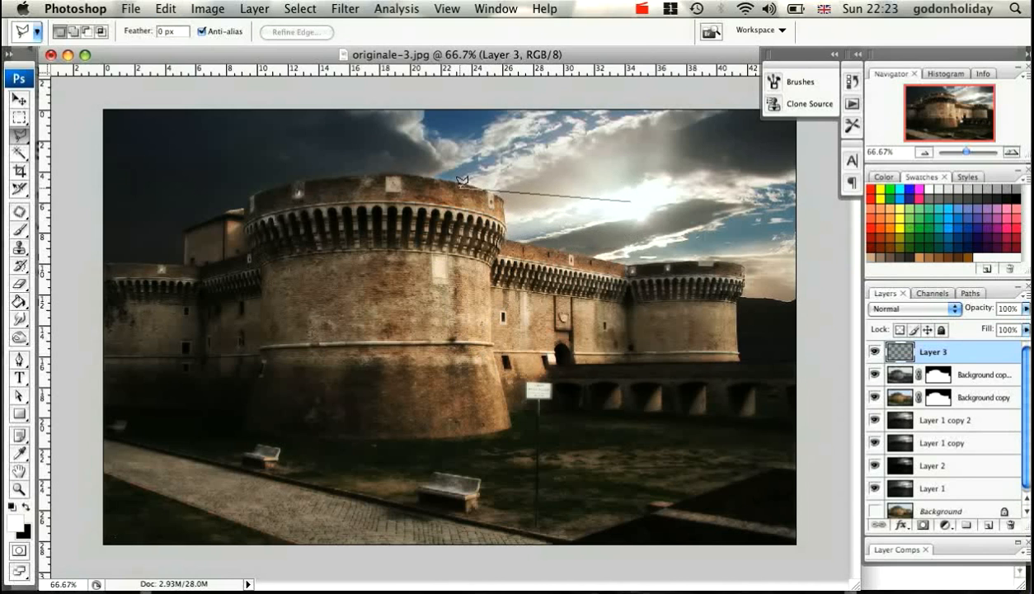
Step: Draw a polygonal selection from the main tower down past the lower-right corner and back across the sun, and brush white into it at 700 px
left_click(493, 431)
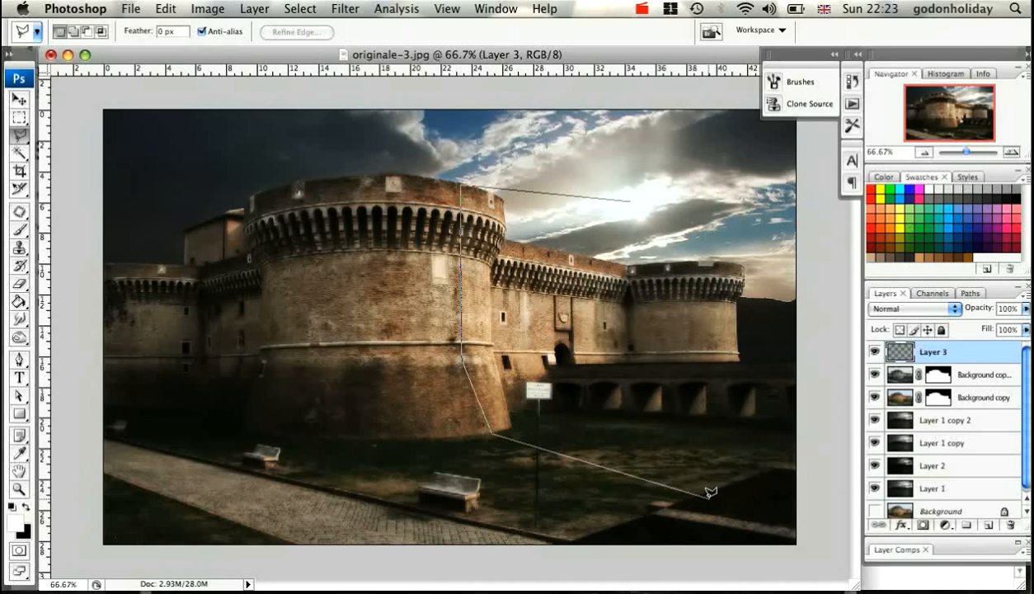
left_click(544, 510)
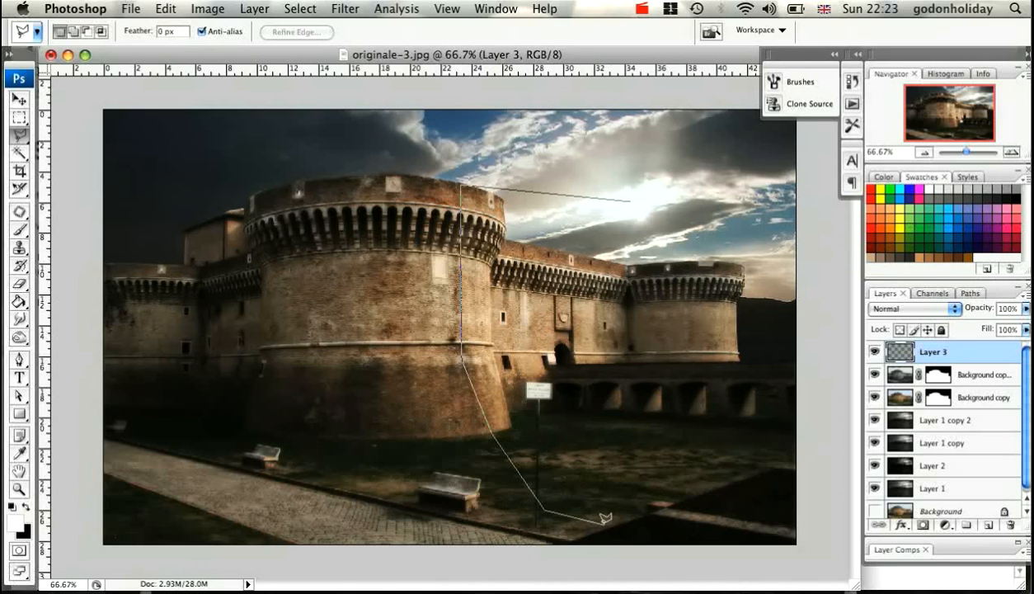
left_click(587, 554)
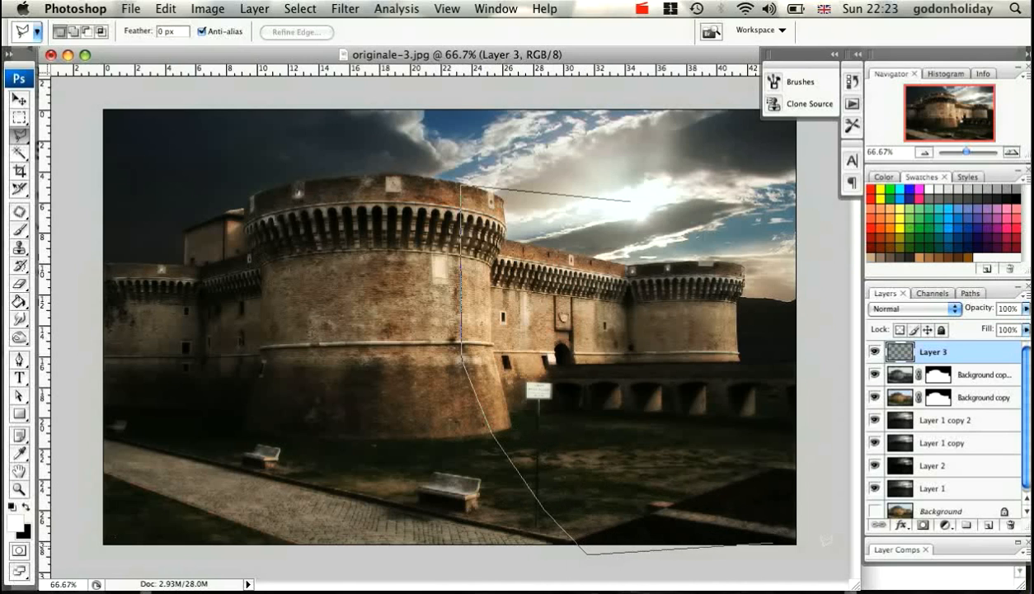
left_click(819, 546)
left_click(821, 229)
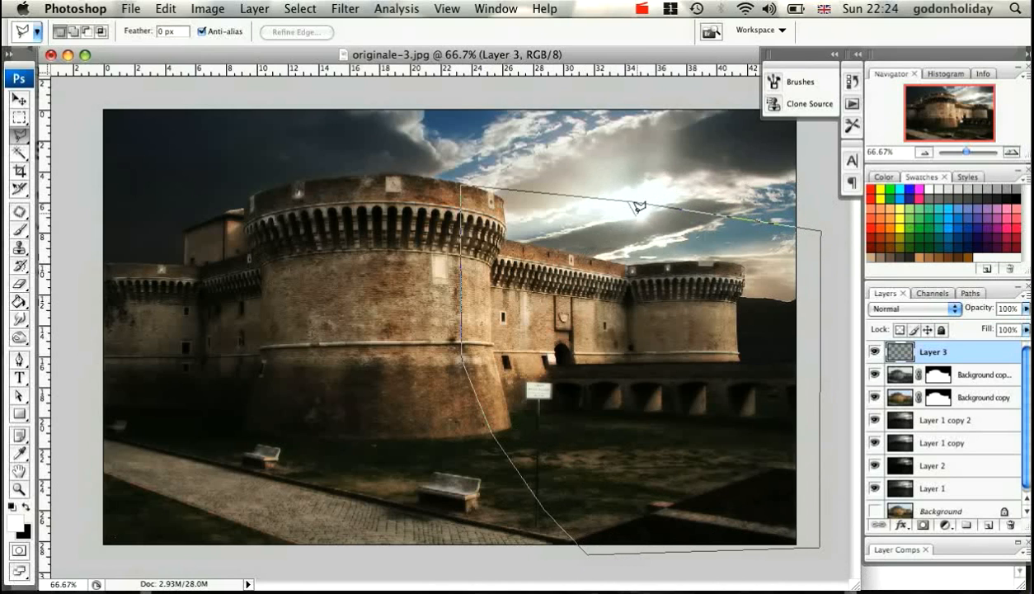
double_click(636, 196)
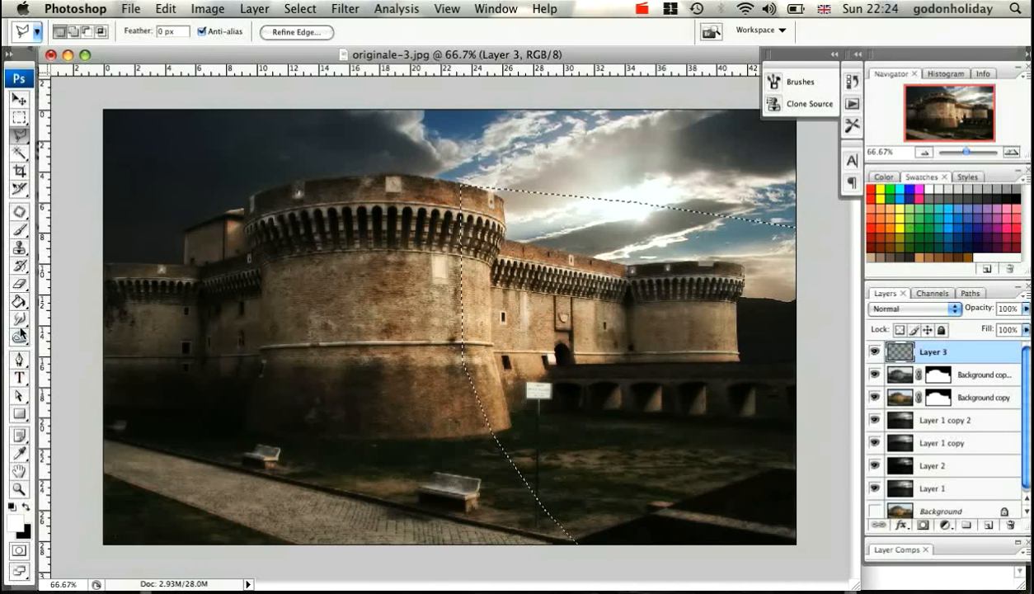
left_click(20, 229)
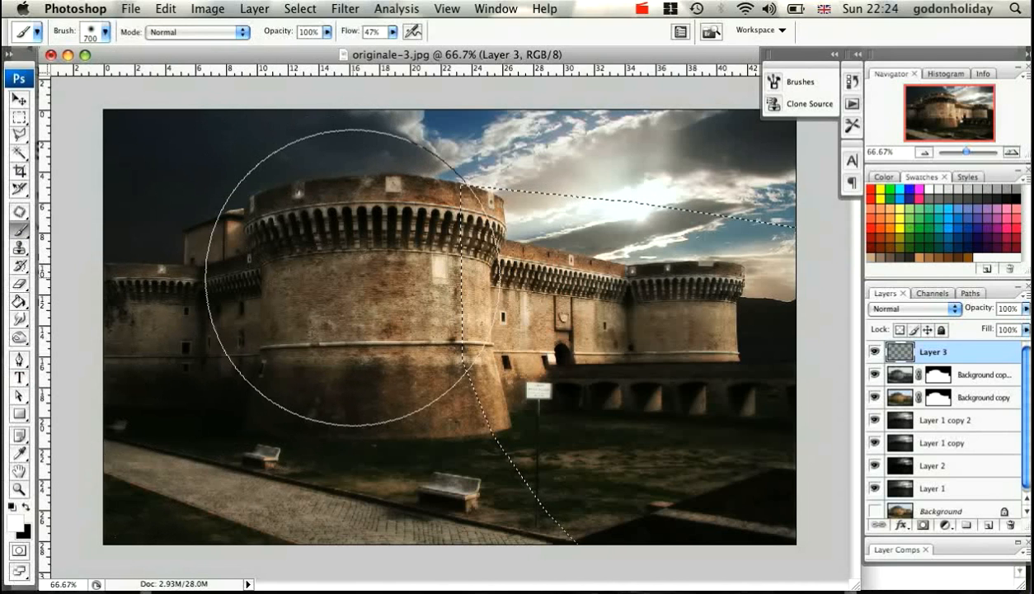
mouse_move(551, 351)
left_mouse_down()
mouse_move(547, 244)
mouse_move(483, 219)
mouse_move(605, 301)
mouse_move(801, 471)
mouse_move(770, 508)
mouse_move(891, 382)
left_mouse_up()
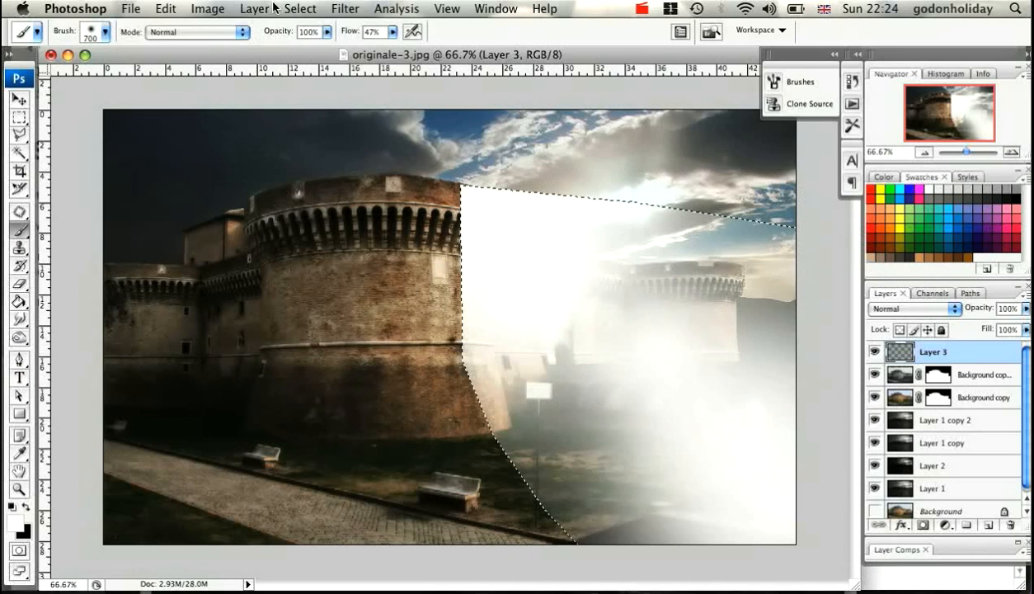
Step: Add 60% uniform monochromatic noise to the white paint on Layer 3
left_click(339, 10)
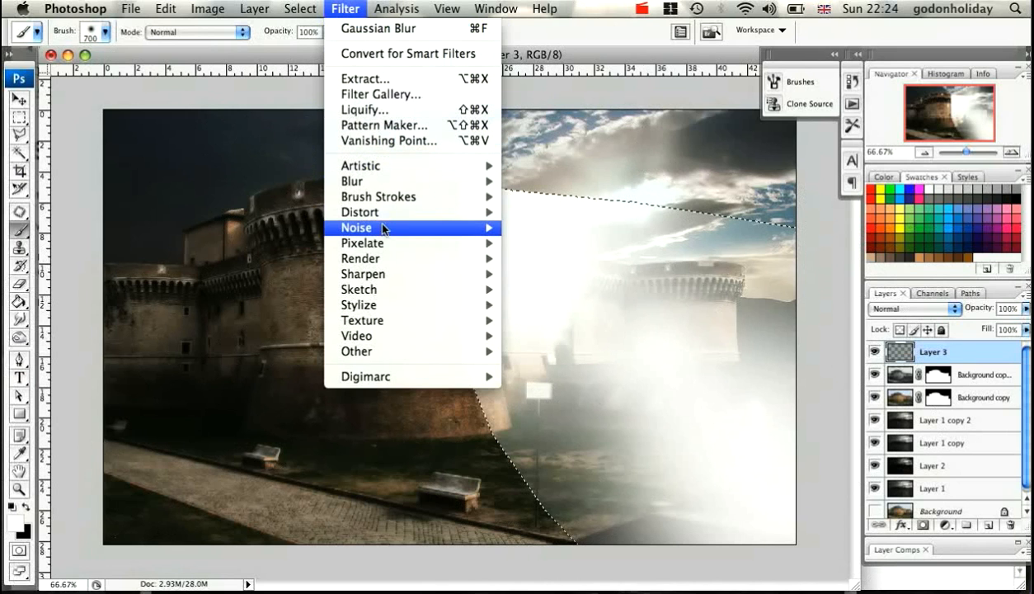
mouse_move(400, 234)
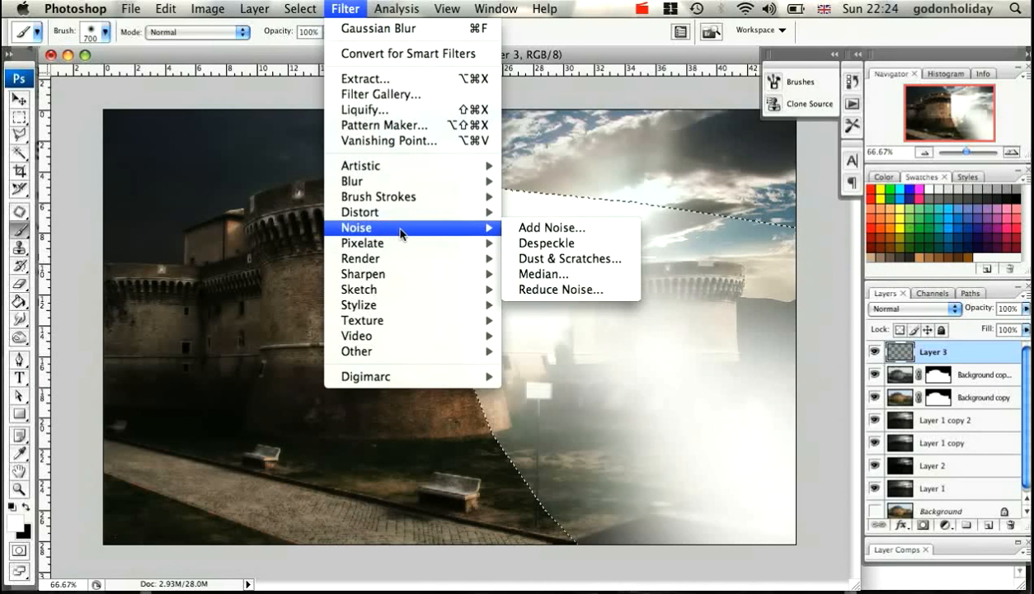
left_click(552, 229)
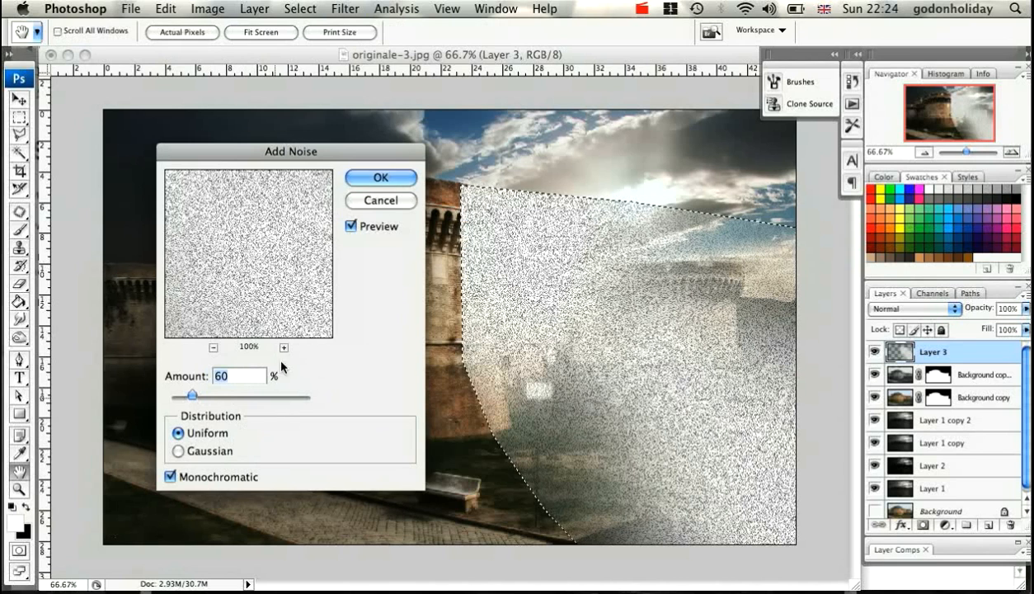
left_click(380, 178)
key("b")
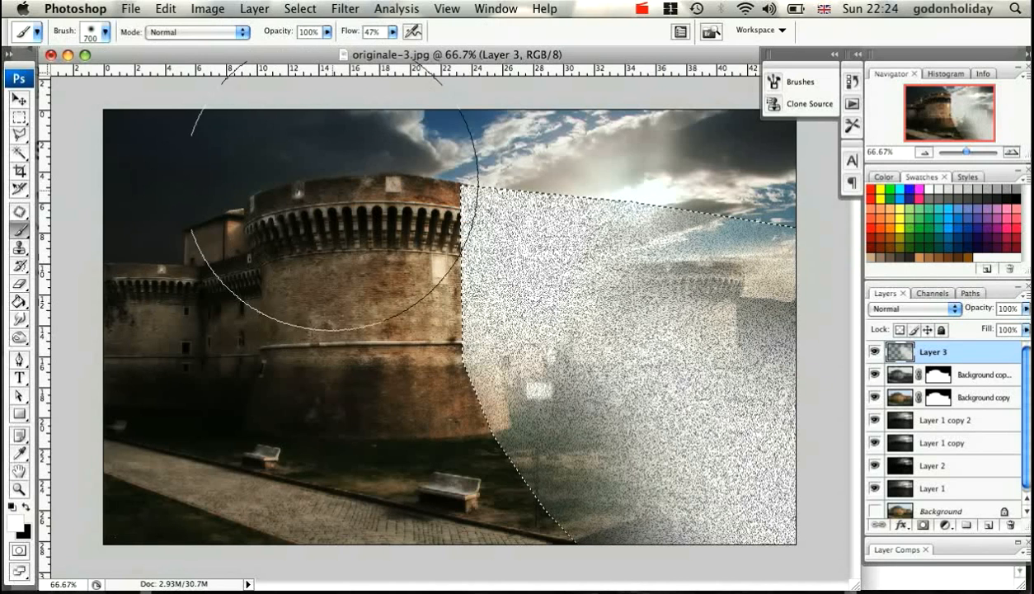
Step: Apply a Radial Blur to Layer 3's noise with amount 50, Zoom method and Good quality
left_click(345, 9)
mouse_move(395, 184)
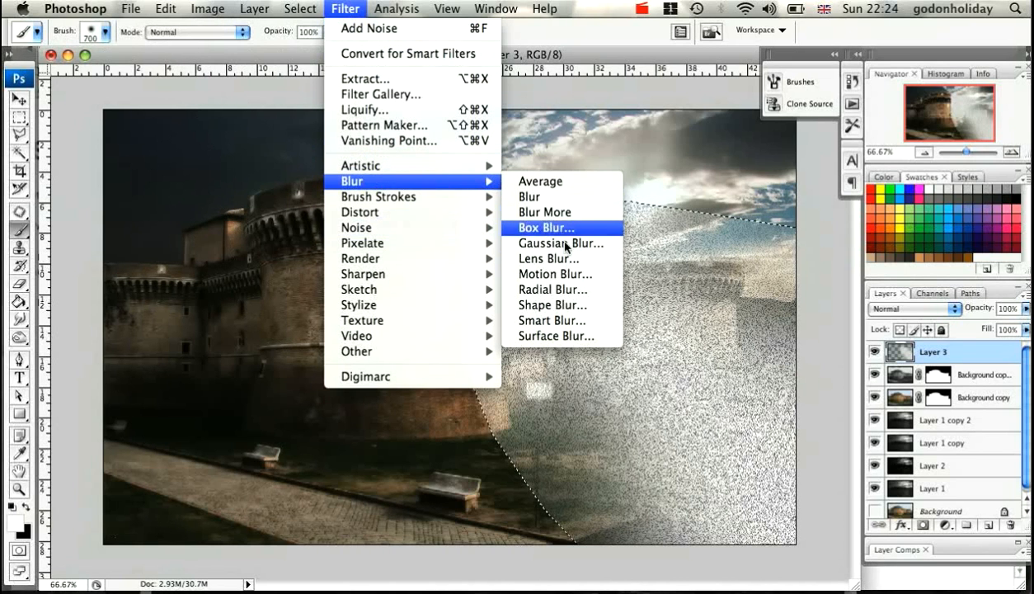
left_click(546, 289)
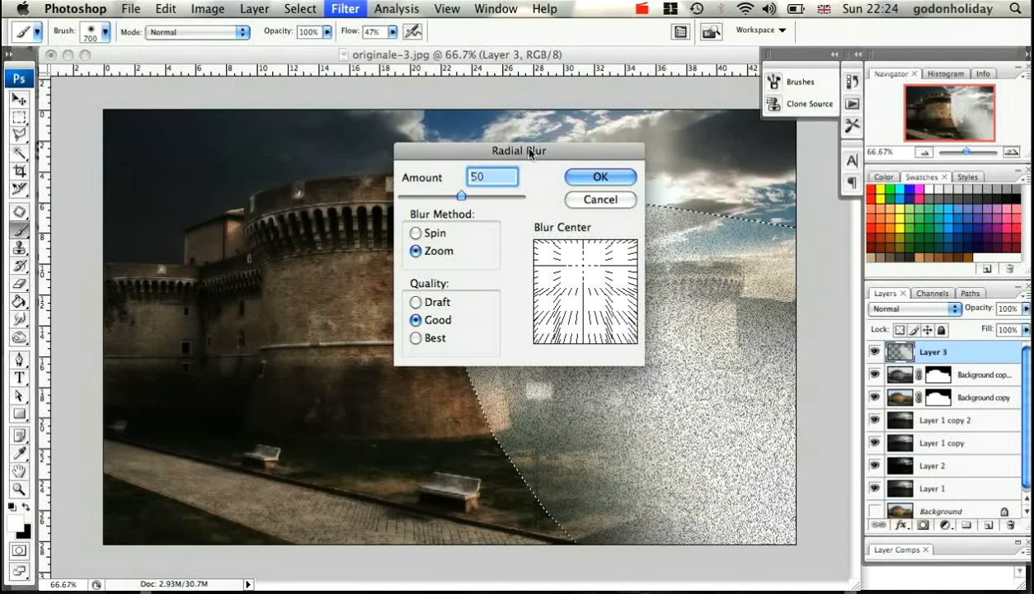
left_click_drag(534, 151, 298, 154)
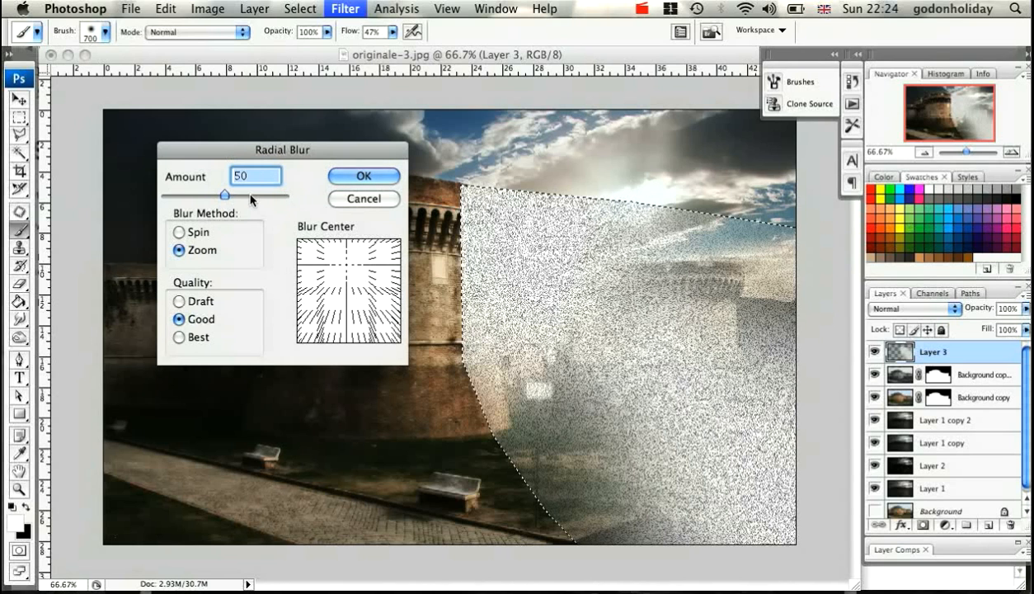
left_click(356, 178)
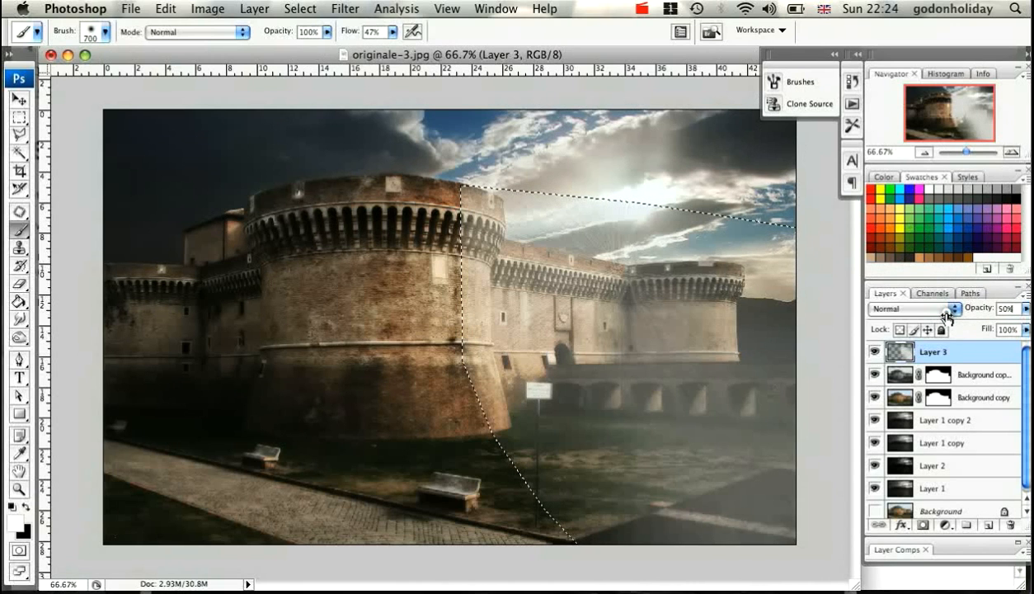
Step: Set Layer 3 to 53% opacity, and shift its selected rays up and slightly right over the sun before deselecting
left_click_drag(947, 316, 948, 317)
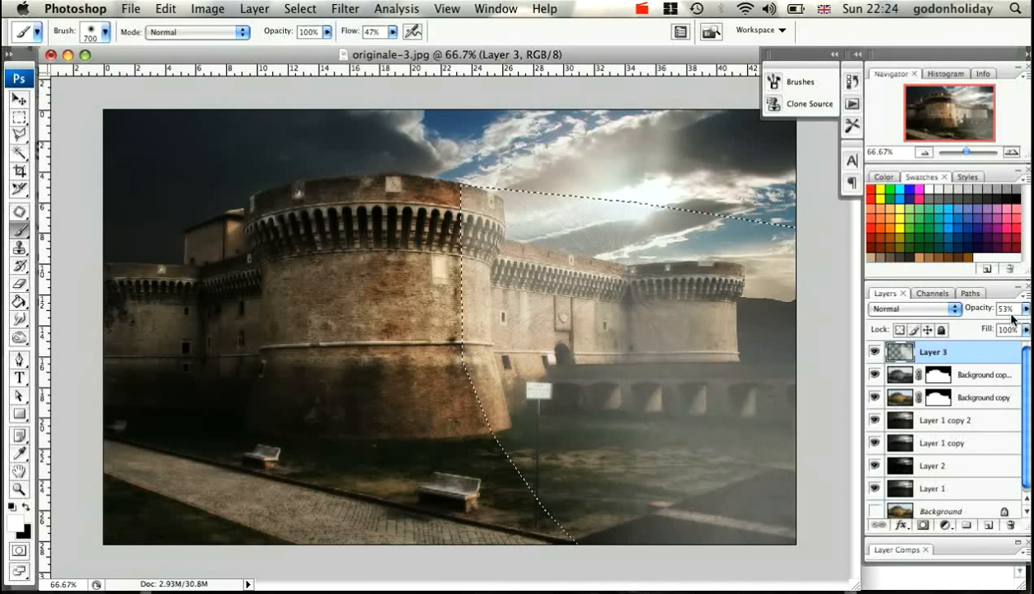
left_click(19, 99)
left_click_drag(614, 278, 634, 225)
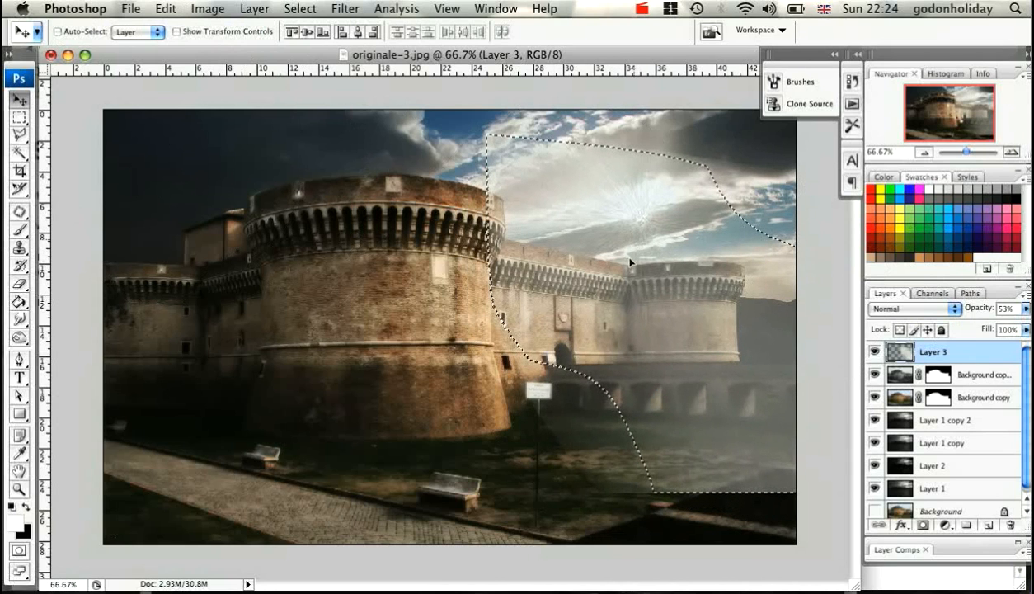
key("super+d")
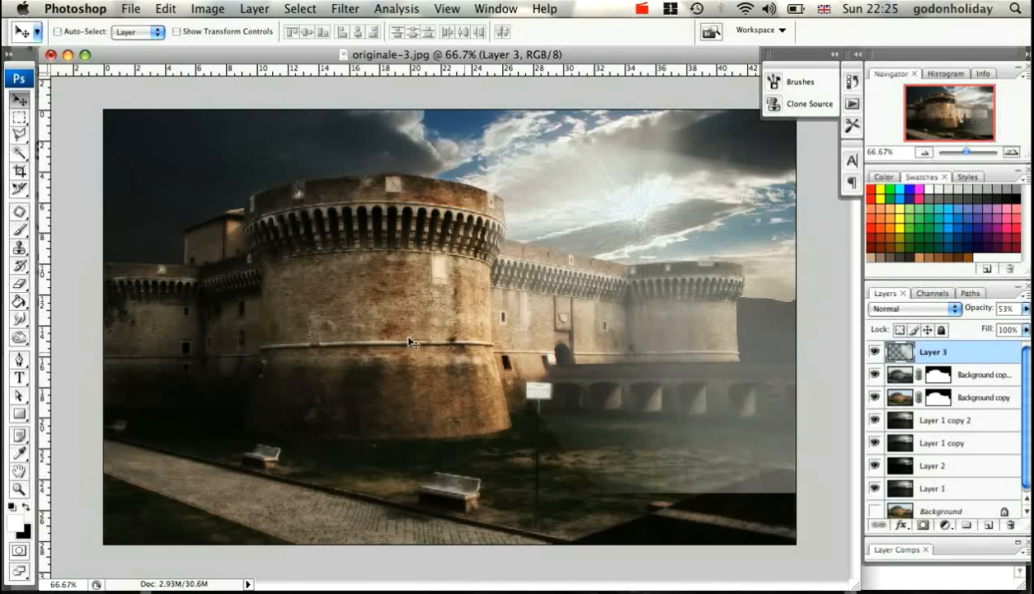
Step: Erase the hard lower edge of Layer 3's rays over the ground with a 250 px Eraser at 65% opacity
left_click(19, 284)
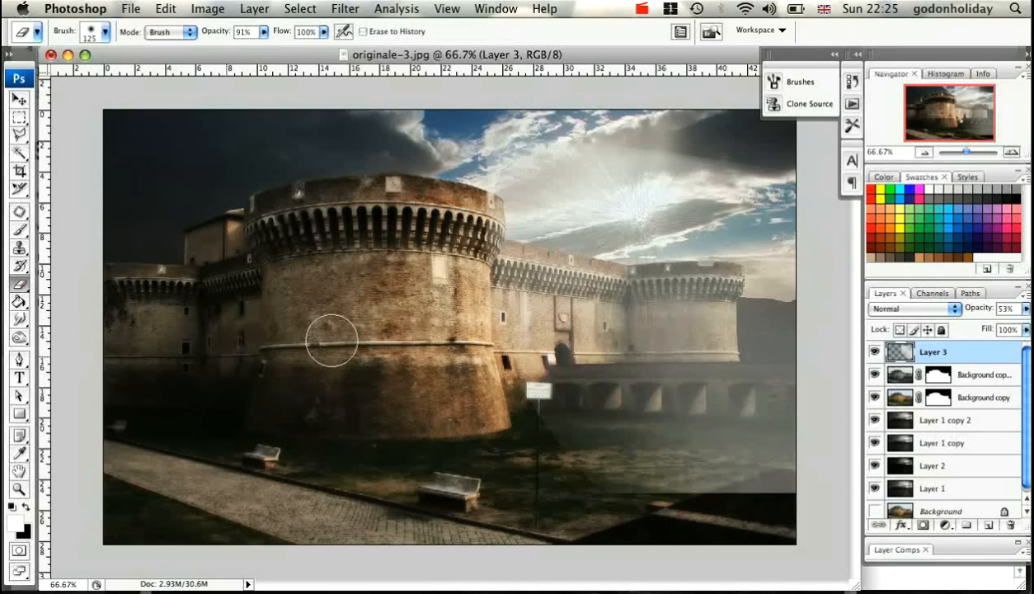
key("bracketright")
key("bracketright")
key("bracketright")
key("bracketright")
key("bracketright")
key("bracketright")
key("bracketright")
key("bracketright")
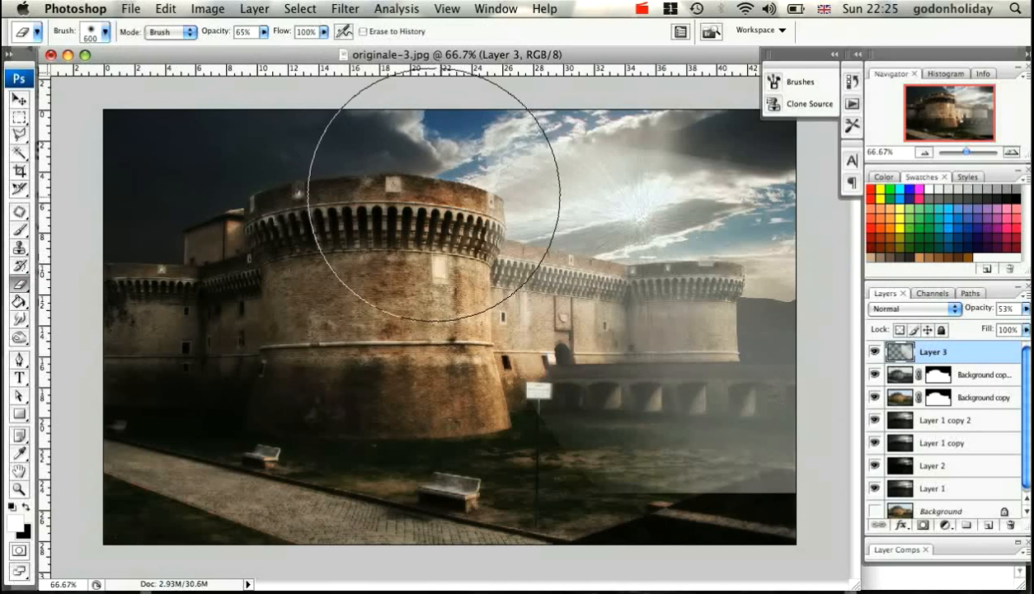
key("bracketleft")
key("bracketleft")
key("bracketleft")
key("bracketleft")
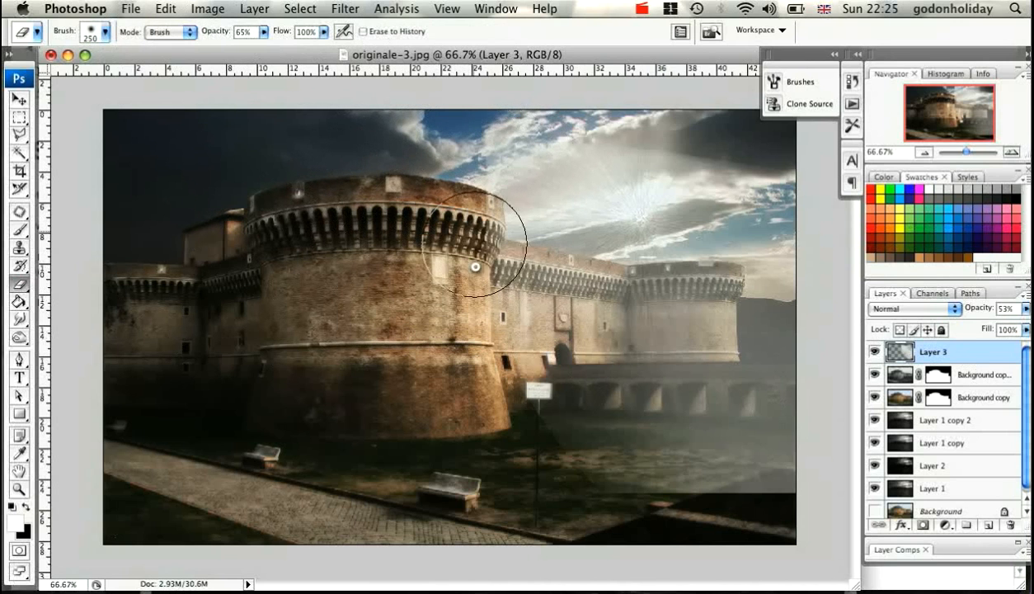
mouse_move(622, 551)
left_mouse_down()
mouse_move(692, 519)
mouse_move(728, 481)
mouse_move(786, 489)
left_mouse_up()
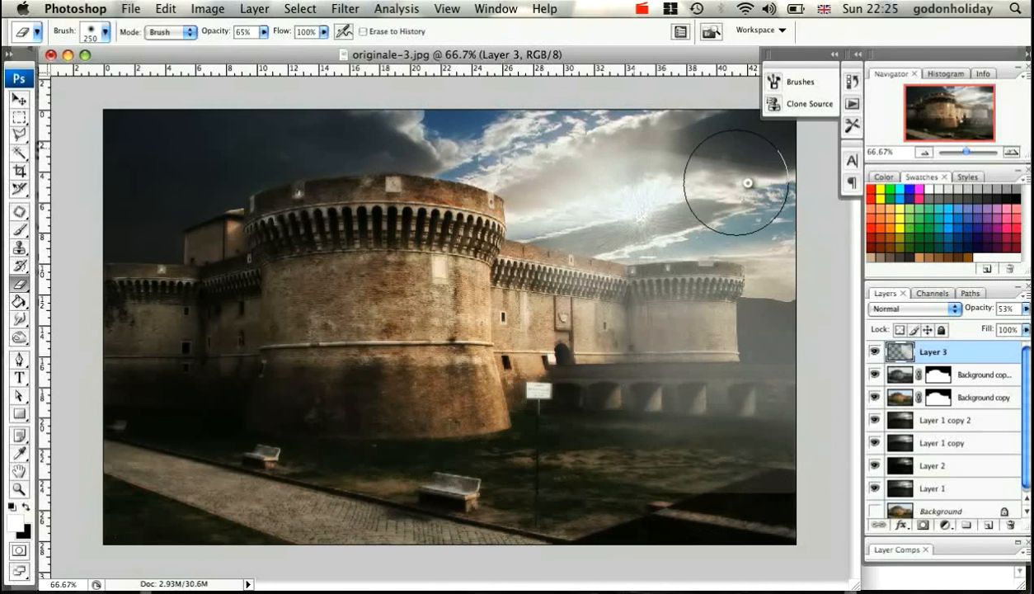
Step: Erase the rays covering the sky around the sun and the lower-right ground, and set Layer 3's opacity to 36%
left_click_drag(723, 180, 830, 195)
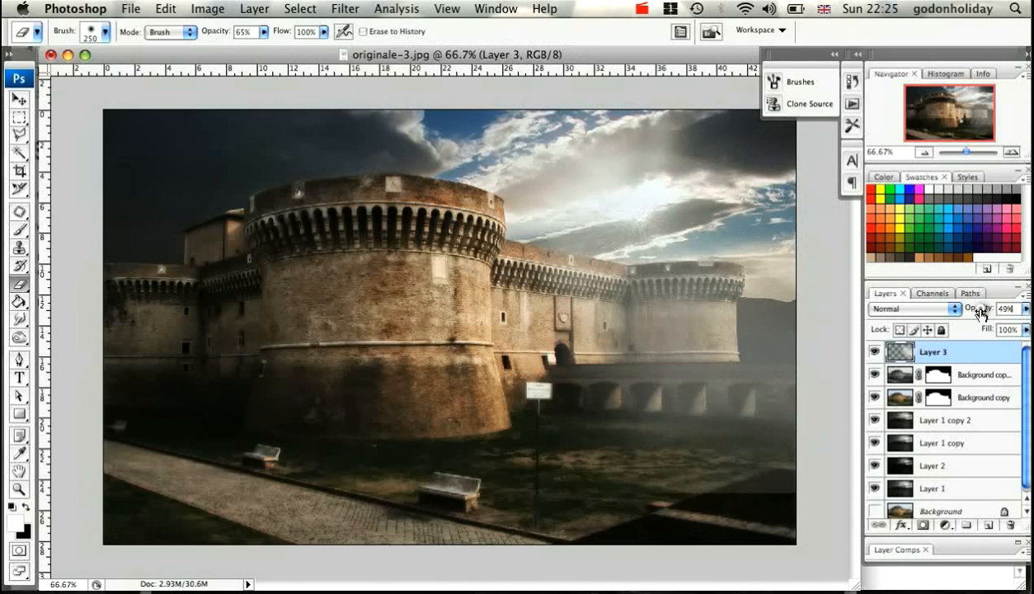
left_click_drag(977, 314, 968, 314)
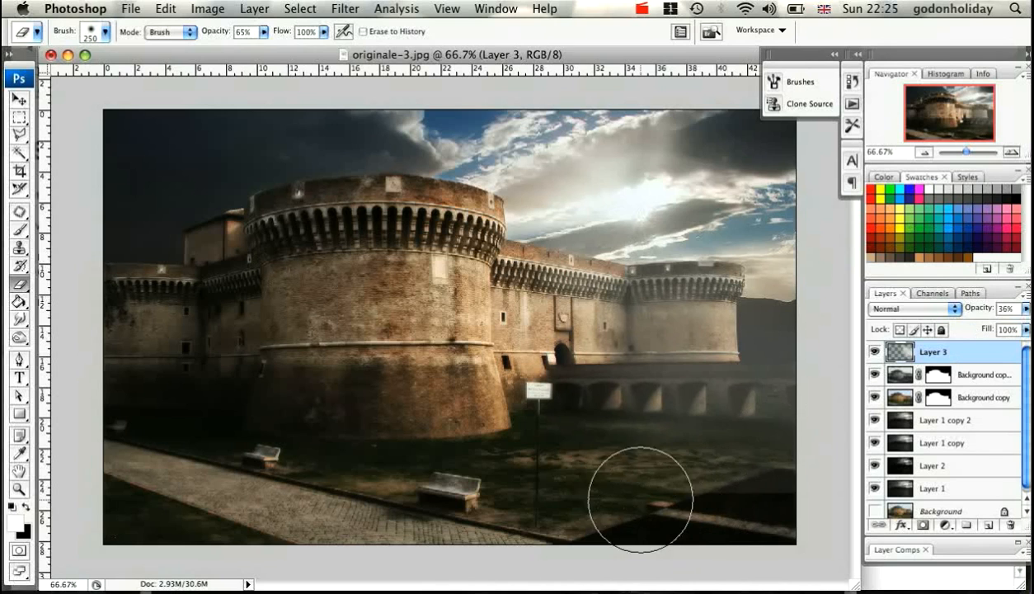
left_click_drag(806, 502, 699, 490)
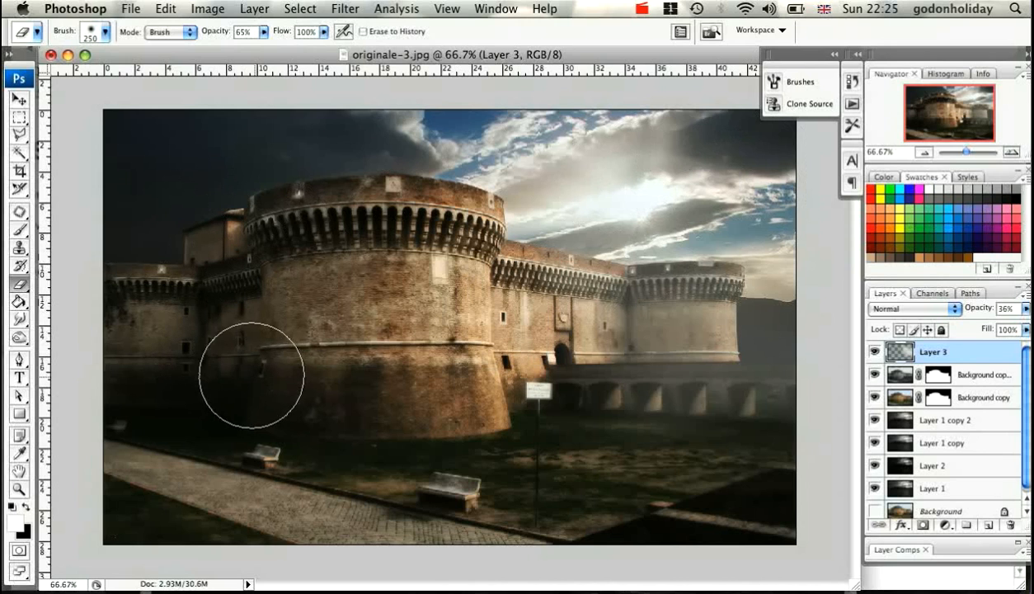
Step: Burn the shadows of Background copy 2 at 47% exposure over the left castle walls and foreground path, using 600 and 400 px brushes
left_click(17, 338)
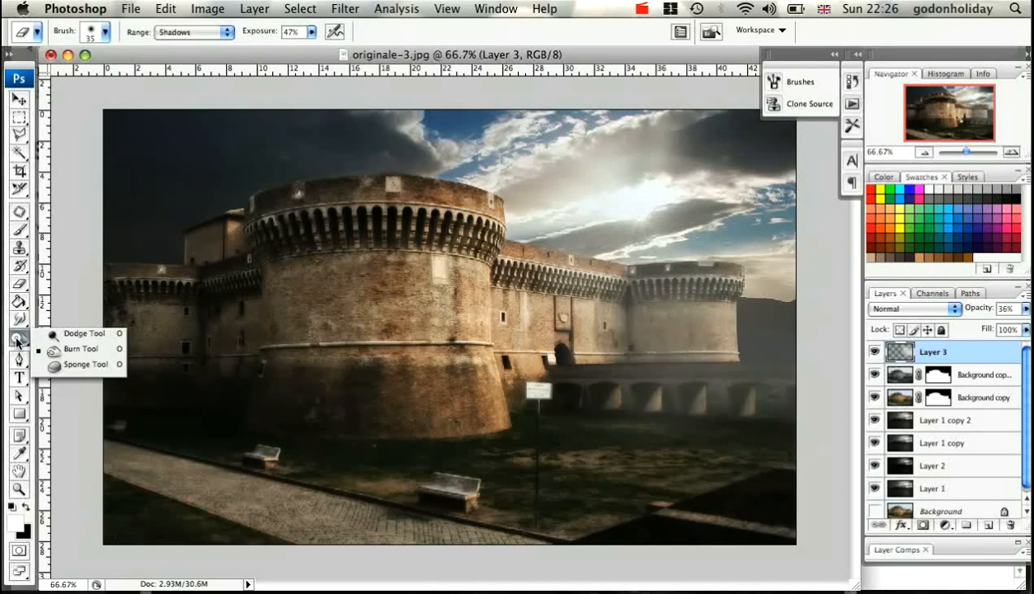
left_click(81, 349)
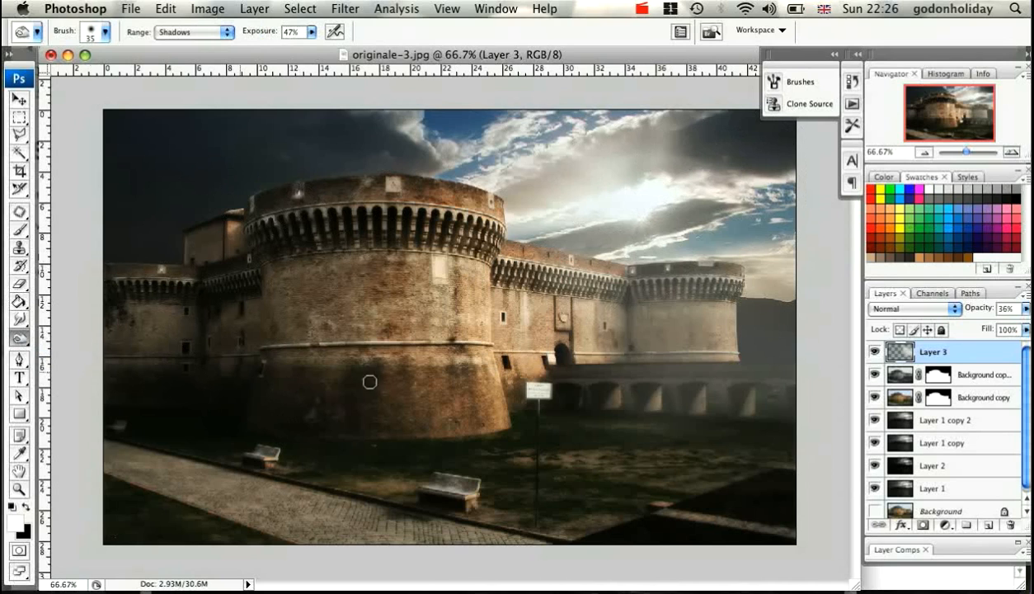
left_click(978, 378)
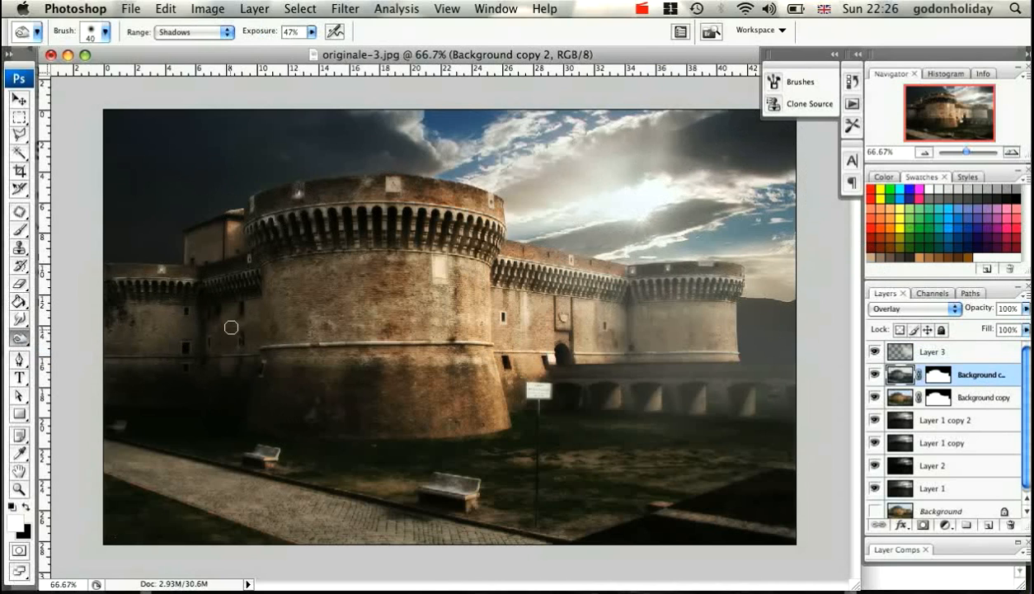
key("bracketright")
key("bracketright")
key("bracketright")
key("bracketright")
key("bracketright")
key("bracketright")
key("bracketright")
key("bracketright")
key("bracketright")
key("bracketright")
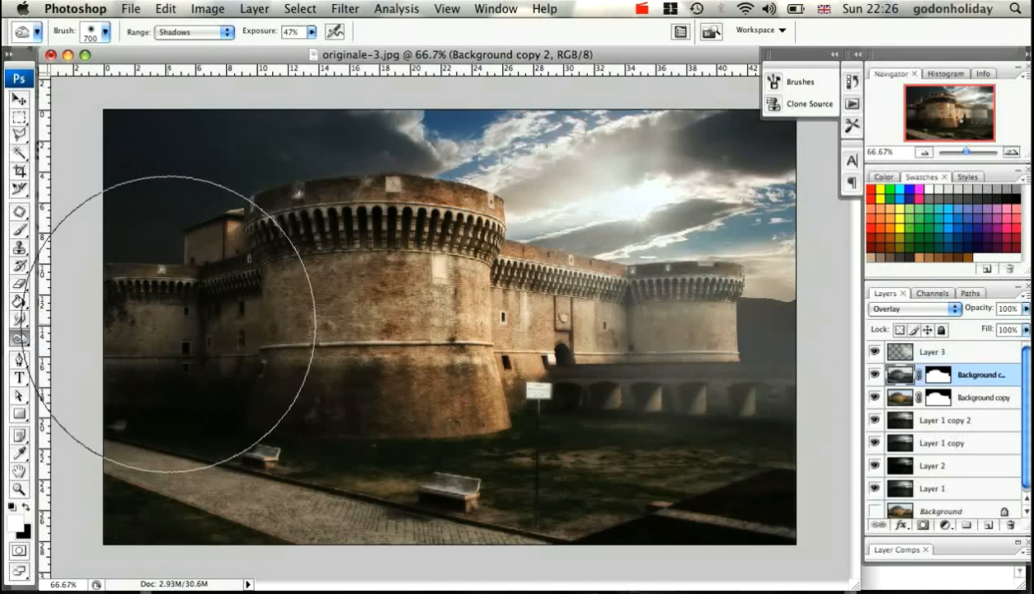
mouse_move(173, 309)
left_mouse_down()
mouse_move(167, 254)
mouse_move(177, 286)
mouse_move(185, 263)
mouse_move(181, 385)
mouse_move(165, 462)
left_mouse_up()
key("super+z")
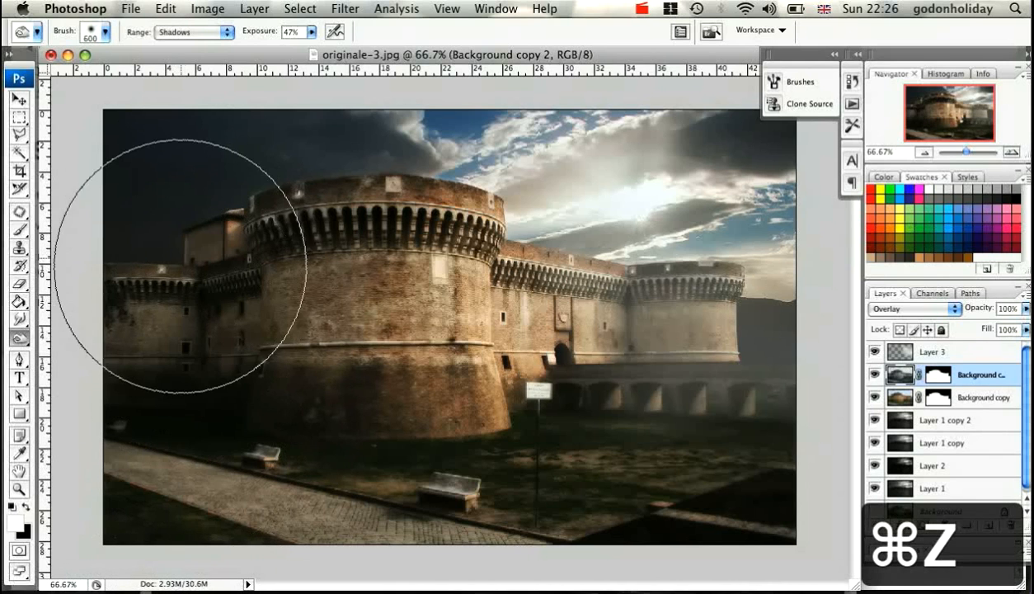
left_click(181, 451)
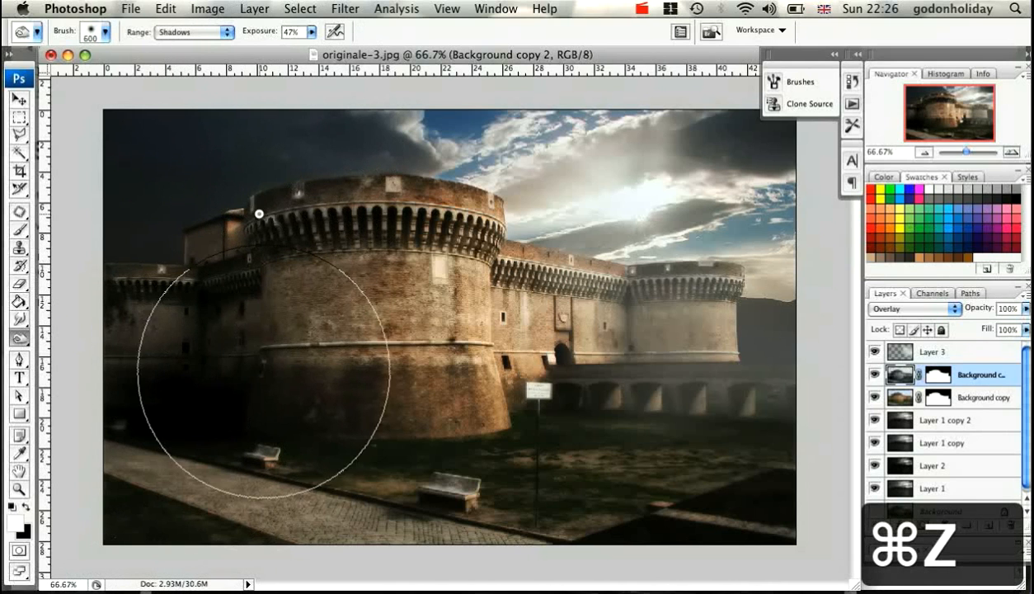
key("bracketleft")
key("bracketleft")
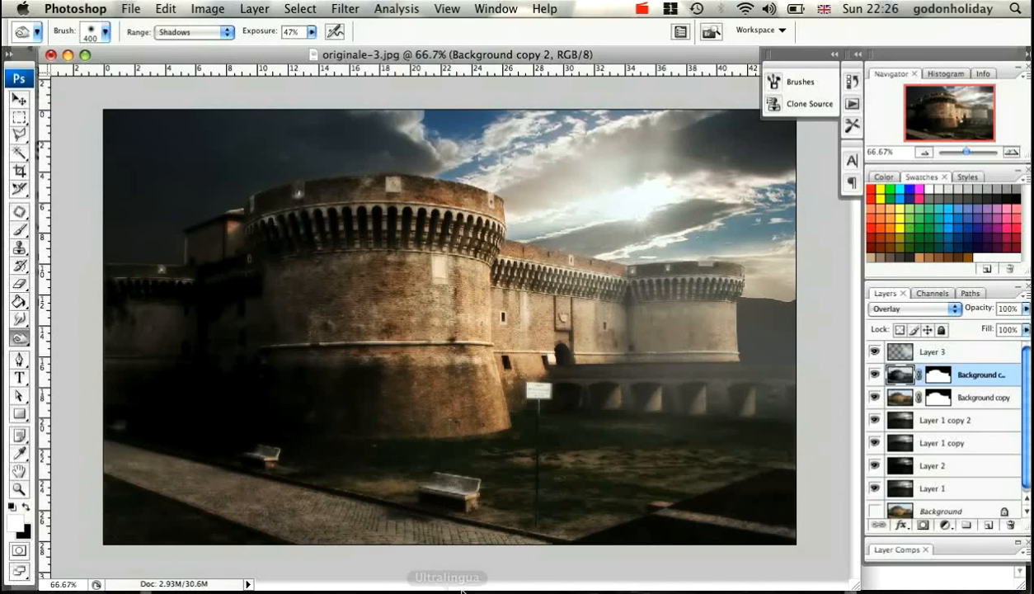
Step: Burn the moat arches and the shaded left side of the distant right tower with a 100 px brush
key("bracketleft")
key("bracketleft")
key("bracketleft")
key("bracketleft")
key("bracketleft")
key("bracketleft")
key("bracketleft")
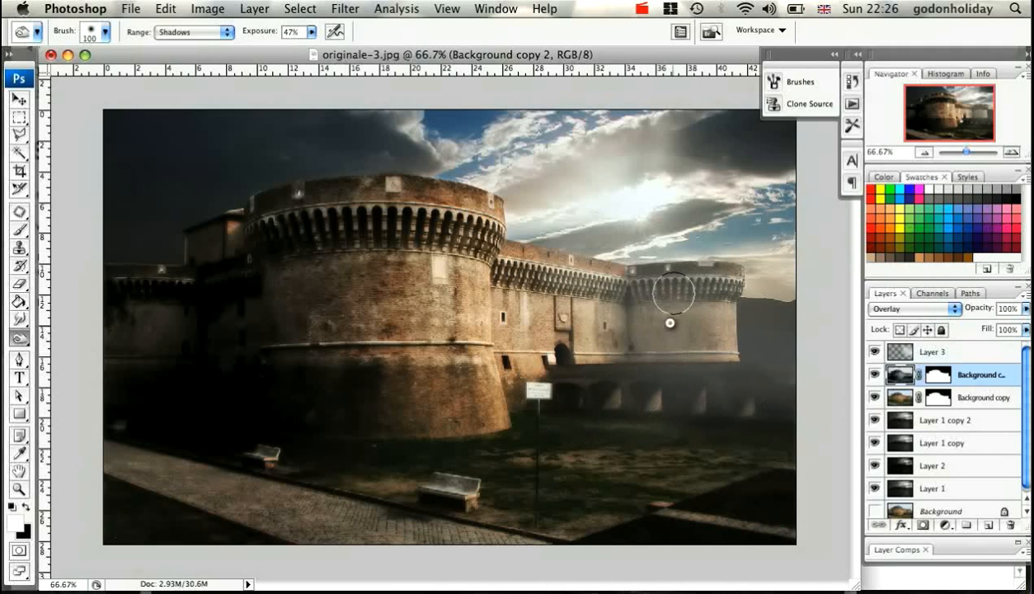
mouse_move(648, 323)
left_mouse_down()
mouse_move(679, 355)
mouse_move(698, 319)
mouse_move(724, 319)
mouse_move(715, 363)
left_mouse_up()
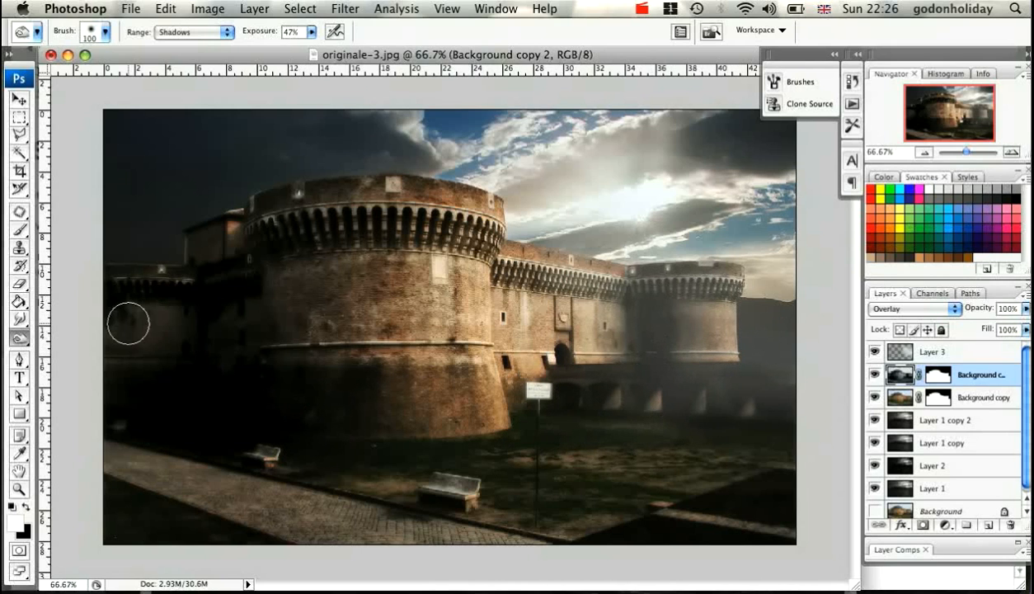
Step: Dodge the highlights of Background copy 2 at 10% exposure along the main tower's sunlit right edge and the adjoining wall, with a 90 px brush
left_click(17, 340)
left_click(64, 334)
key("bracketleft")
key("bracketleft")
key("bracketleft")
key("bracketleft")
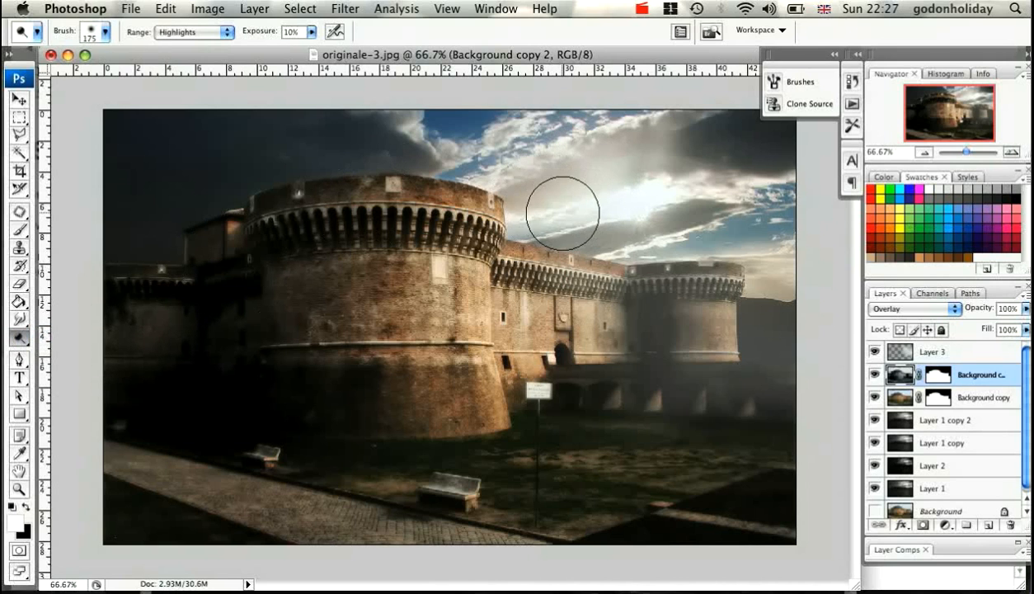
left_click(490, 195)
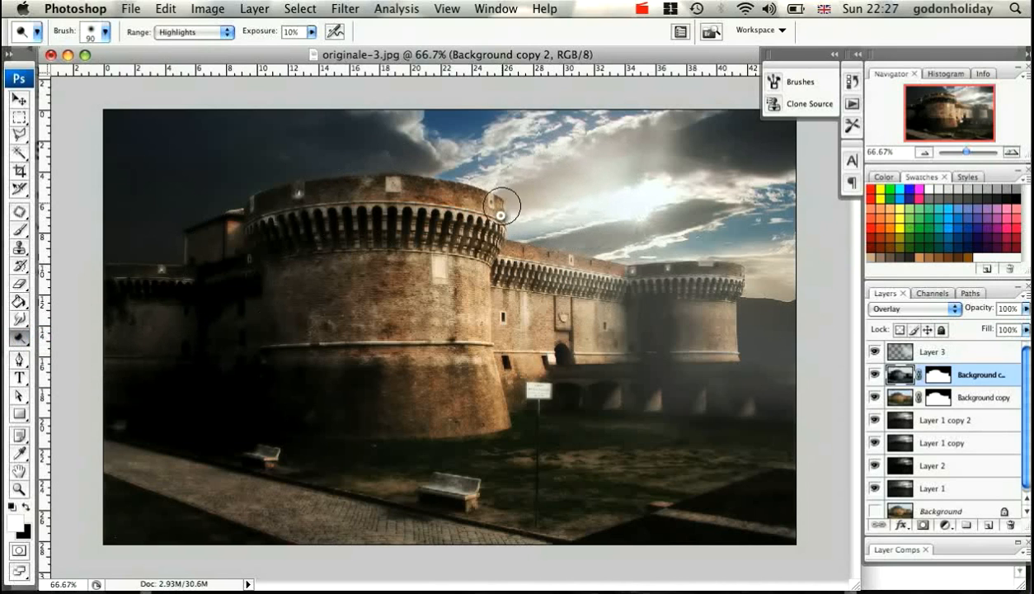
left_click(507, 238)
left_click_drag(507, 238, 599, 259)
mouse_move(499, 244)
left_mouse_down()
mouse_move(640, 270)
mouse_move(513, 286)
mouse_move(483, 316)
mouse_move(514, 424)
left_mouse_up()
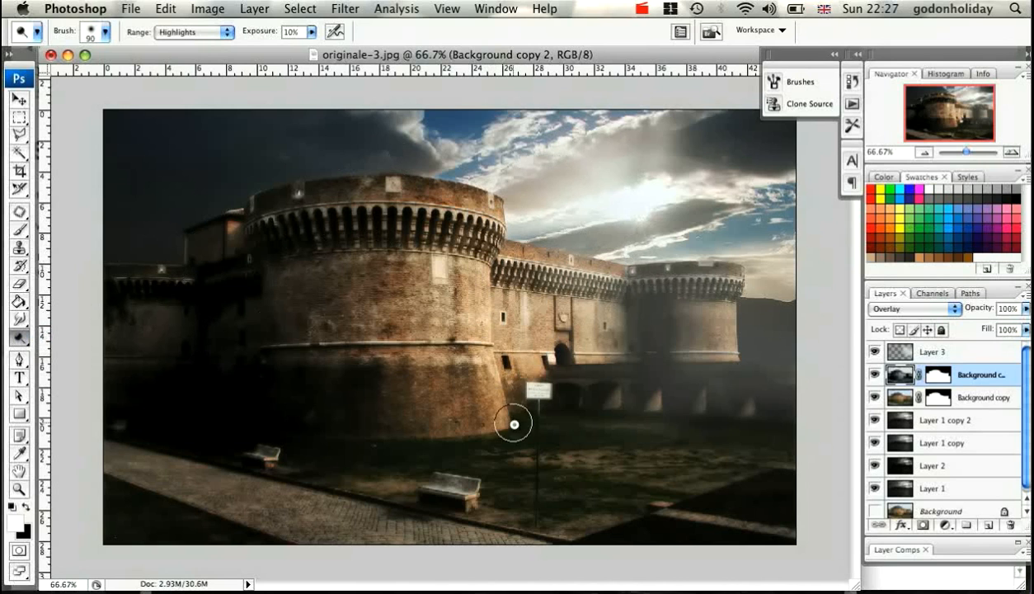
Step: Brighten the sunlit right side of the main tower from battlements to base with a 175 px Dodge brush
key("bracketright")
key("bracketright")
key("bracketright")
key("bracketright")
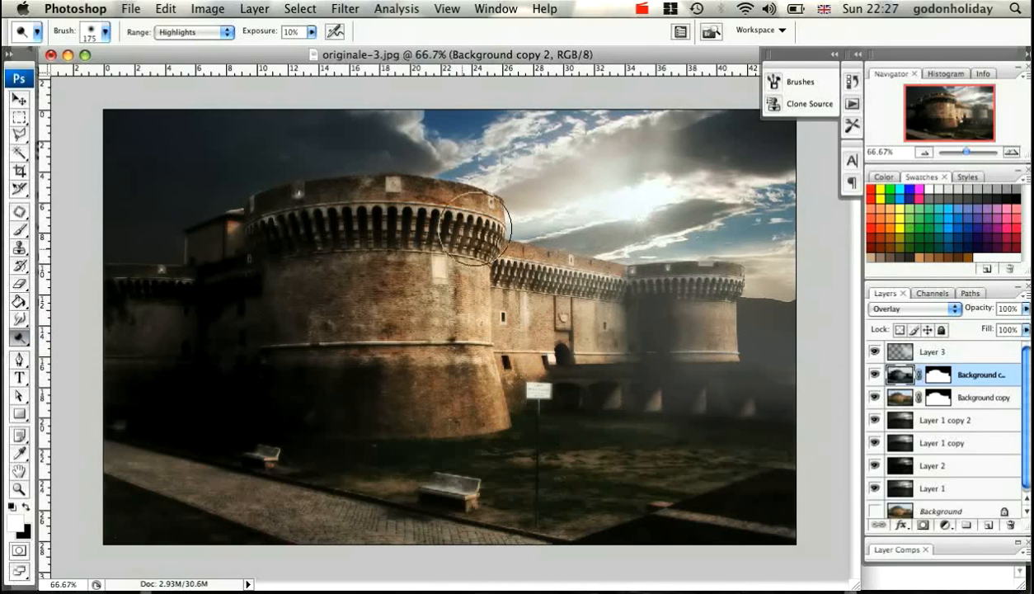
mouse_move(480, 210)
left_mouse_down()
mouse_move(481, 354)
mouse_move(518, 433)
left_mouse_up()
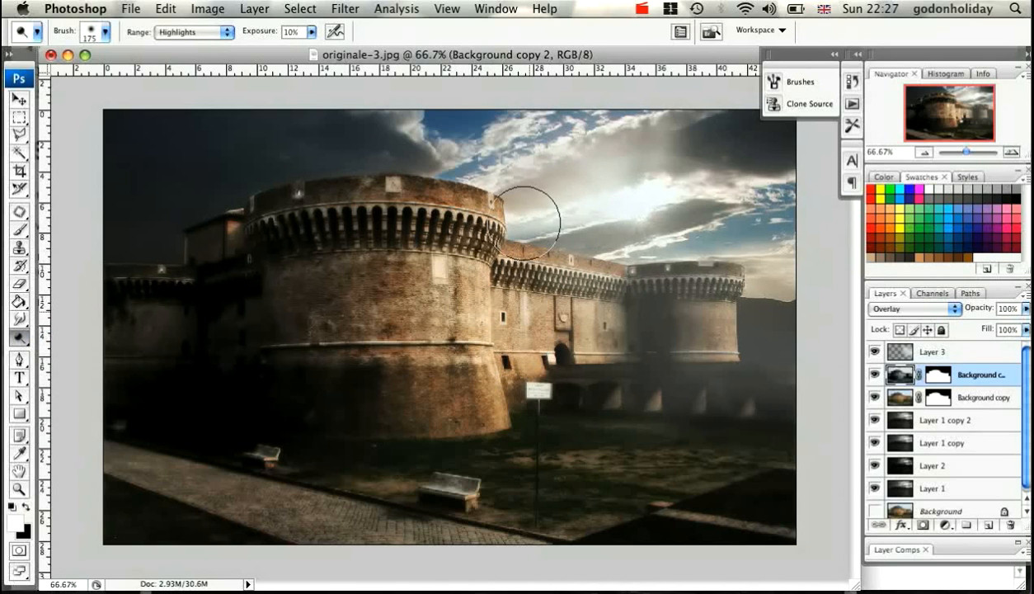
mouse_move(493, 206)
left_mouse_down()
mouse_move(475, 254)
mouse_move(466, 364)
mouse_move(512, 451)
left_mouse_up()
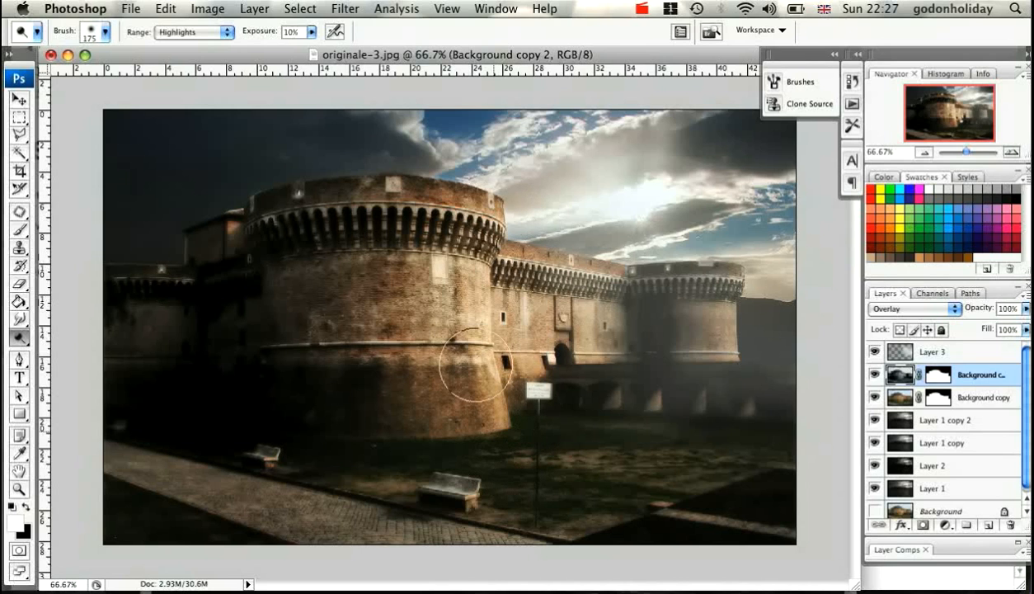
mouse_move(462, 211)
left_mouse_down()
mouse_move(483, 406)
mouse_move(499, 454)
mouse_move(493, 442)
left_mouse_up()
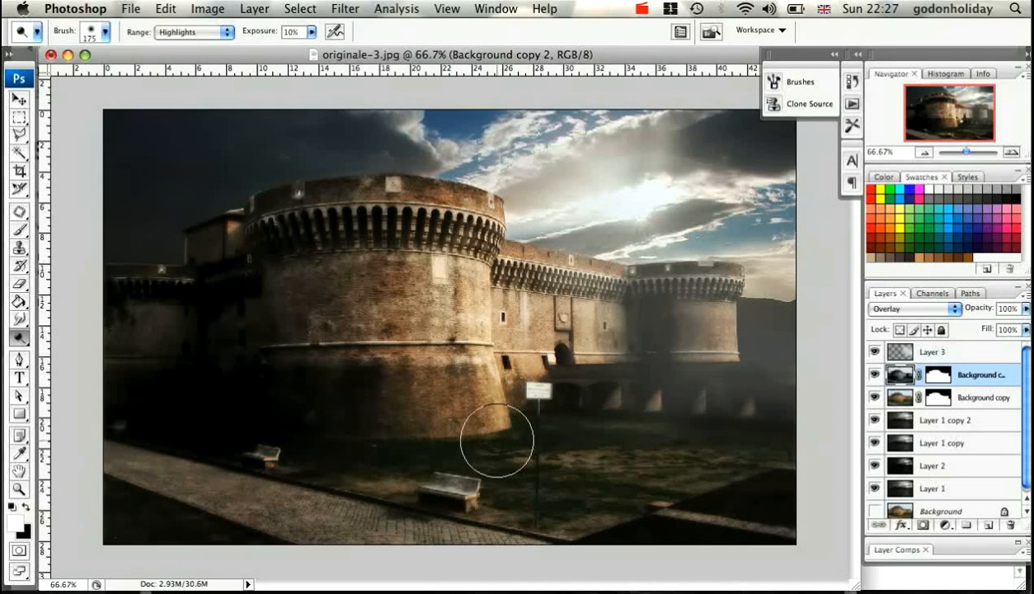
left_click_drag(474, 301, 512, 348)
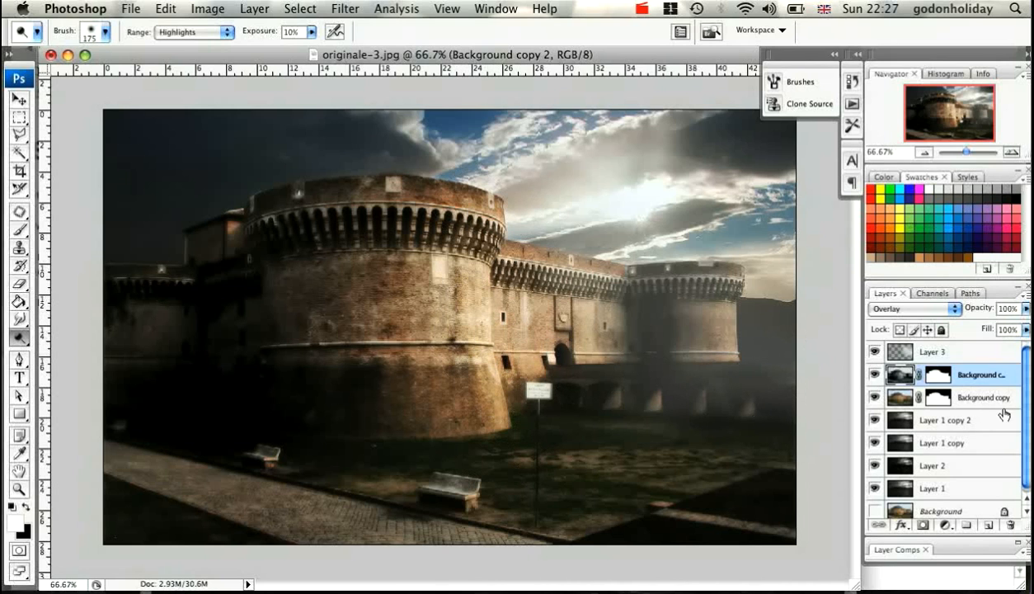
Step: Create a new layer above Layer 3 and fill it using Apply Image with the Merged layer, RGB channel and Normal blending at 100%
left_click(974, 355)
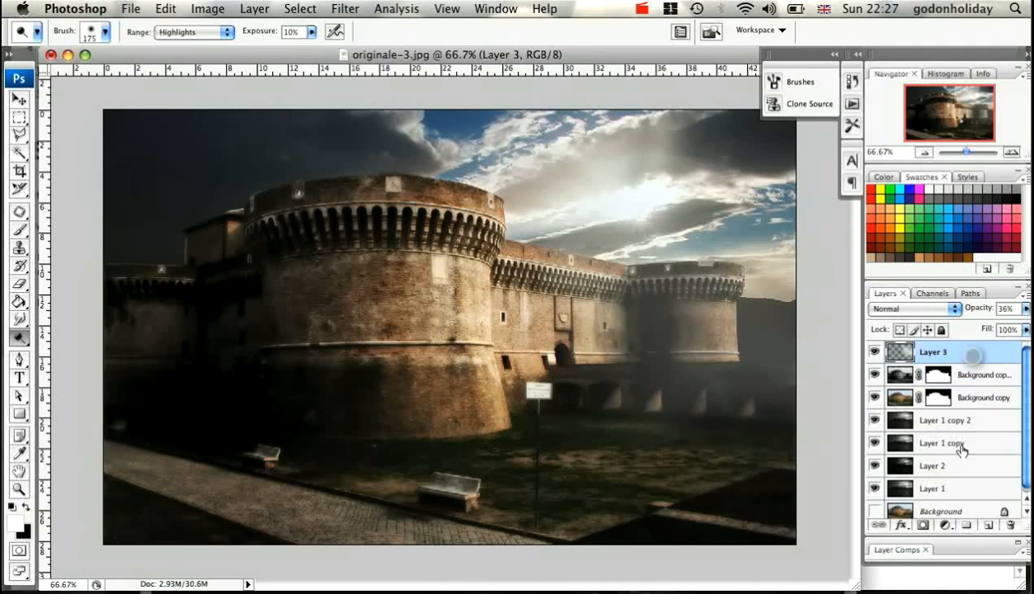
left_click(989, 526)
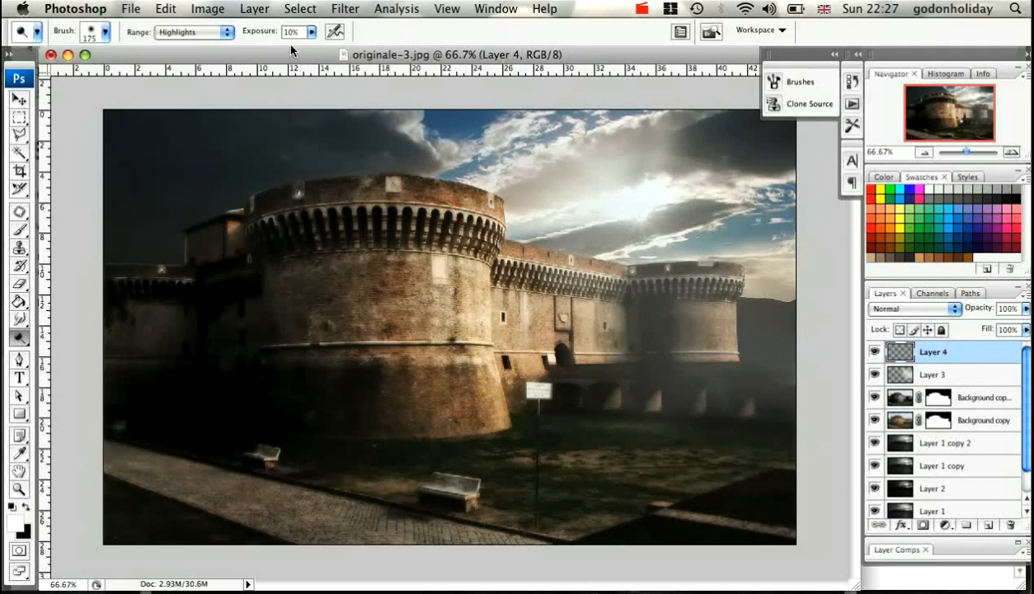
left_click(216, 10)
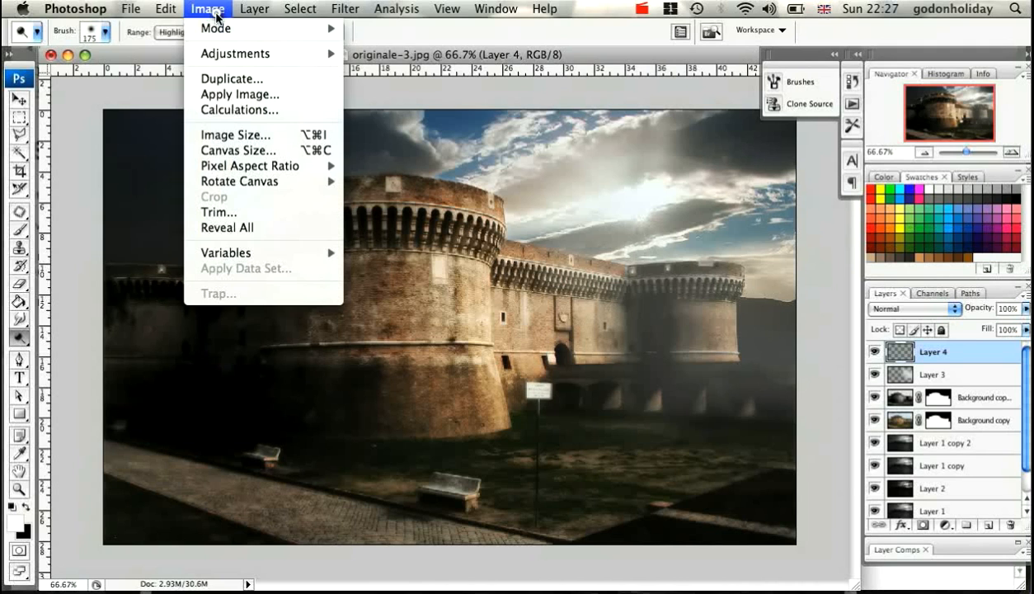
left_click(238, 97)
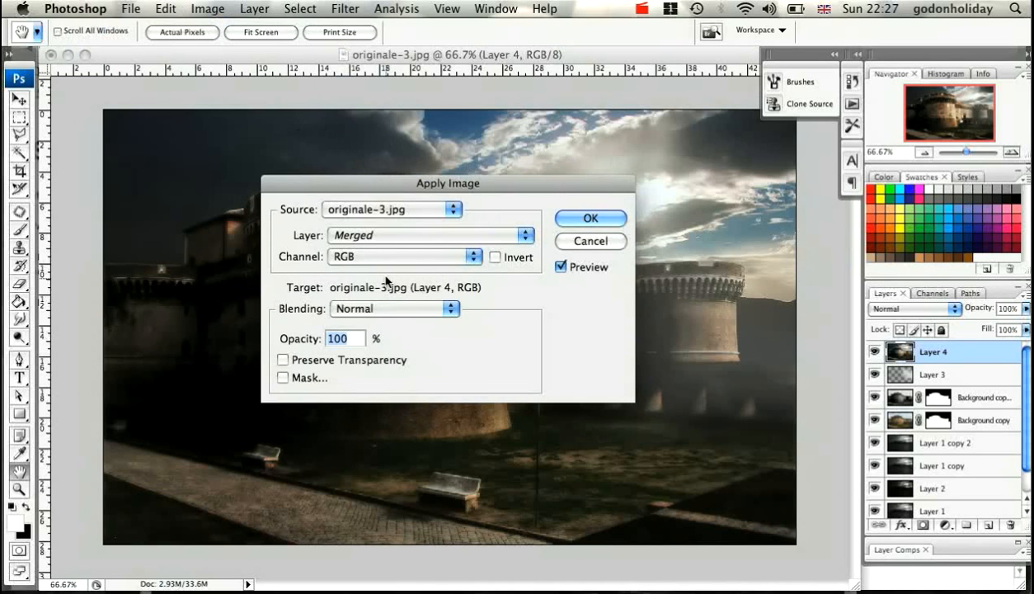
left_click(604, 219)
key("o")
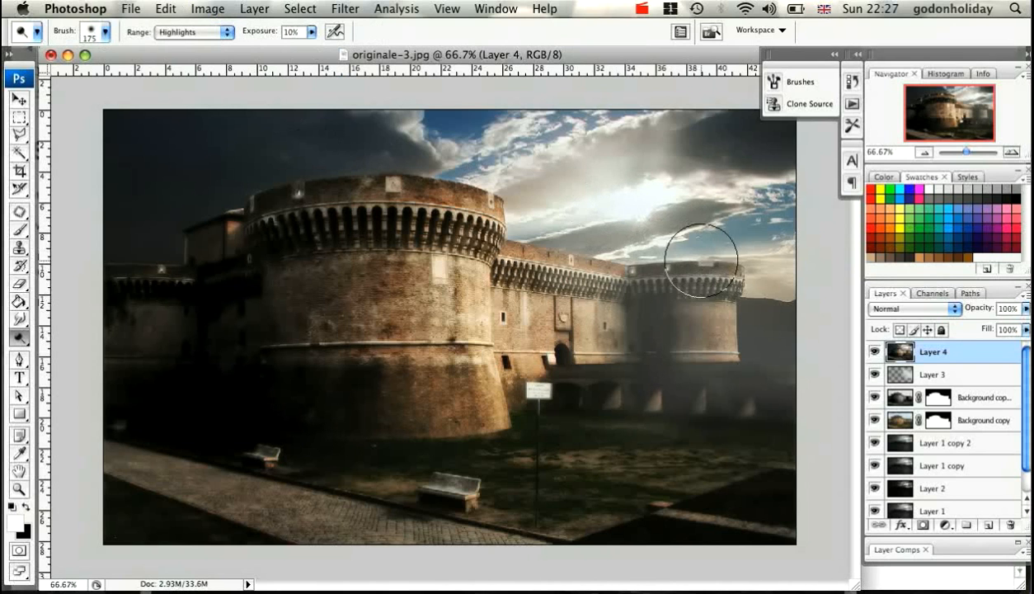
Step: Set Layer 4's blending mode to Screen and its opacity to 70%
left_click(928, 309)
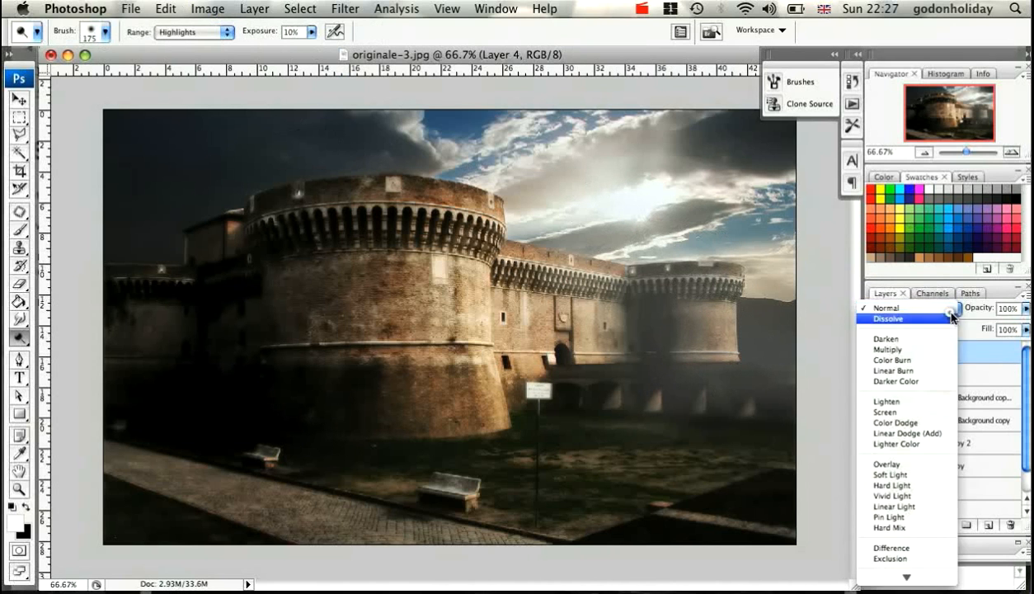
left_click(911, 412)
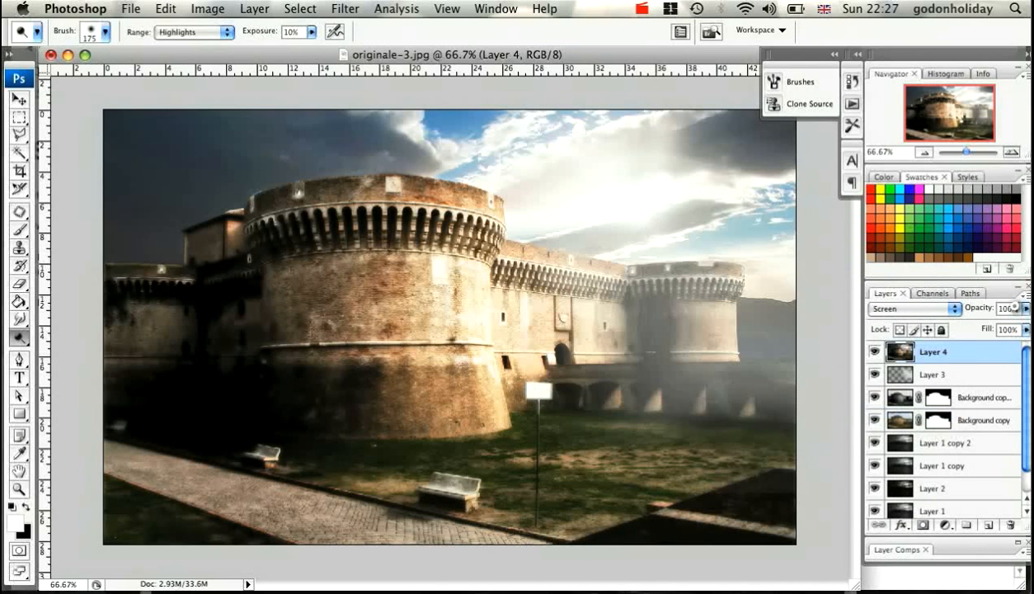
left_click(1015, 308)
key("BackSpace")
key("BackSpace")
key("BackSpace")
key("BackSpace")
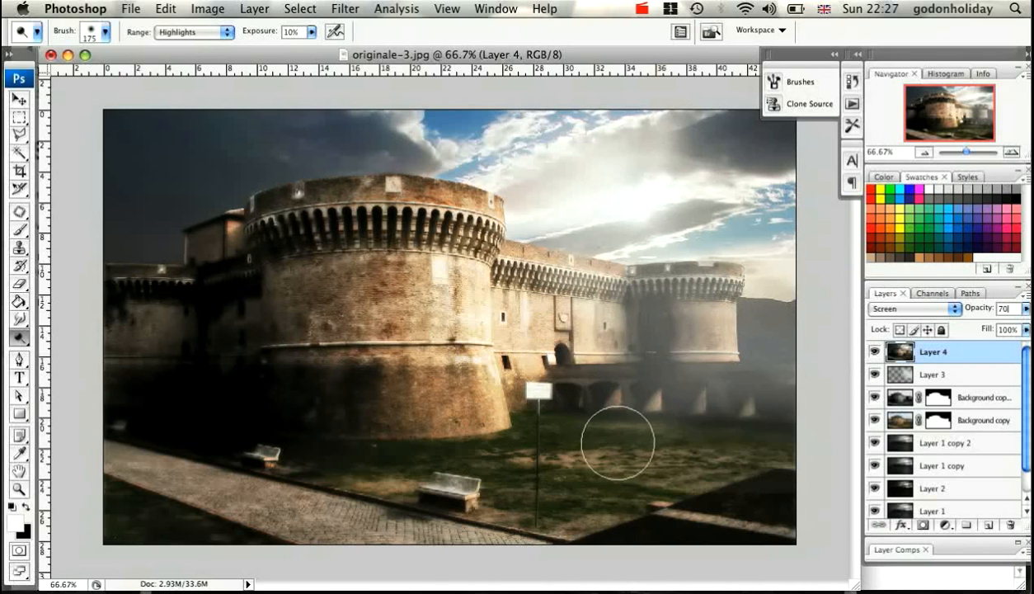
mouse_move(609, 215)
left_mouse_down()
mouse_move(578, 189)
mouse_move(639, 198)
mouse_move(619, 229)
mouse_move(633, 221)
mouse_move(613, 168)
mouse_move(635, 179)
mouse_move(633, 204)
mouse_move(678, 215)
left_mouse_up()
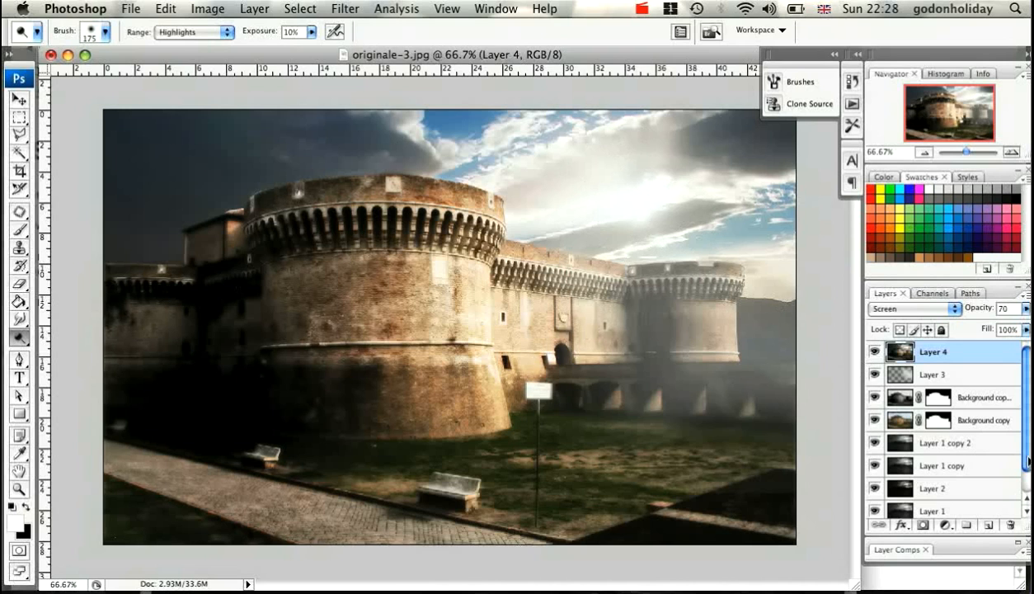
Step: Set Layer 2's blending mode to Multiply and move it above Layer 1 copy
scroll(941, 421, "down", 1)
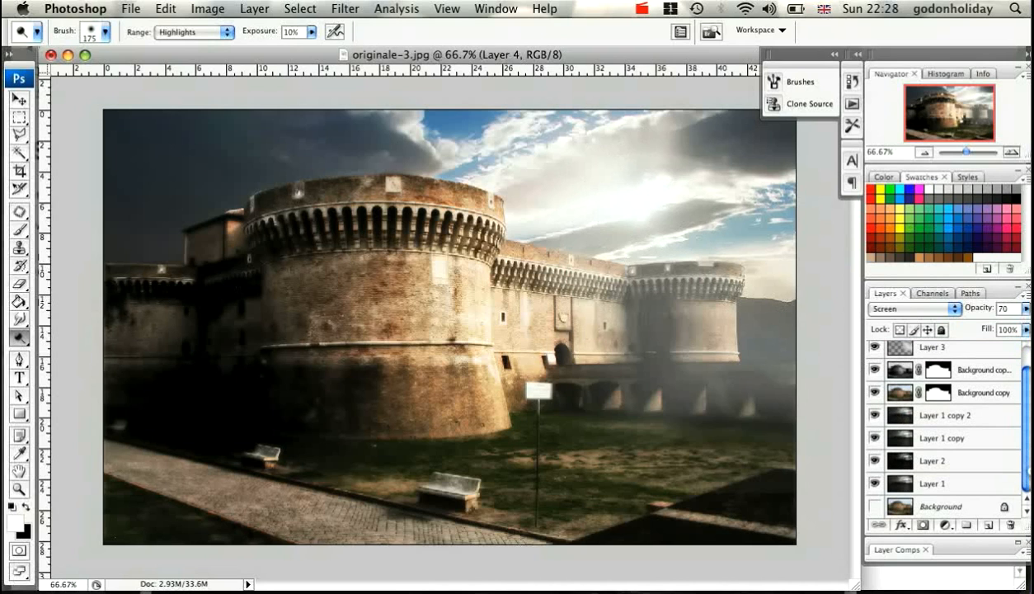
left_click(941, 441)
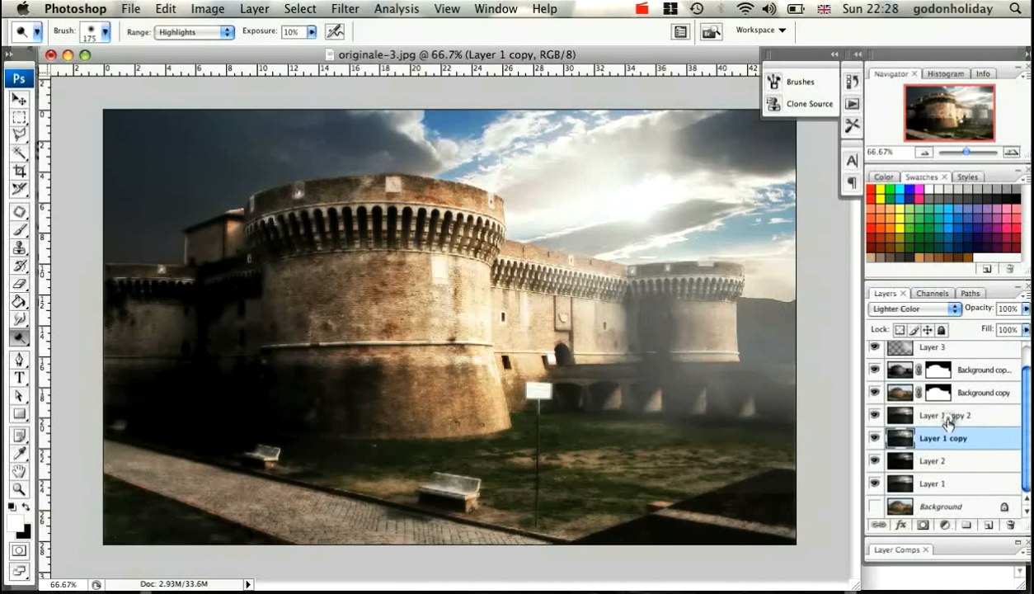
left_click(949, 421)
left_click(943, 467)
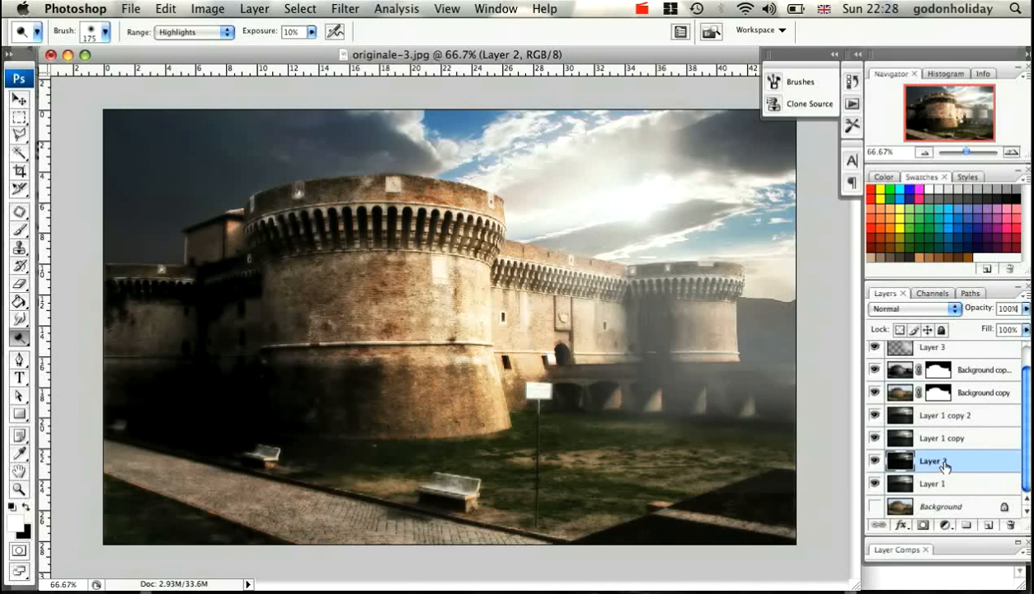
left_click(936, 488)
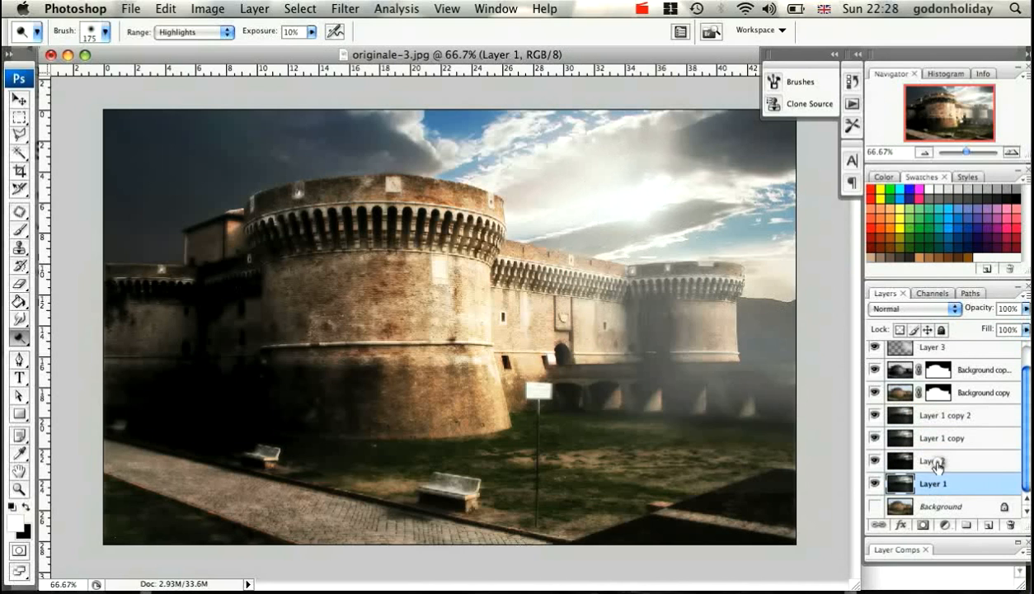
left_click(938, 466)
left_click(928, 438)
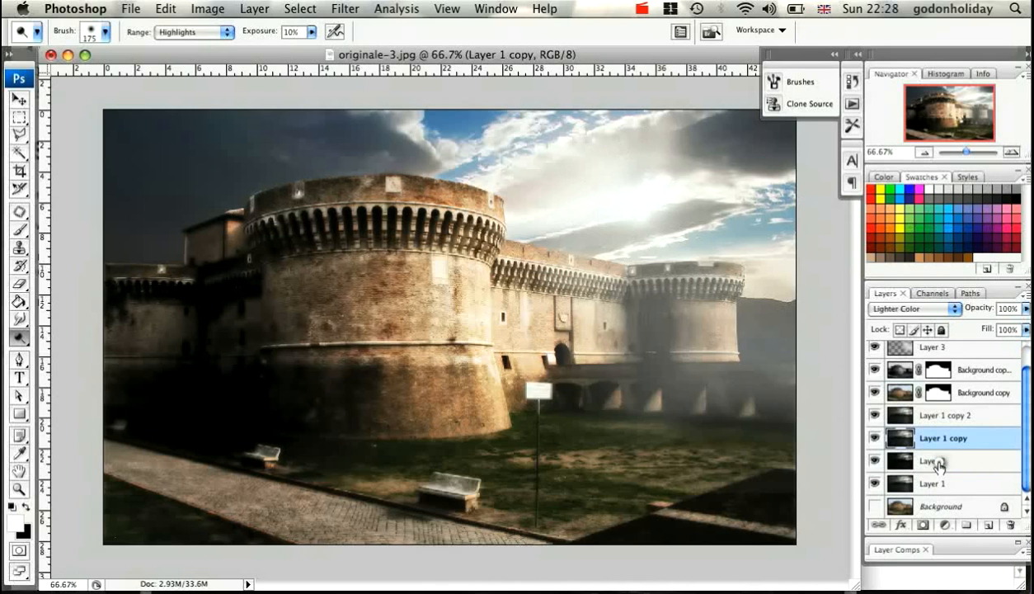
left_click(938, 466)
left_click(916, 308)
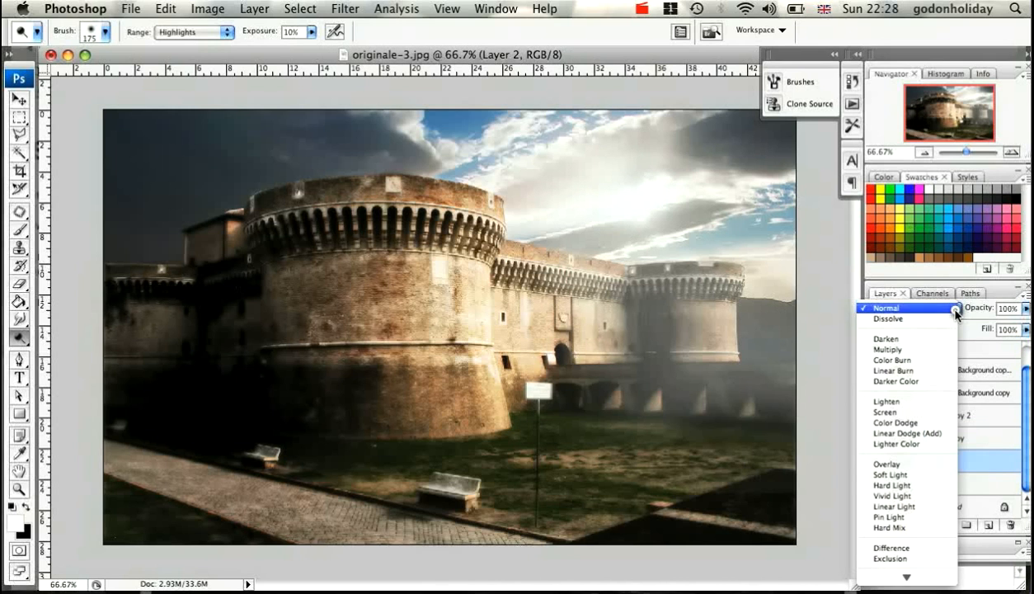
left_click(908, 350)
left_click_drag(932, 467, 933, 433)
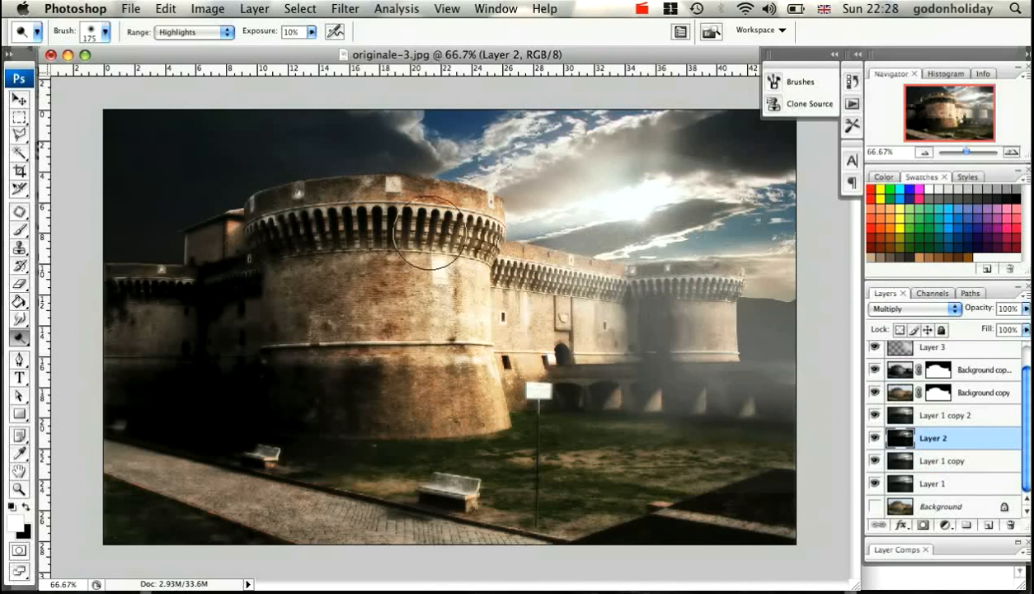
Step: Switch to the PSDTUTS tutorial in Safari and go back to the start of the article
key("F9")
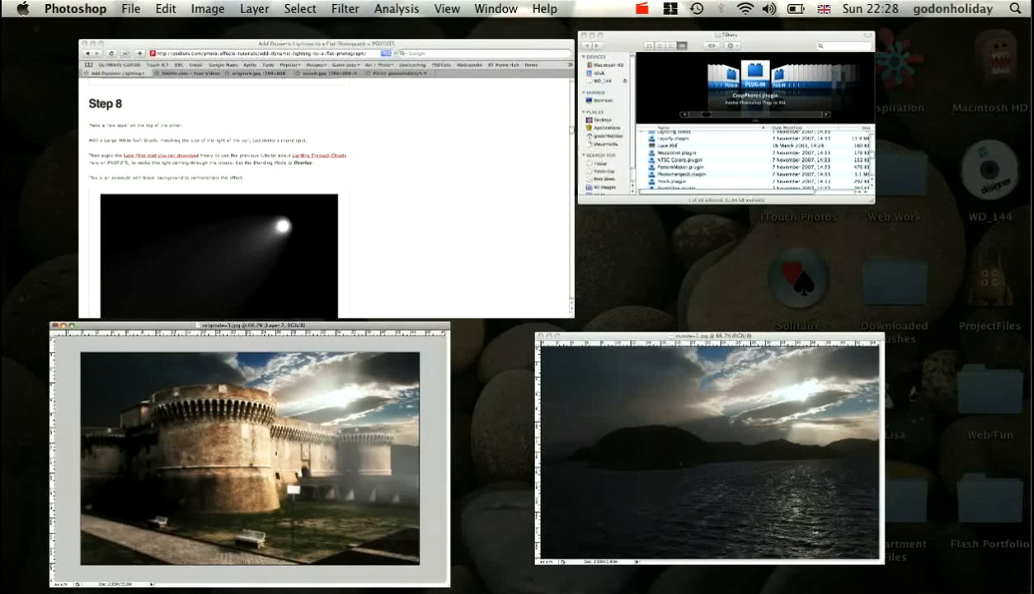
left_click(396, 232)
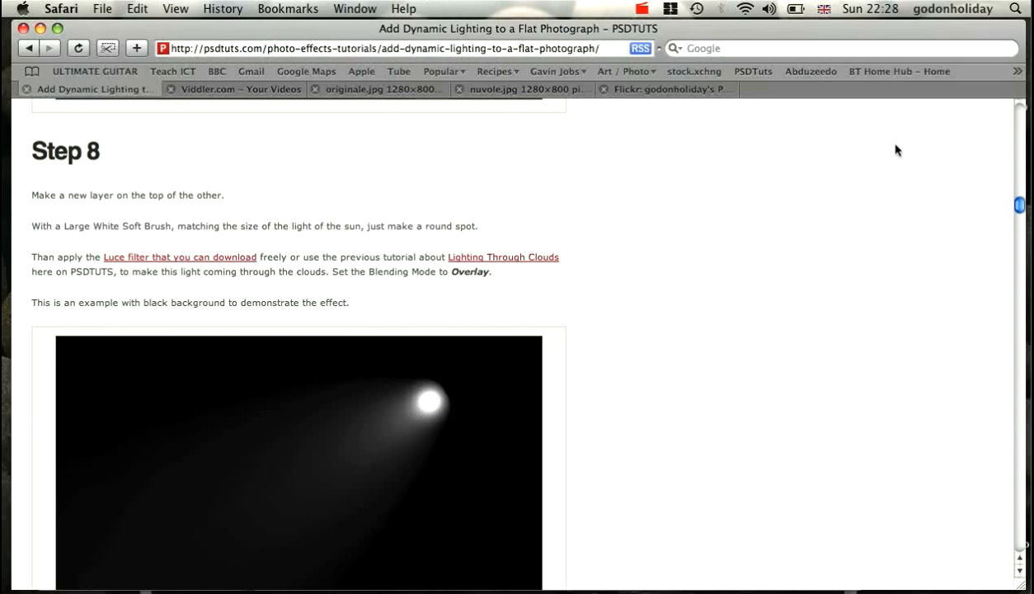
left_click_drag(1020, 208, 1016, 122)
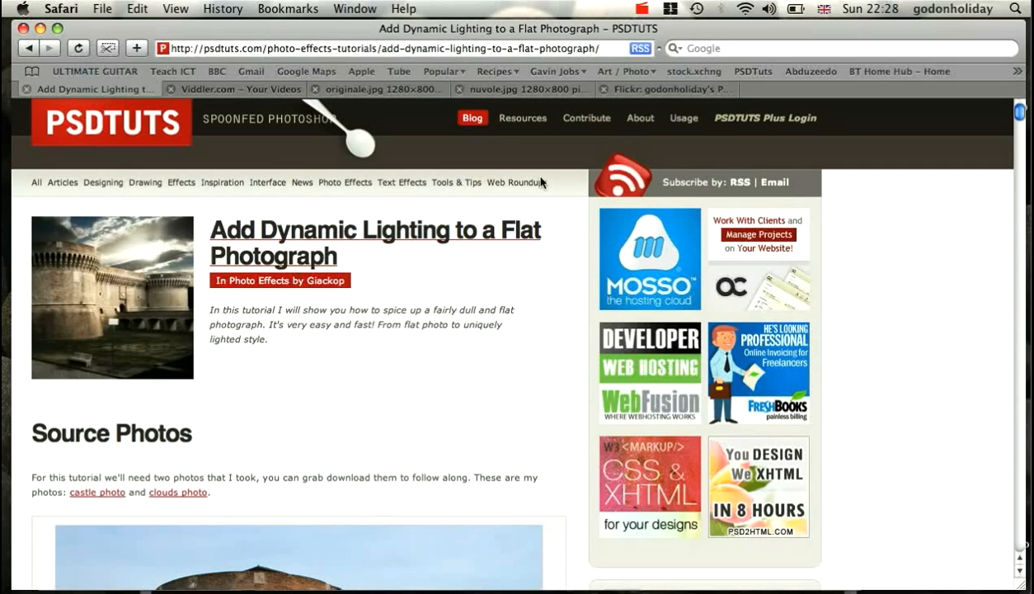
left_click(642, 8)
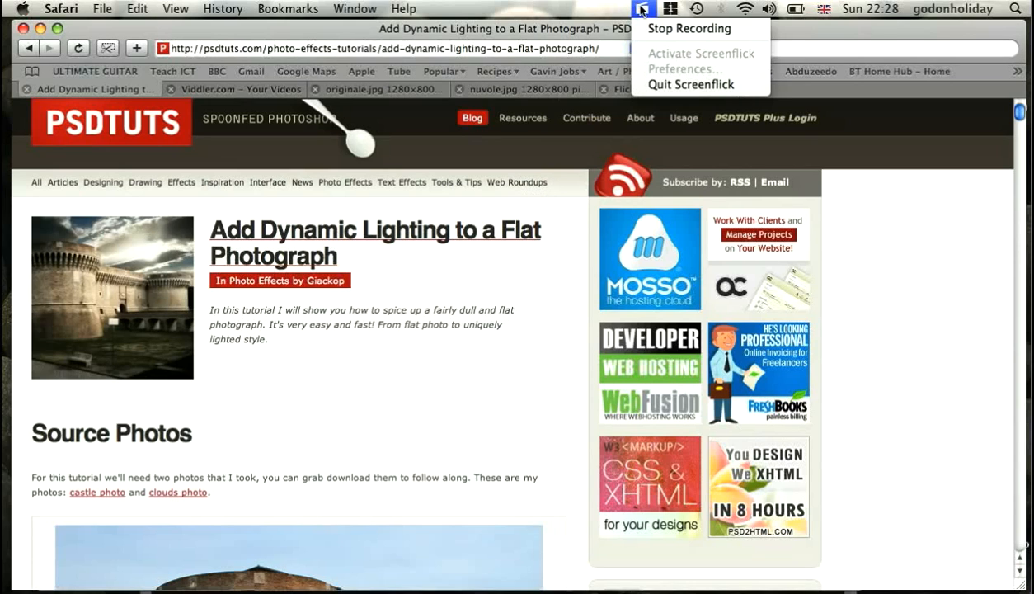